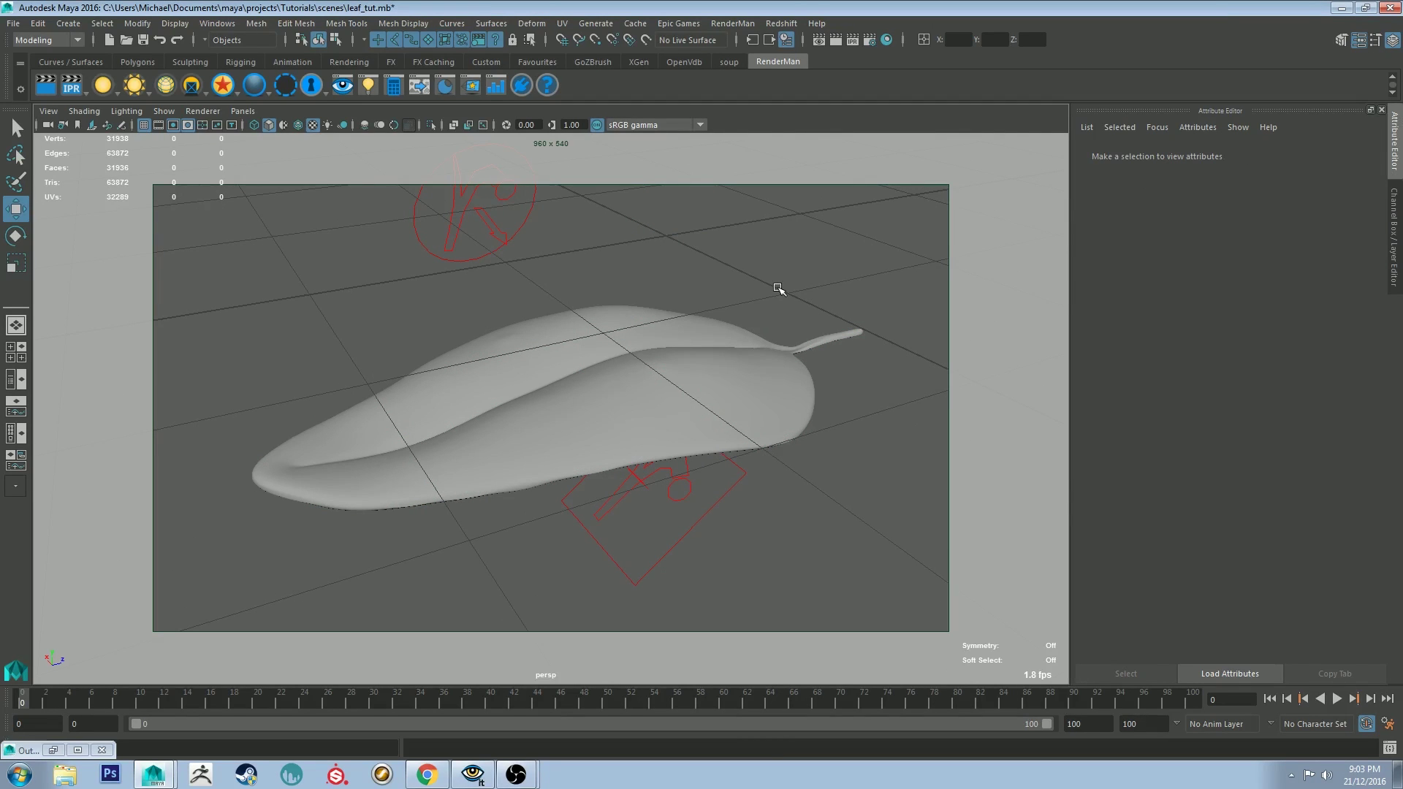
- Select and frame the leaf, orbiting and zooming to inspect it from several angles
mouse_move(778, 290)
left_mouse_down("alt")
mouse_move(787, 270)
mouse_move(761, 274)
left_mouse_up("alt")
left_click(689, 348)
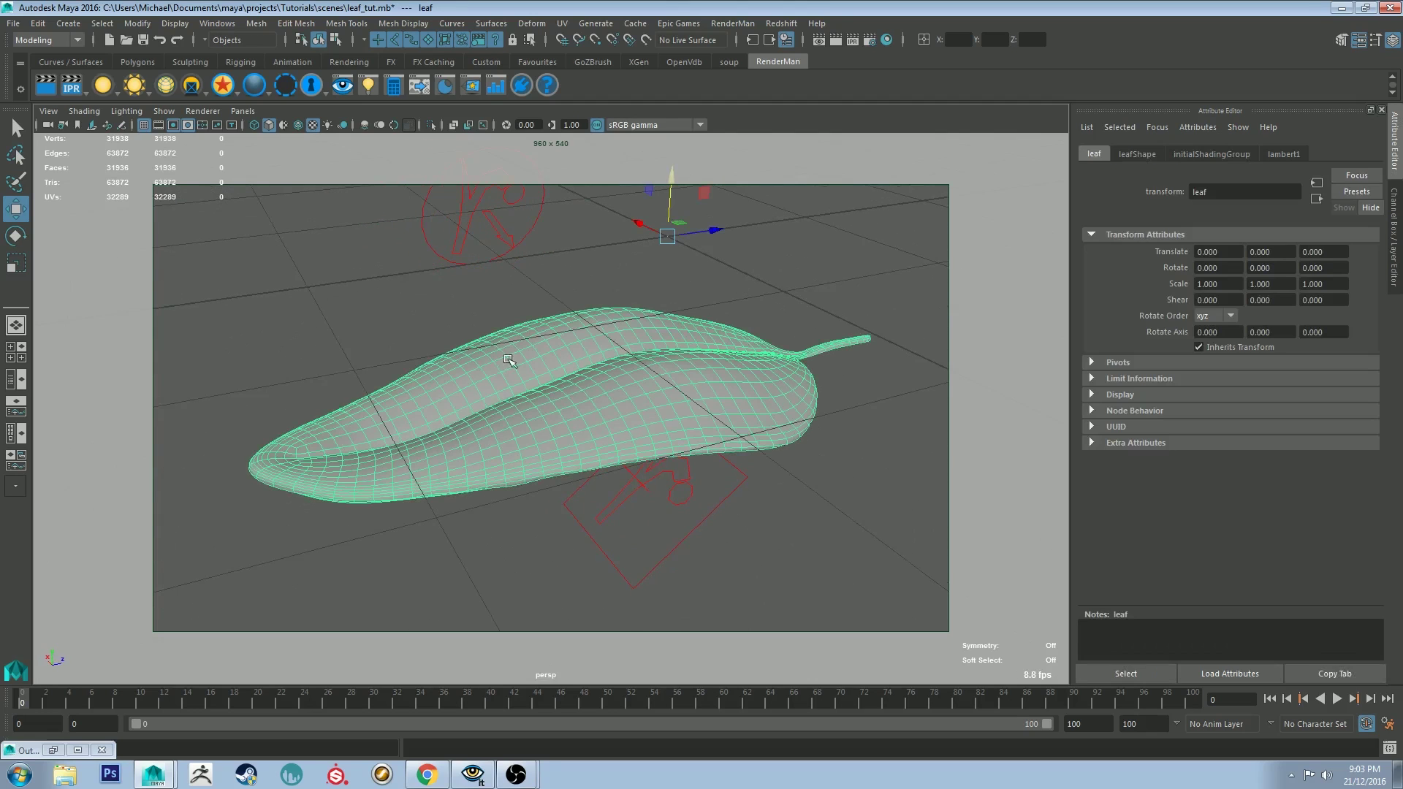
left_click_drag(359, 301, 372, 339, "alt")
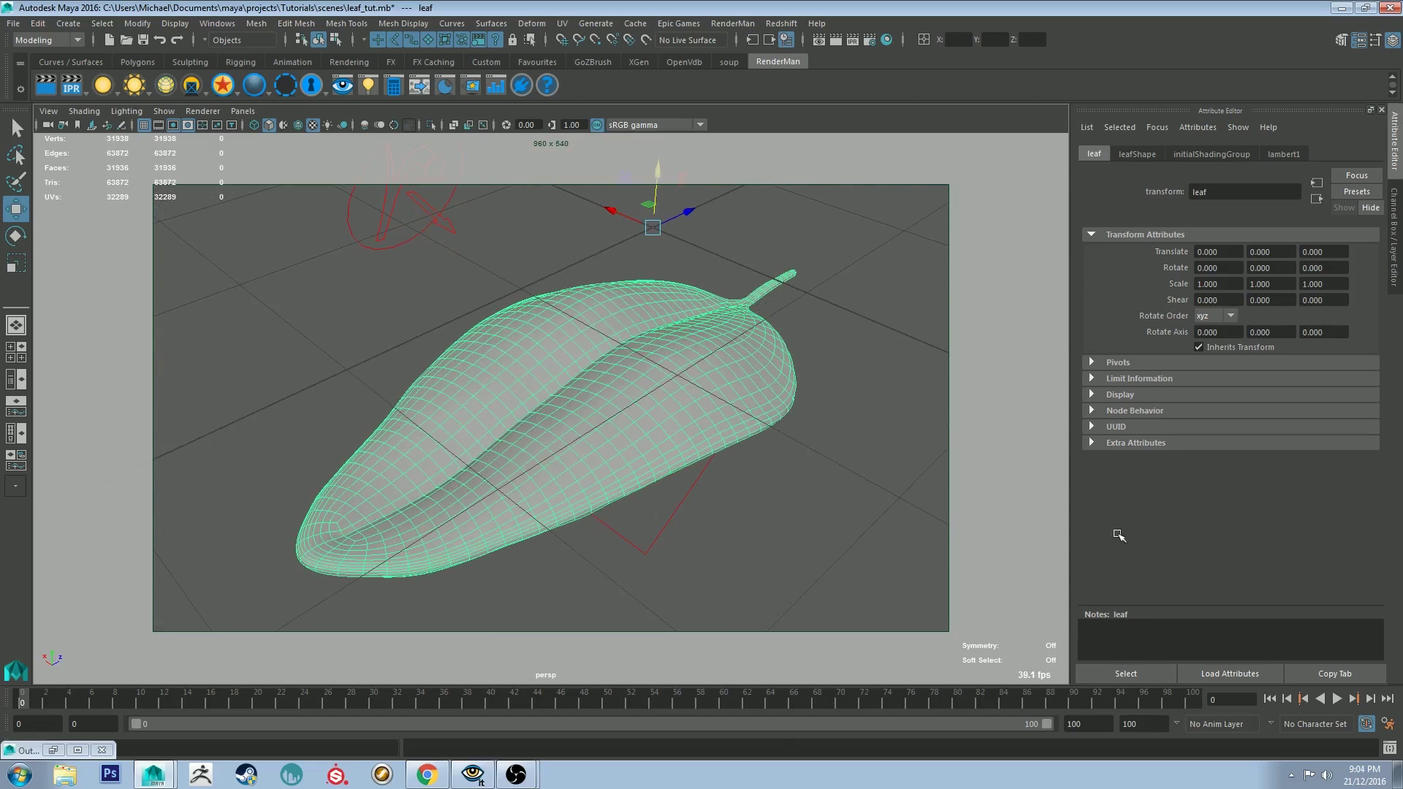
scroll(429, 438, "up", 5)
left_click_drag(429, 439, 563, 507, "alt")
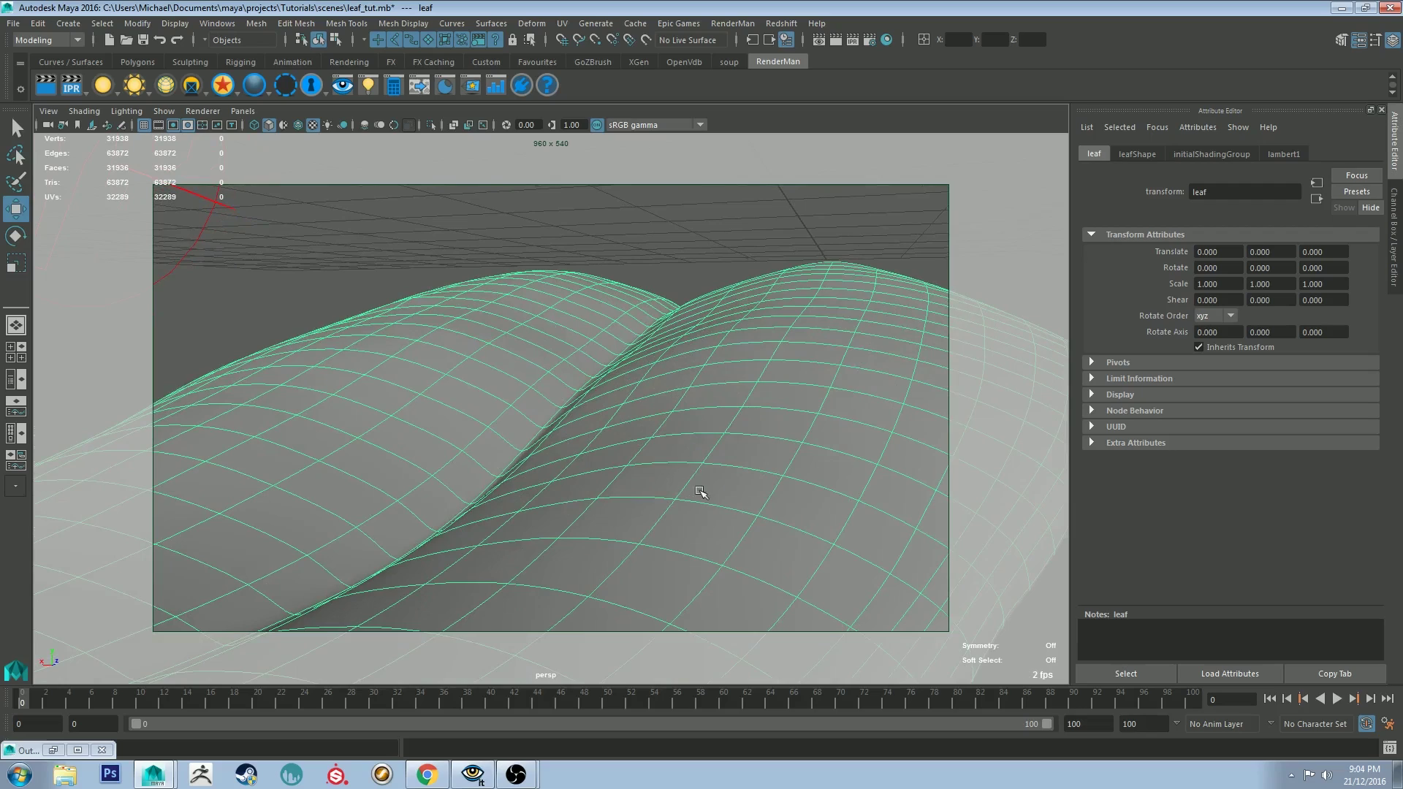
left_click_drag(714, 514, 600, 366, "alt")
scroll(601, 367, "down", 10)
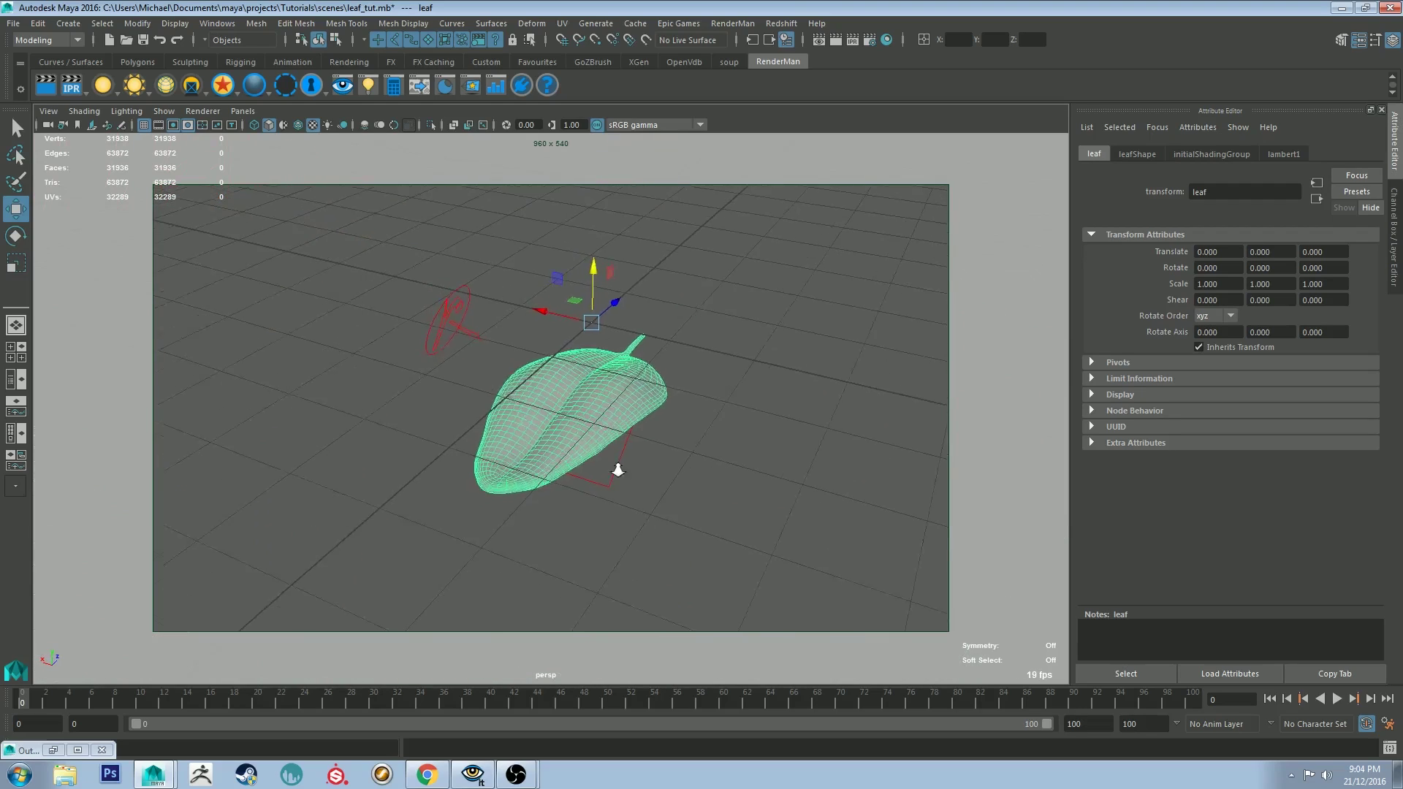
left_click(655, 359)
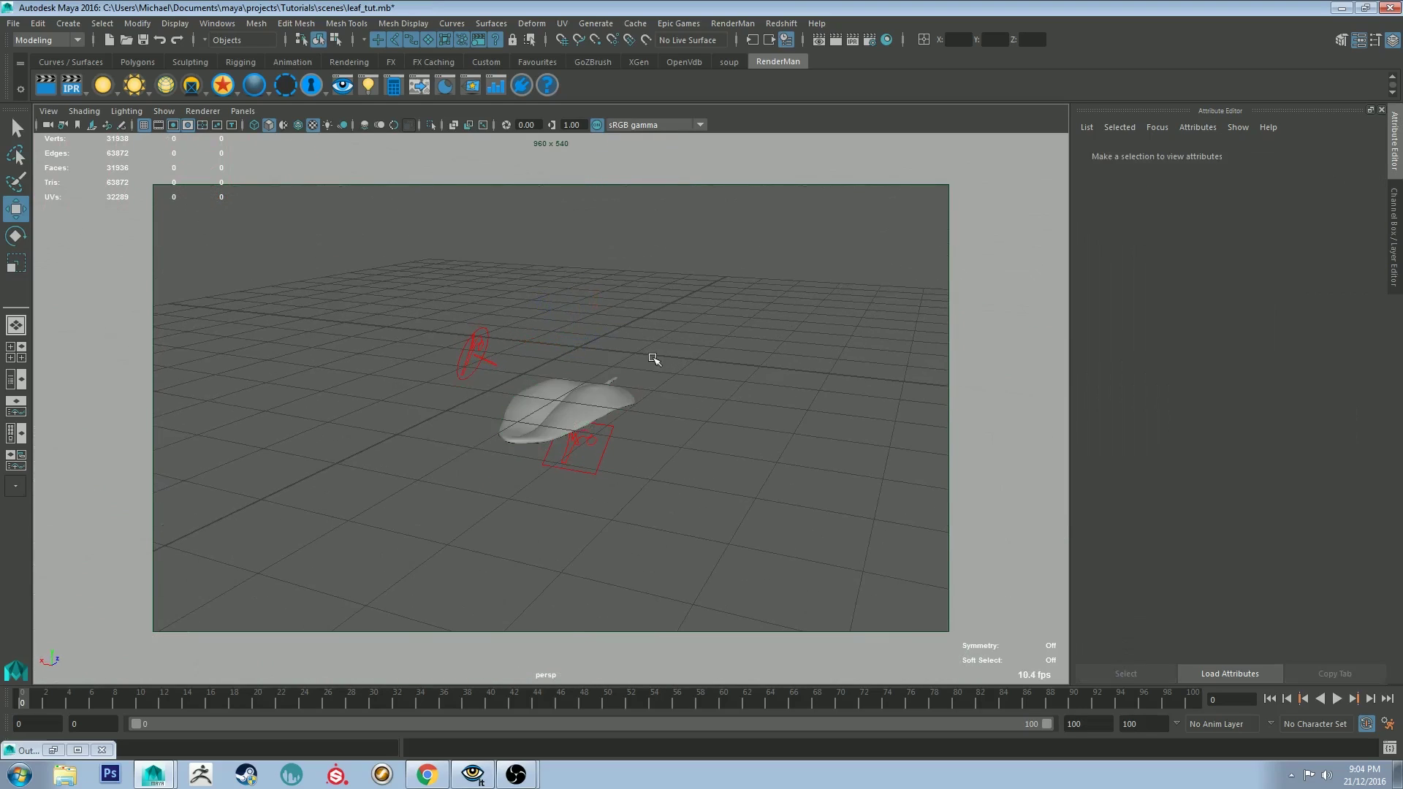
left_click(599, 388)
key("f")
left_click_drag(771, 548, 569, 319, "alt")
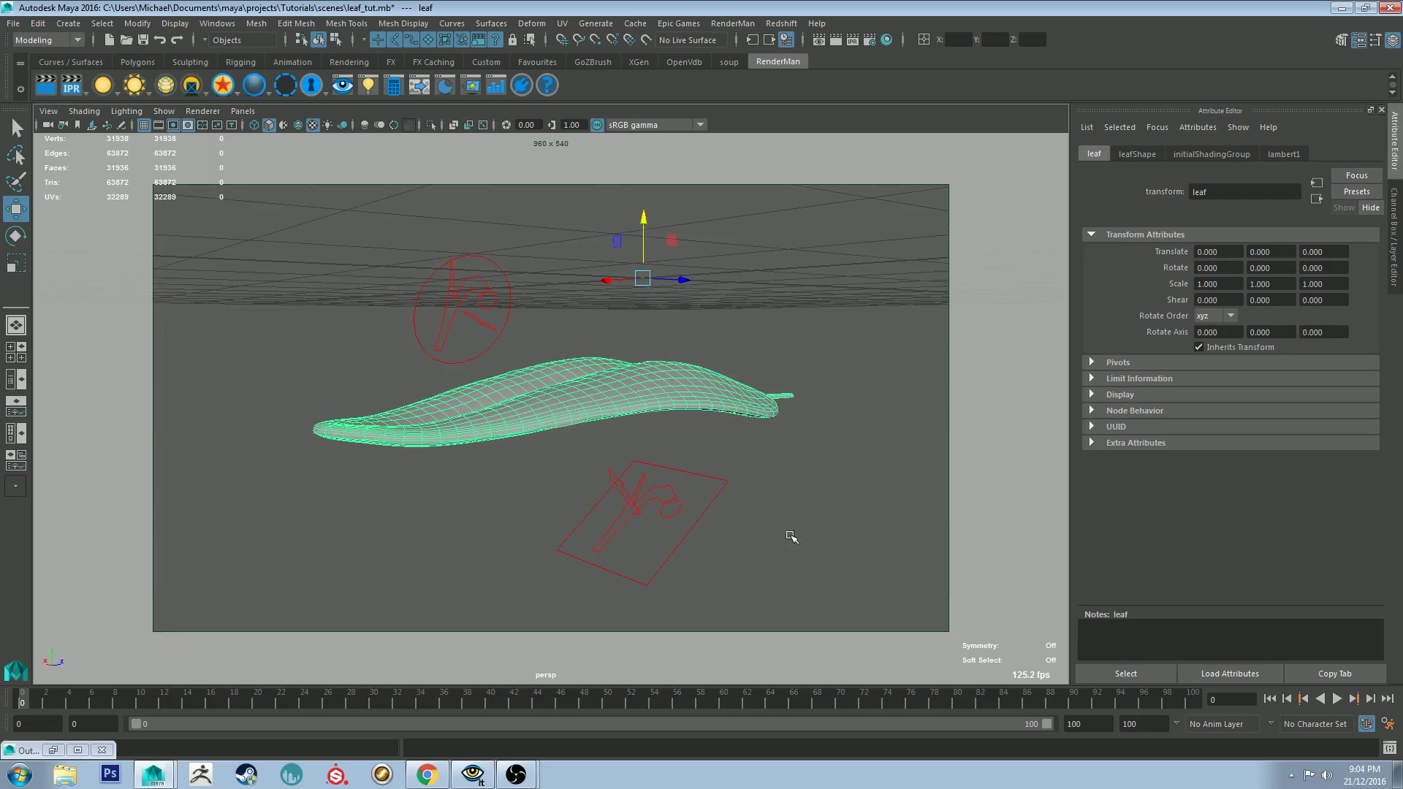
- Inspect the rect light's intensity and colour settings and the disk light above the leaf
left_click(673, 497)
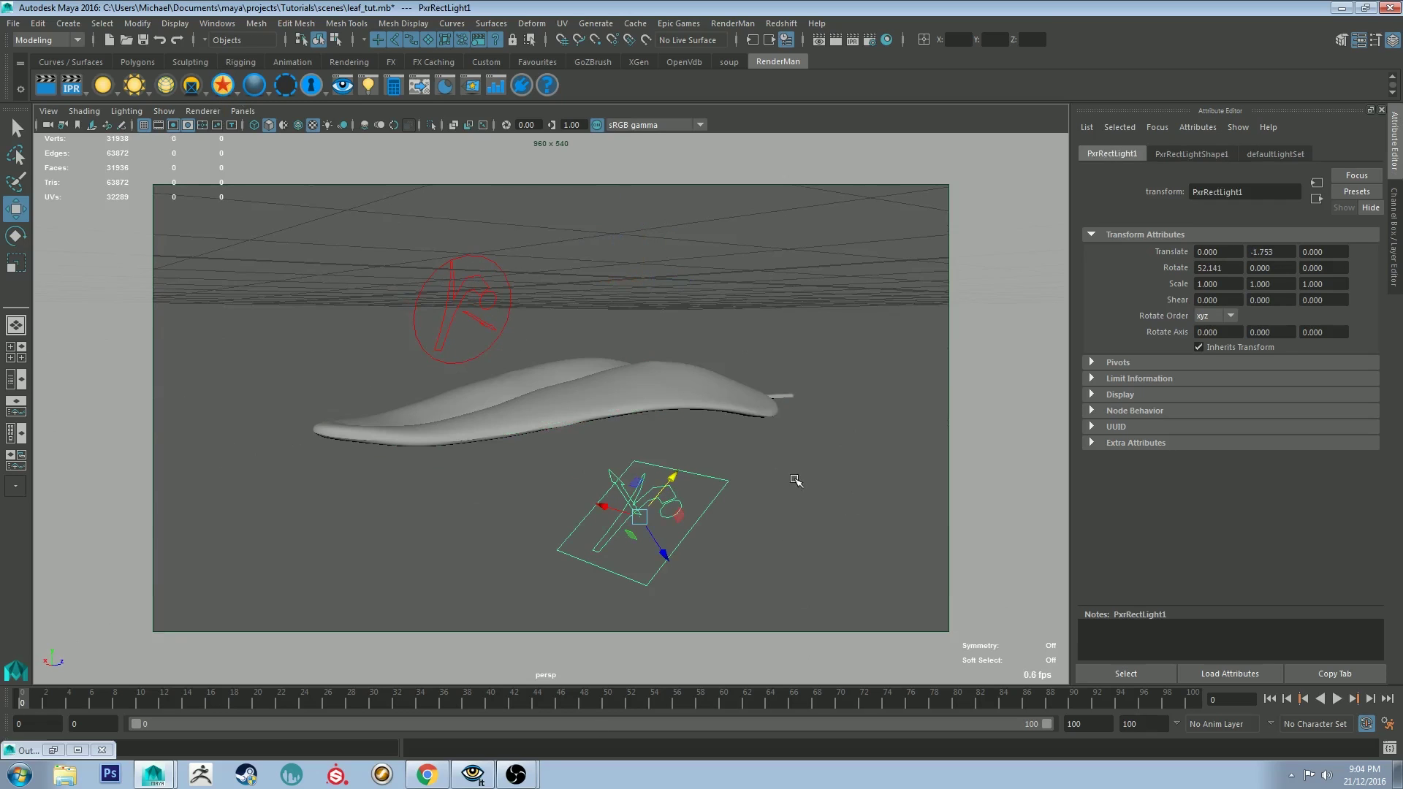
left_click(1184, 155)
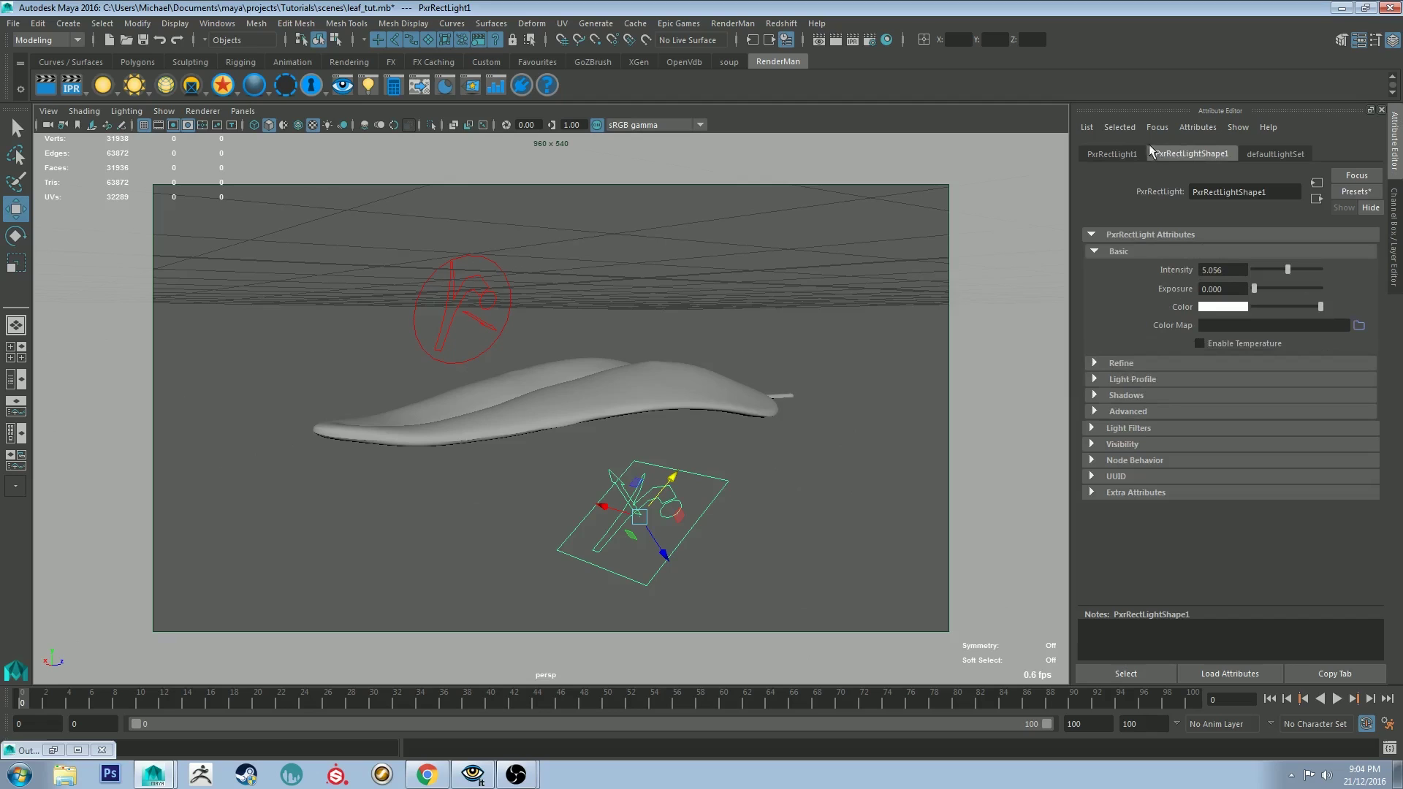
left_click(500, 264)
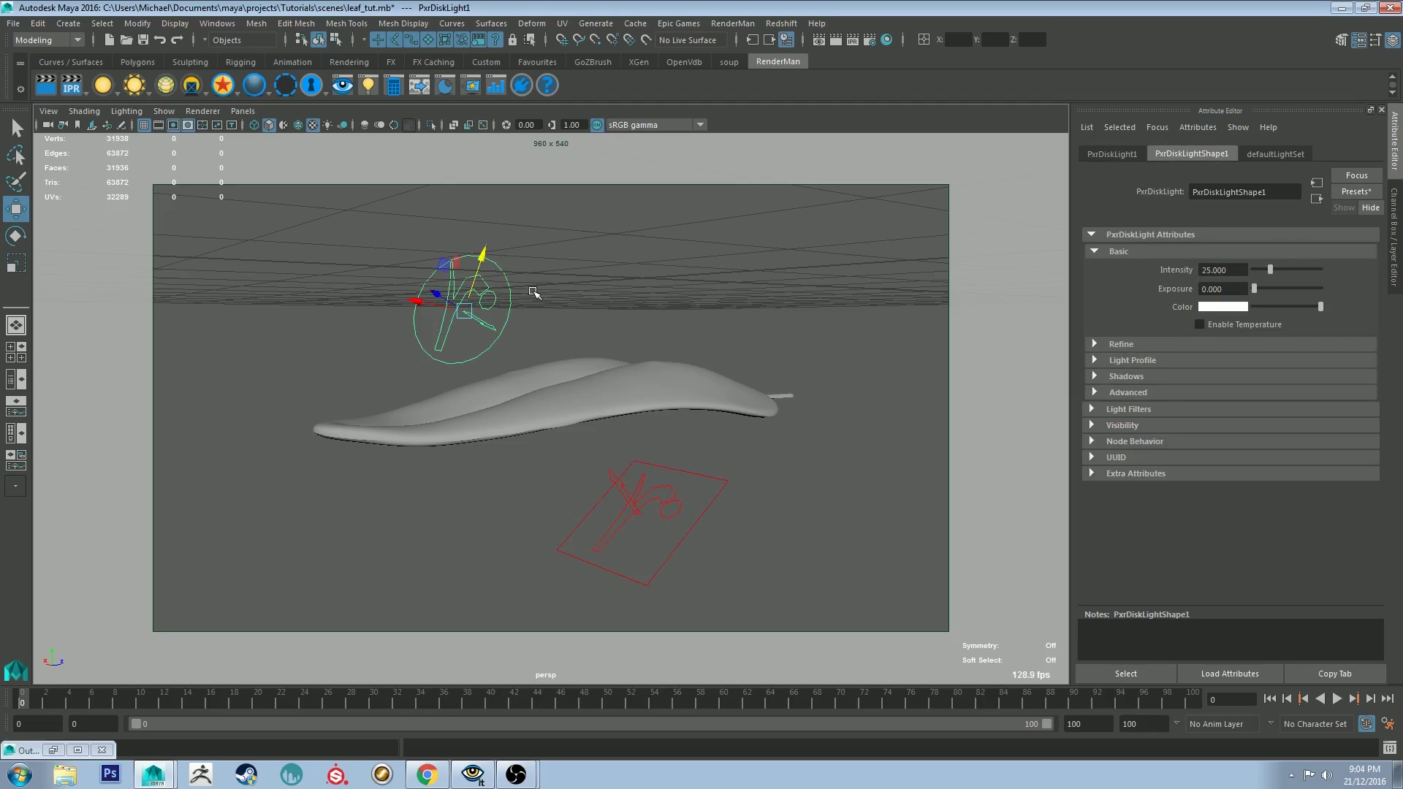
left_click(667, 497)
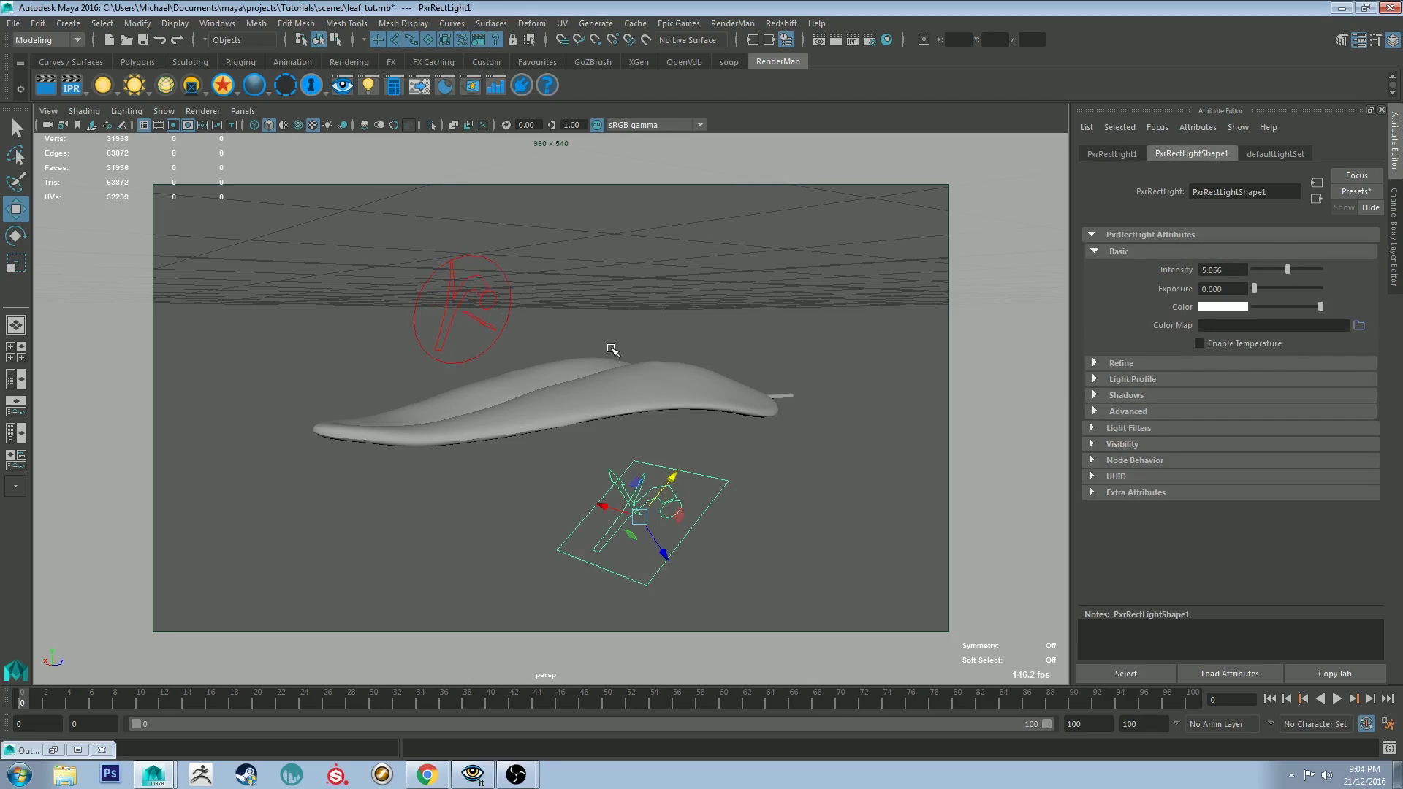
left_click(636, 305)
left_click_drag(660, 254, 653, 279, "alt")
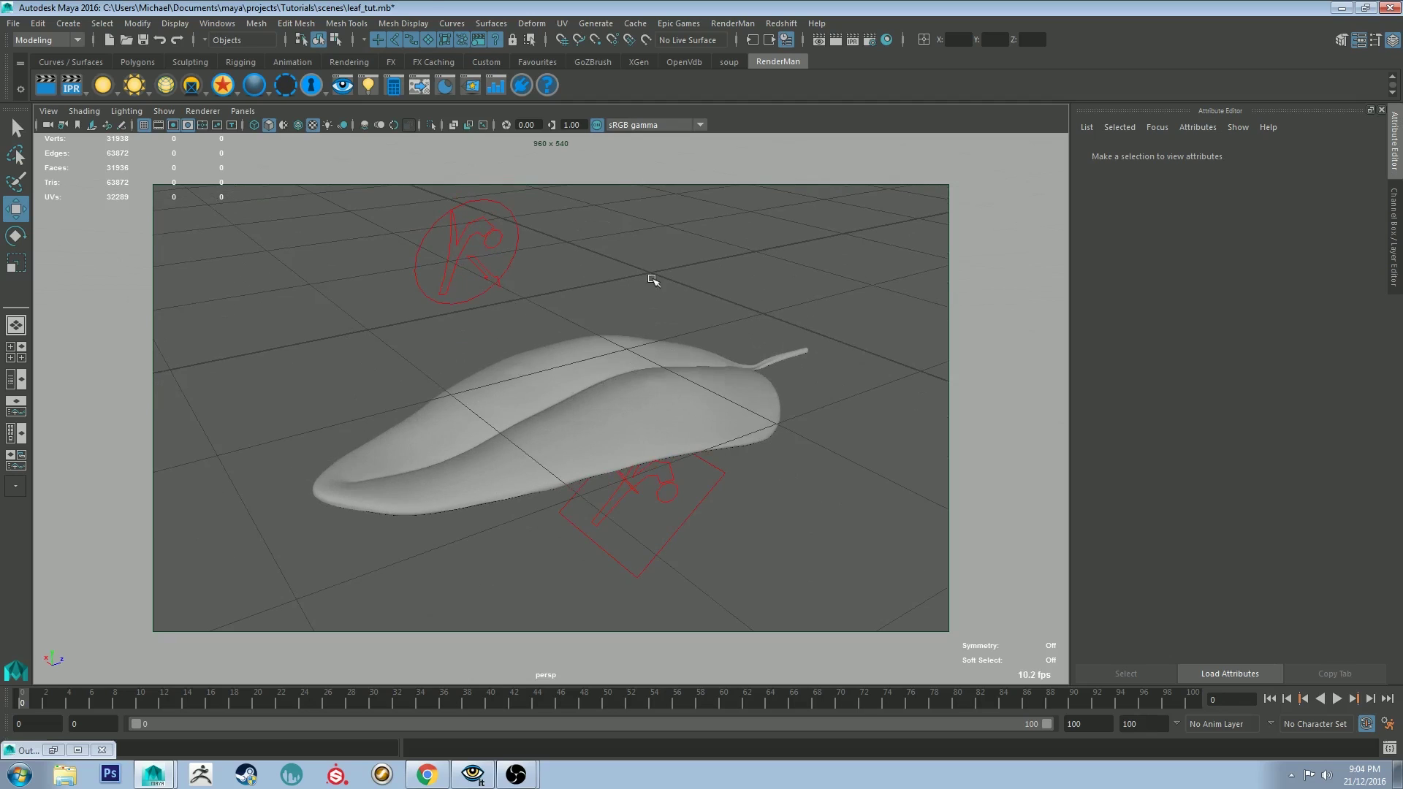
- Assign a new PxrSurface3 material to the leaf and maximise the Hypershade graph
left_click(629, 365)
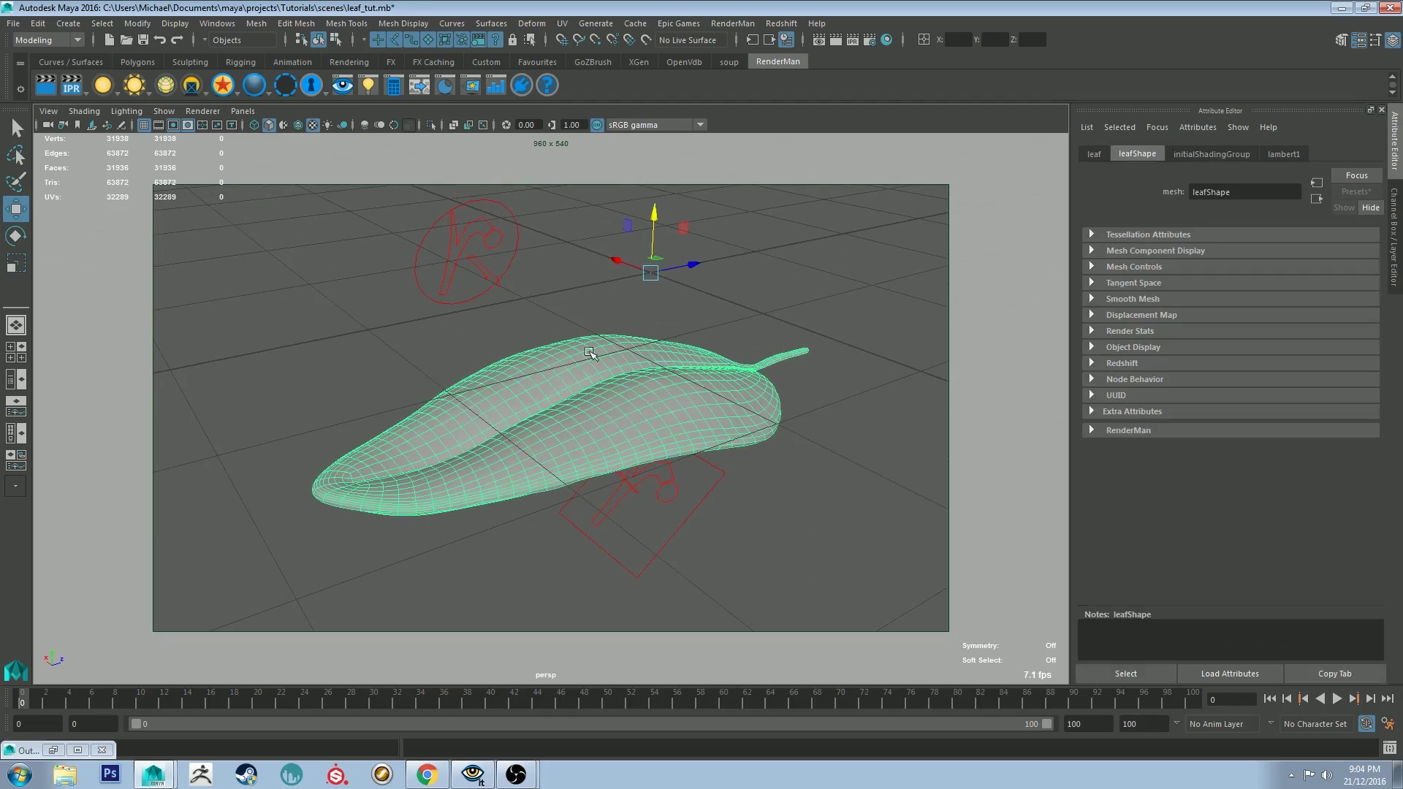
left_click(221, 86)
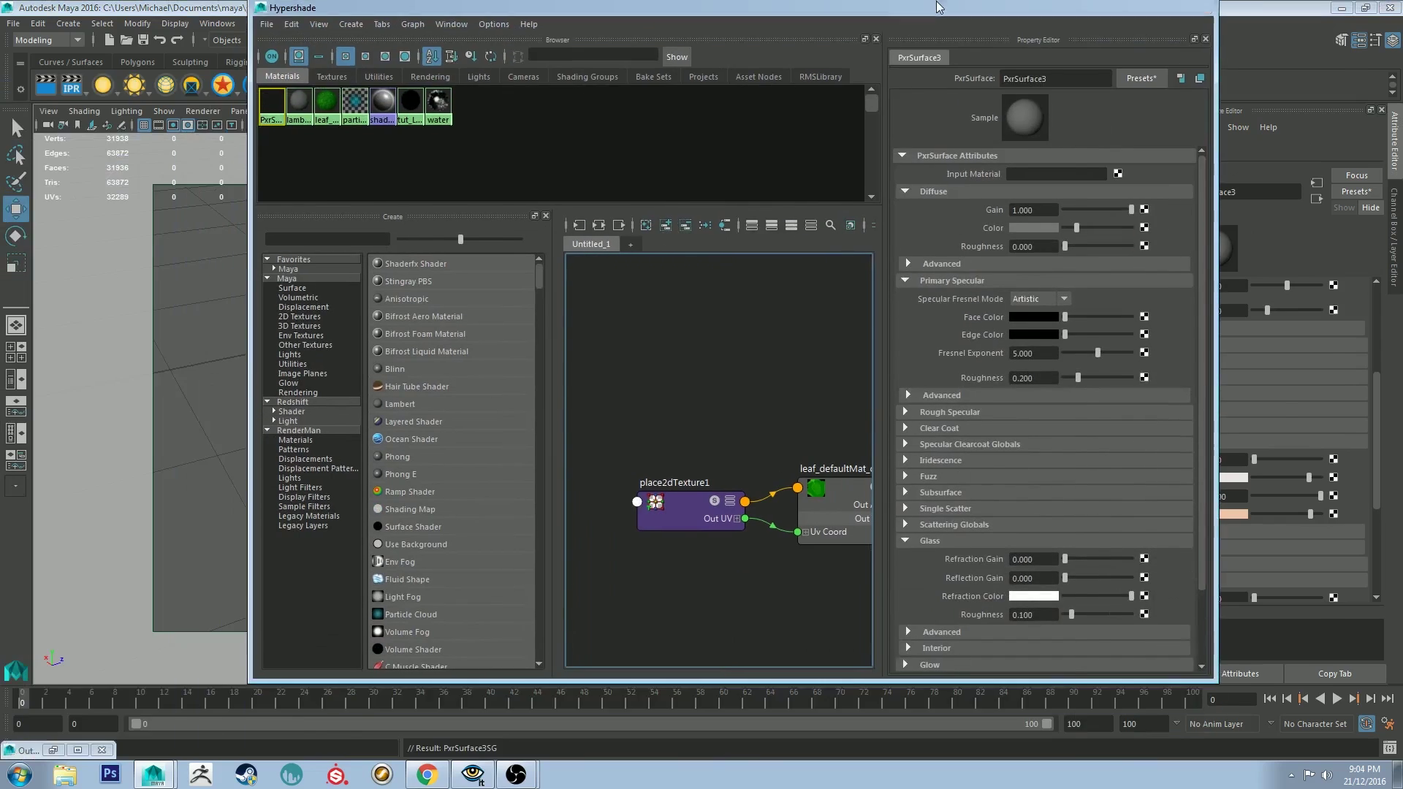
double_click(938, 7)
left_click(433, 225)
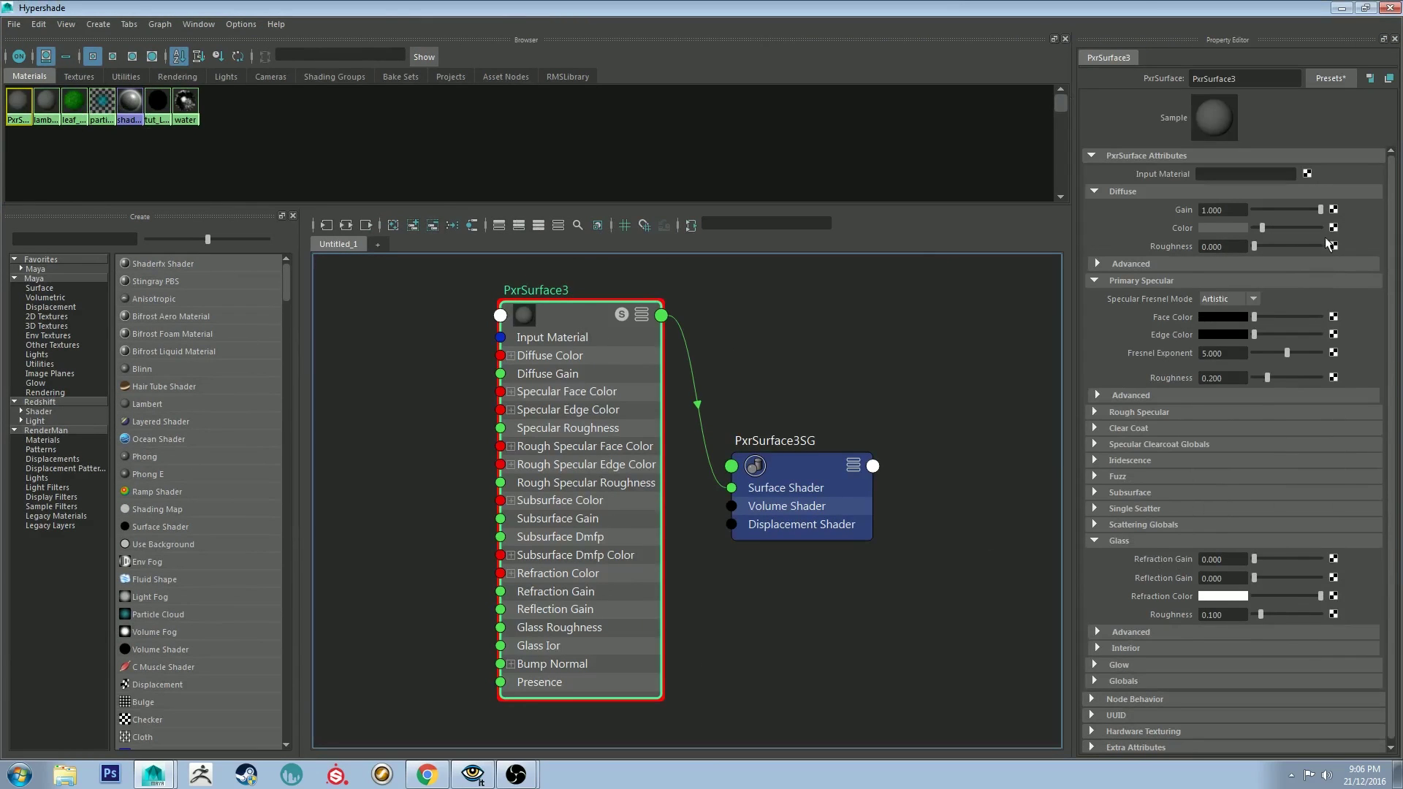
- Connect a File texture loading leaf_defaultMat_color.tga to PxrSurface3's Diffuse Color
left_click(1334, 229)
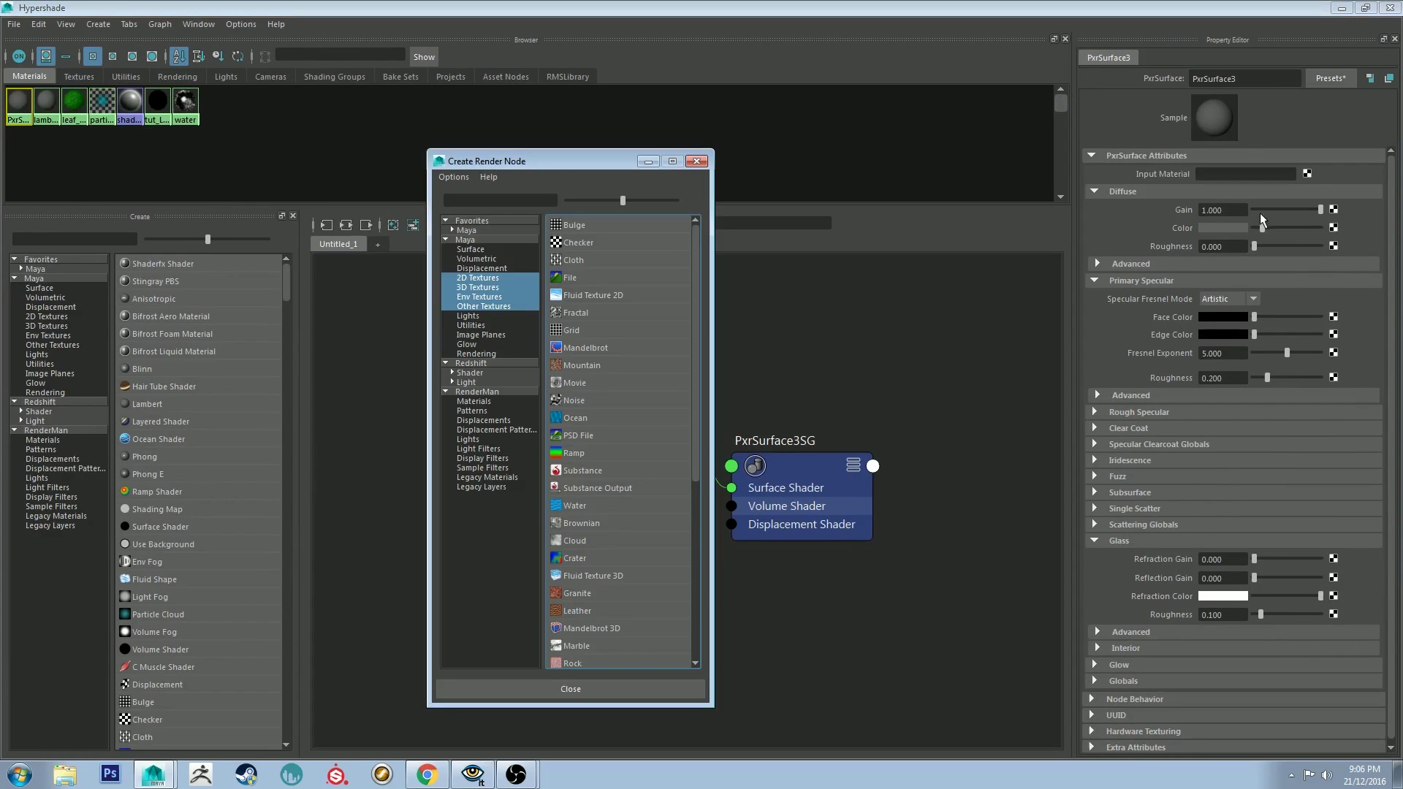
left_click(567, 285)
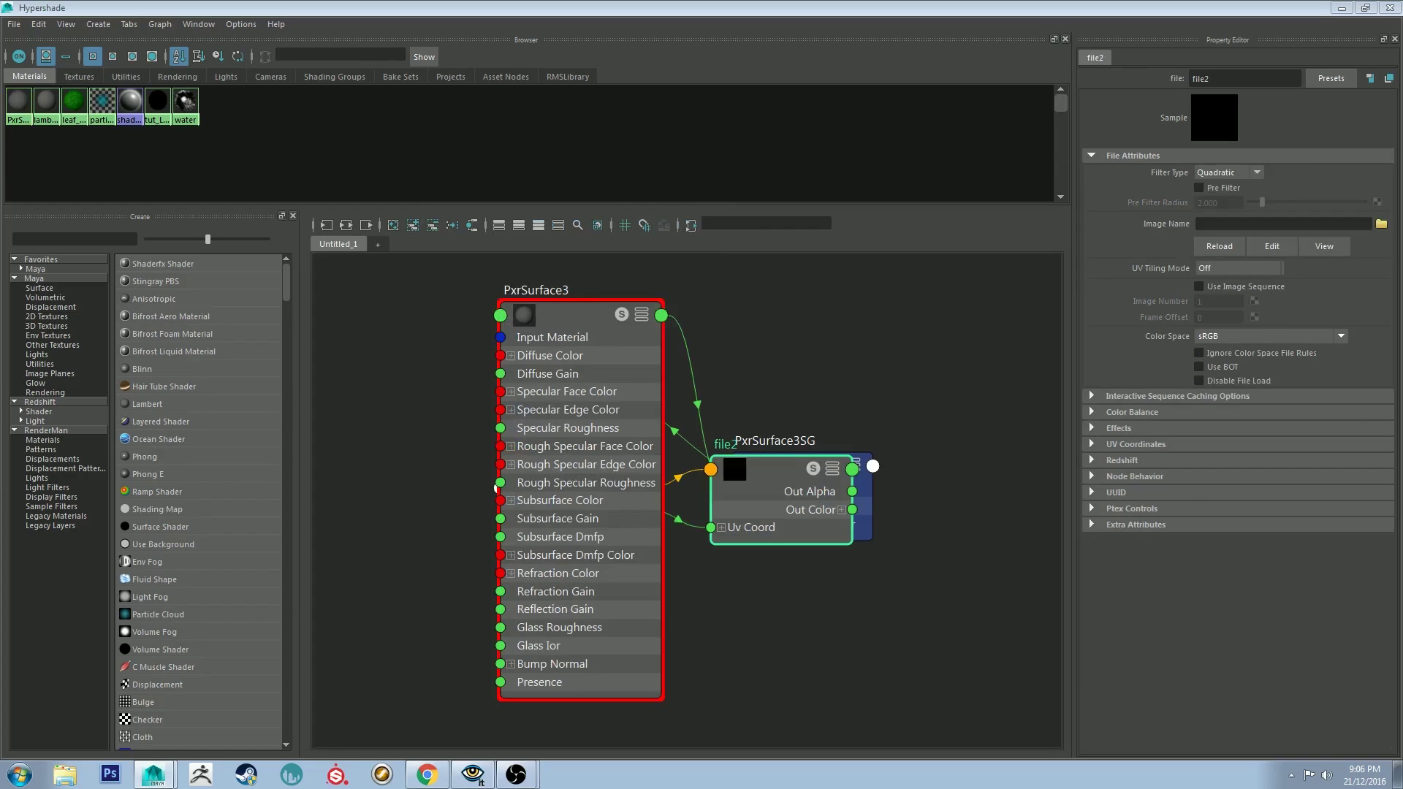
left_click(1382, 224)
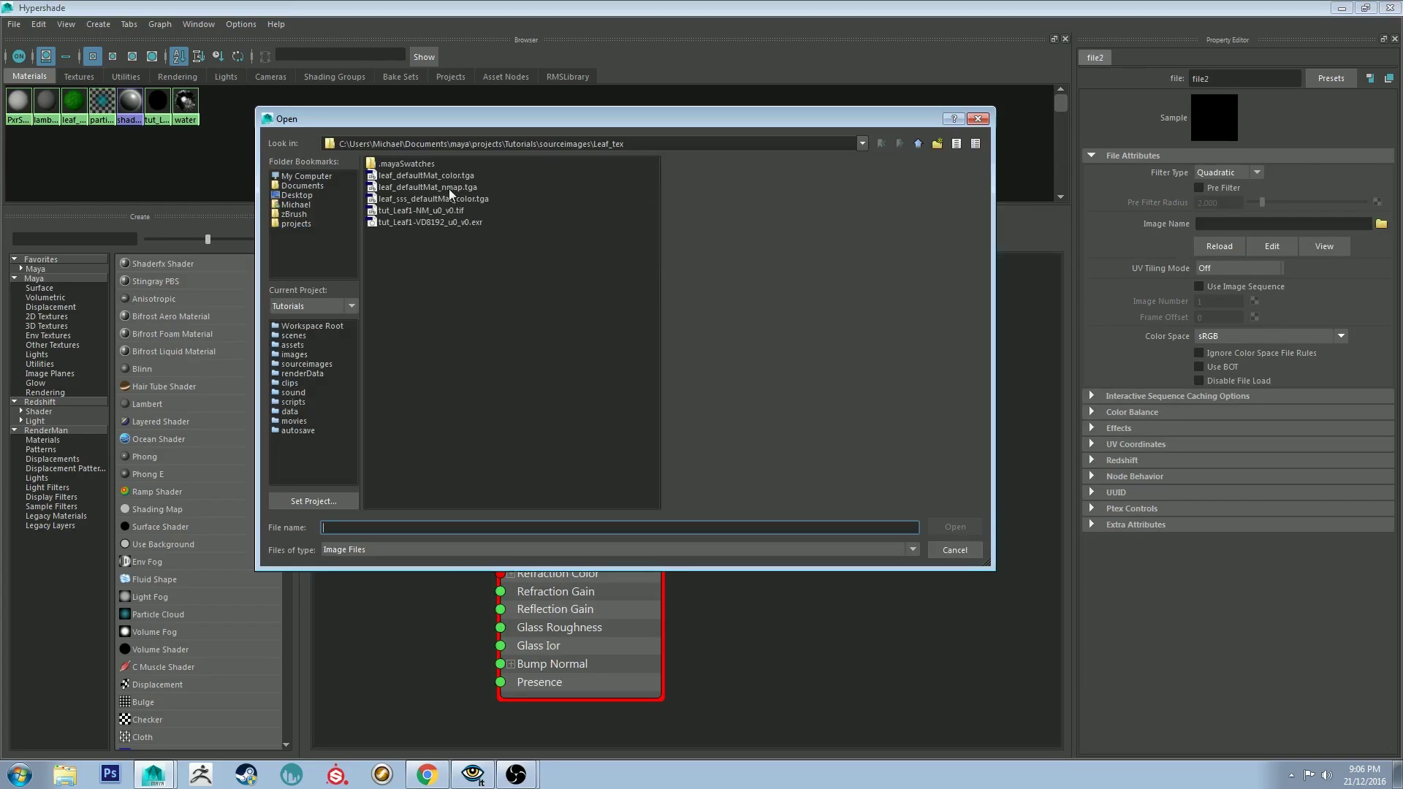
left_click(406, 177)
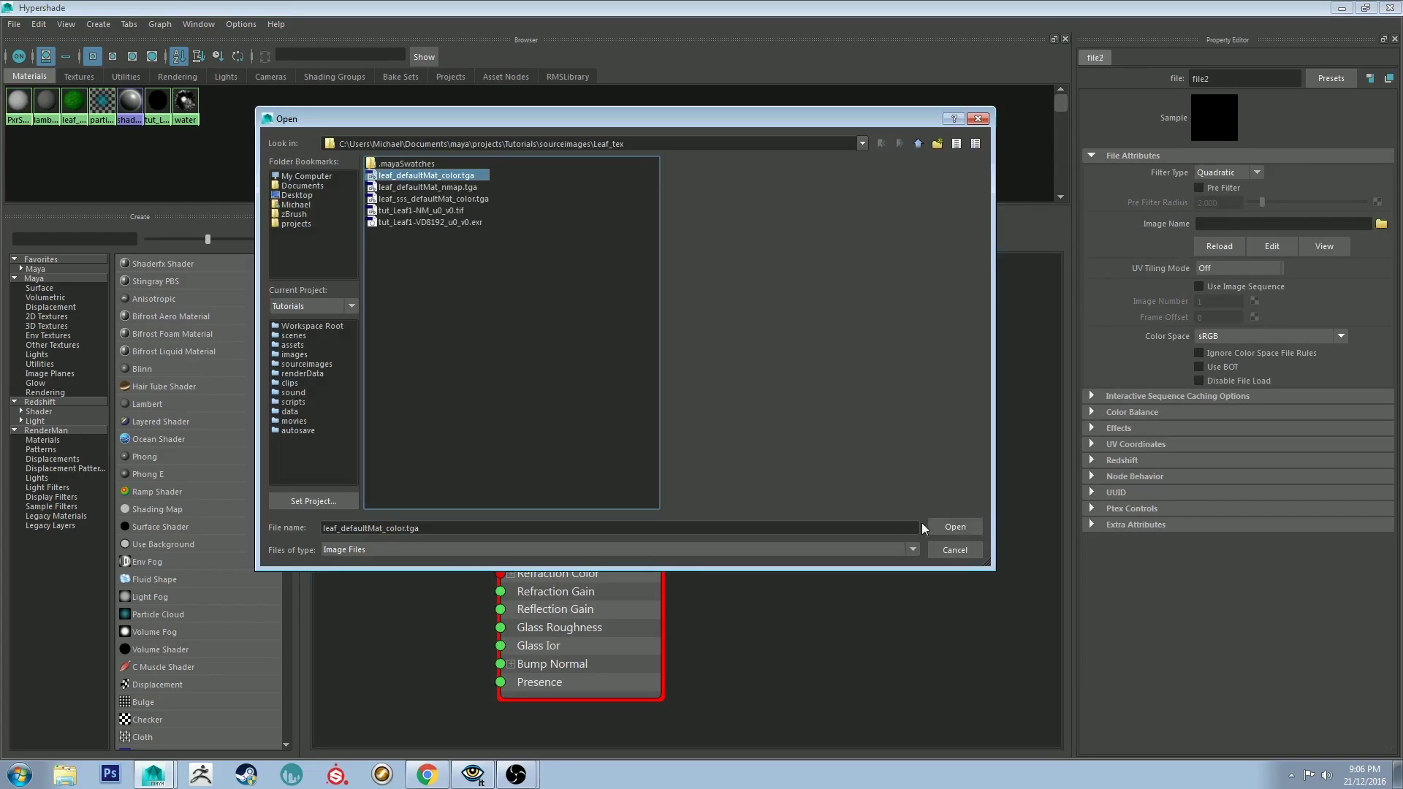
left_click(942, 525)
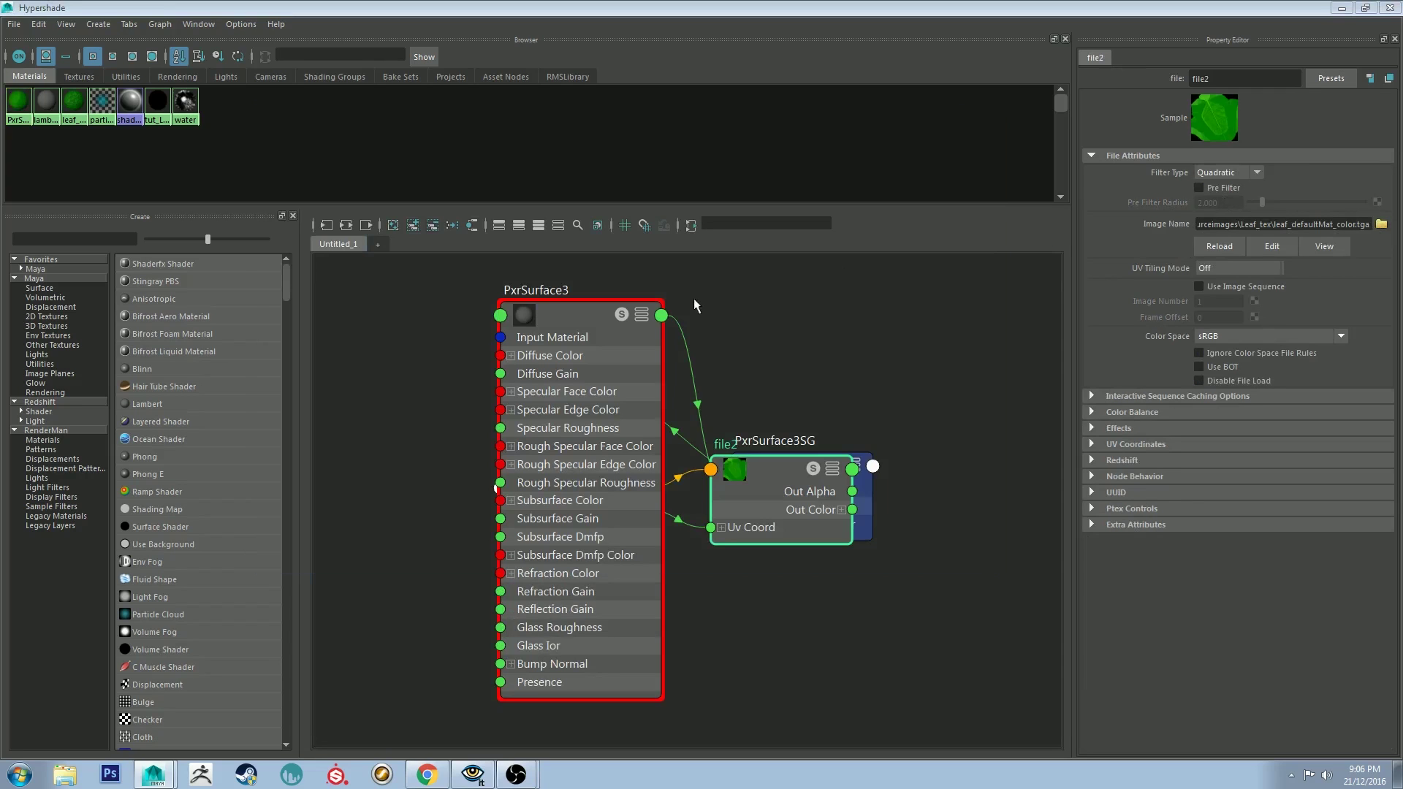
- Close Hypershade and orbit around the leaf to check the green veined texture
left_click(1342, 7)
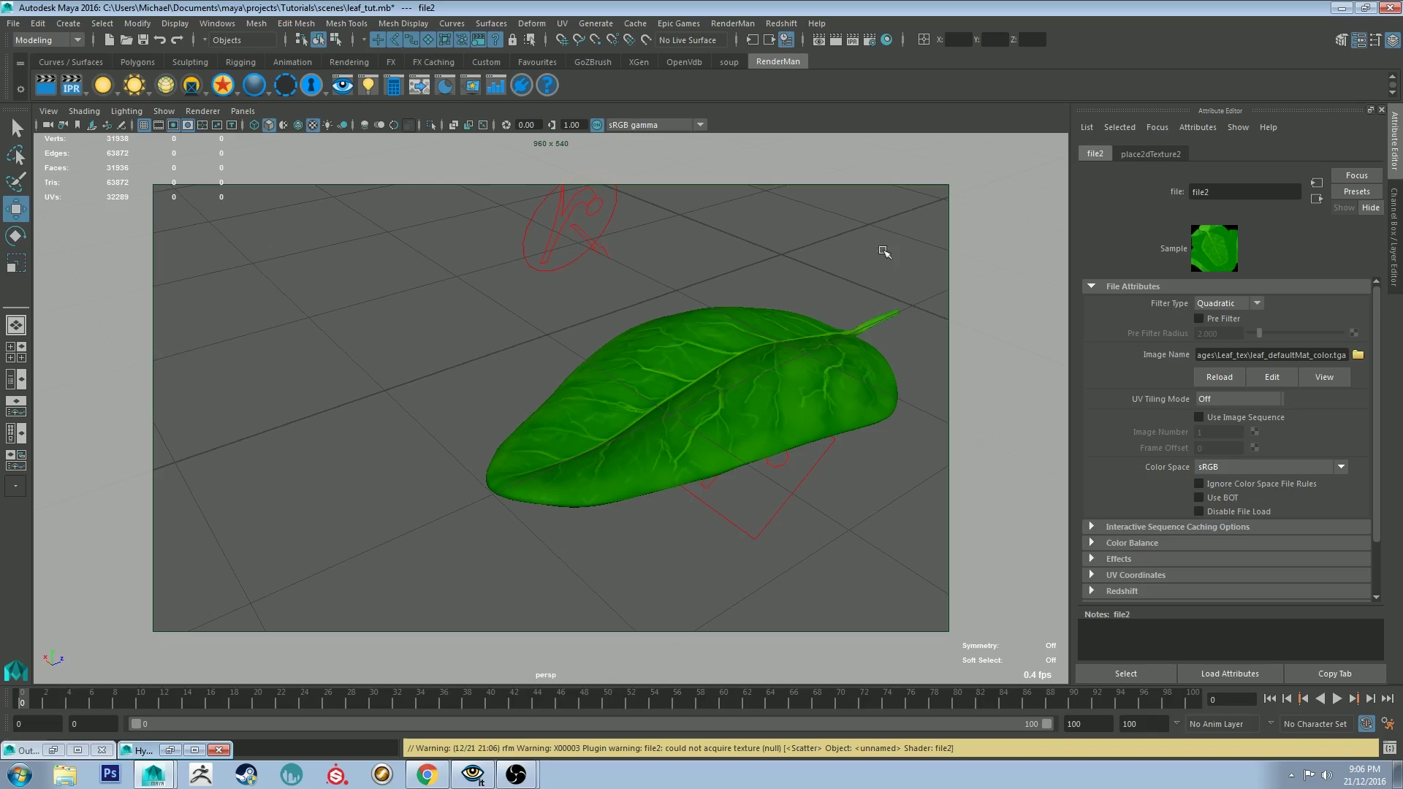
left_click_drag(742, 285, 664, 175, "alt")
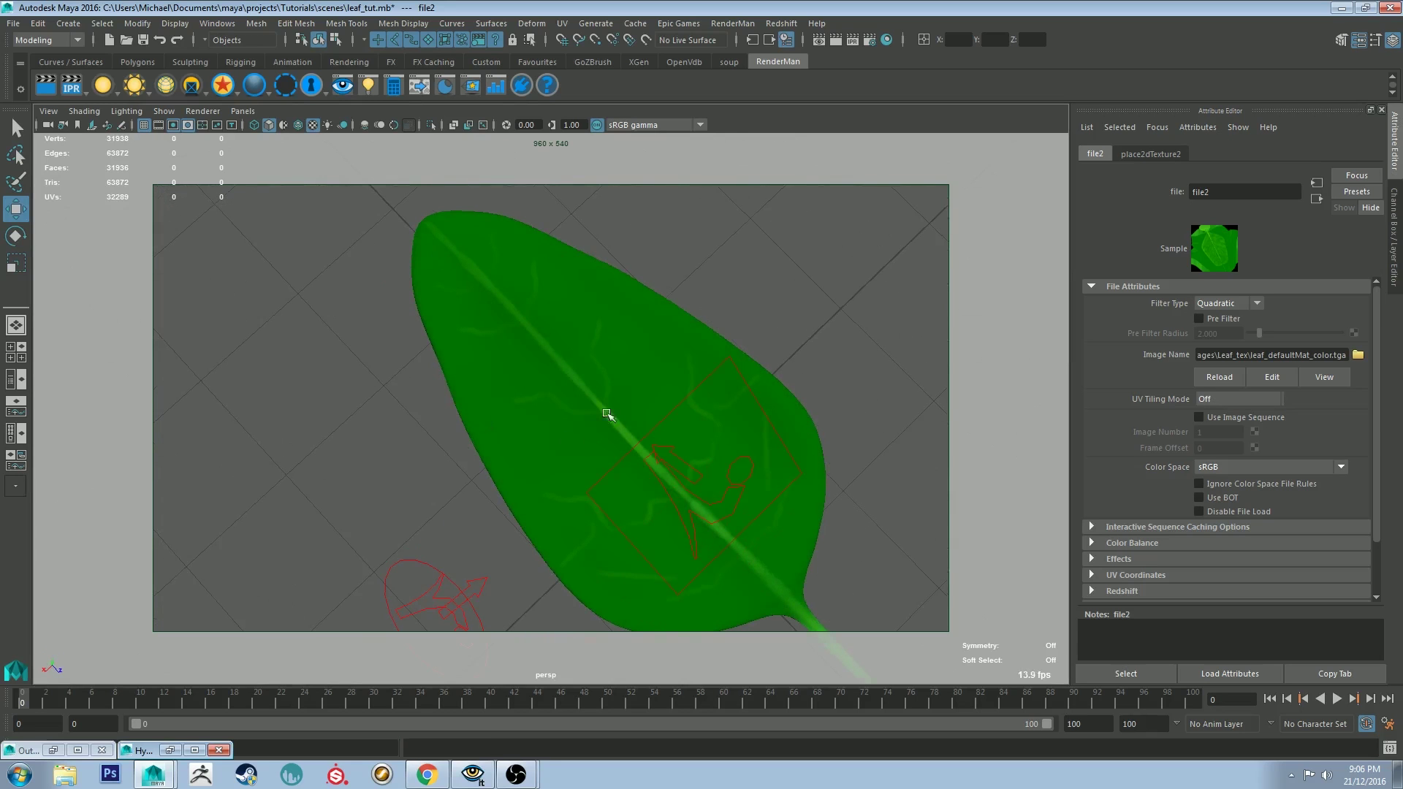
left_click_drag(830, 297, 479, 374, "alt")
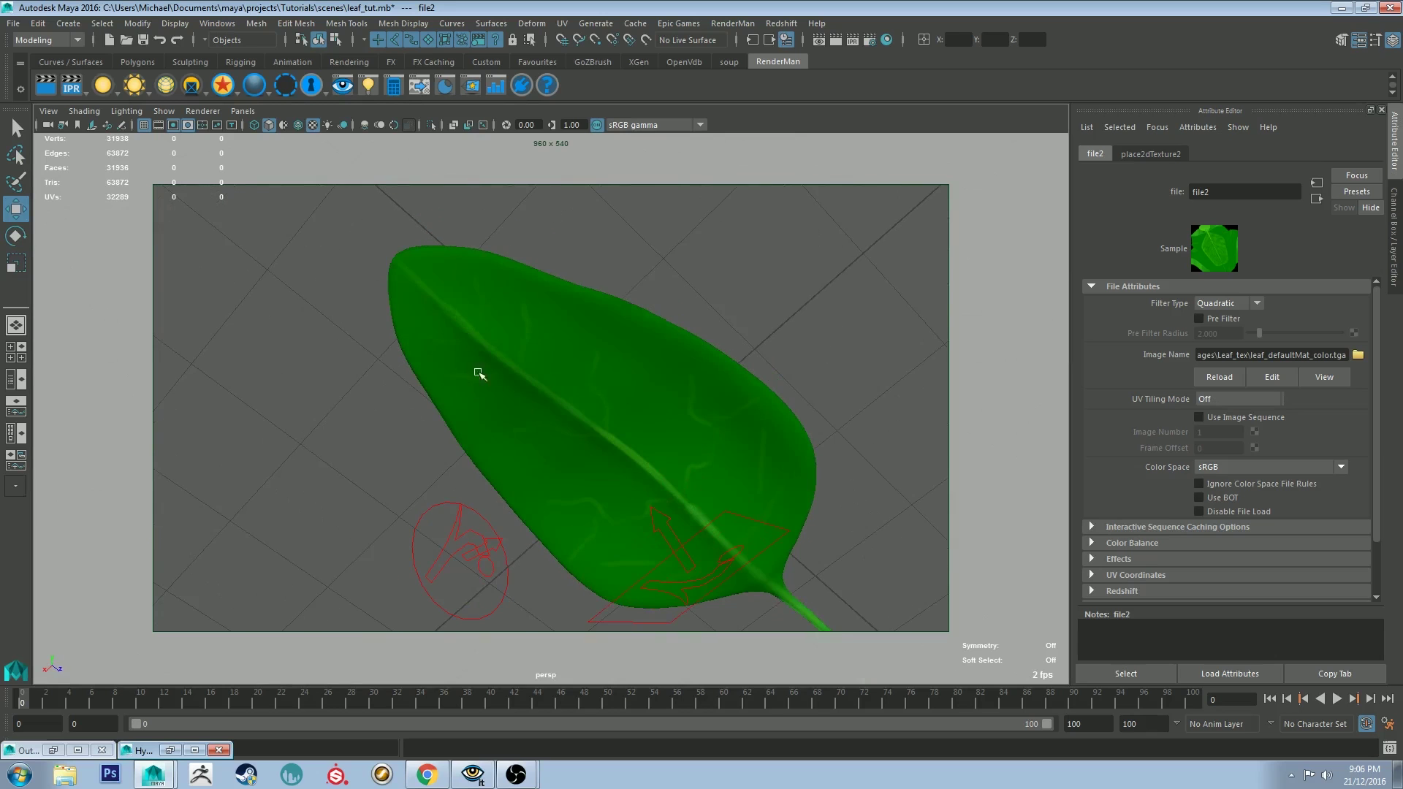
left_click_drag(800, 295, 809, 407, "alt")
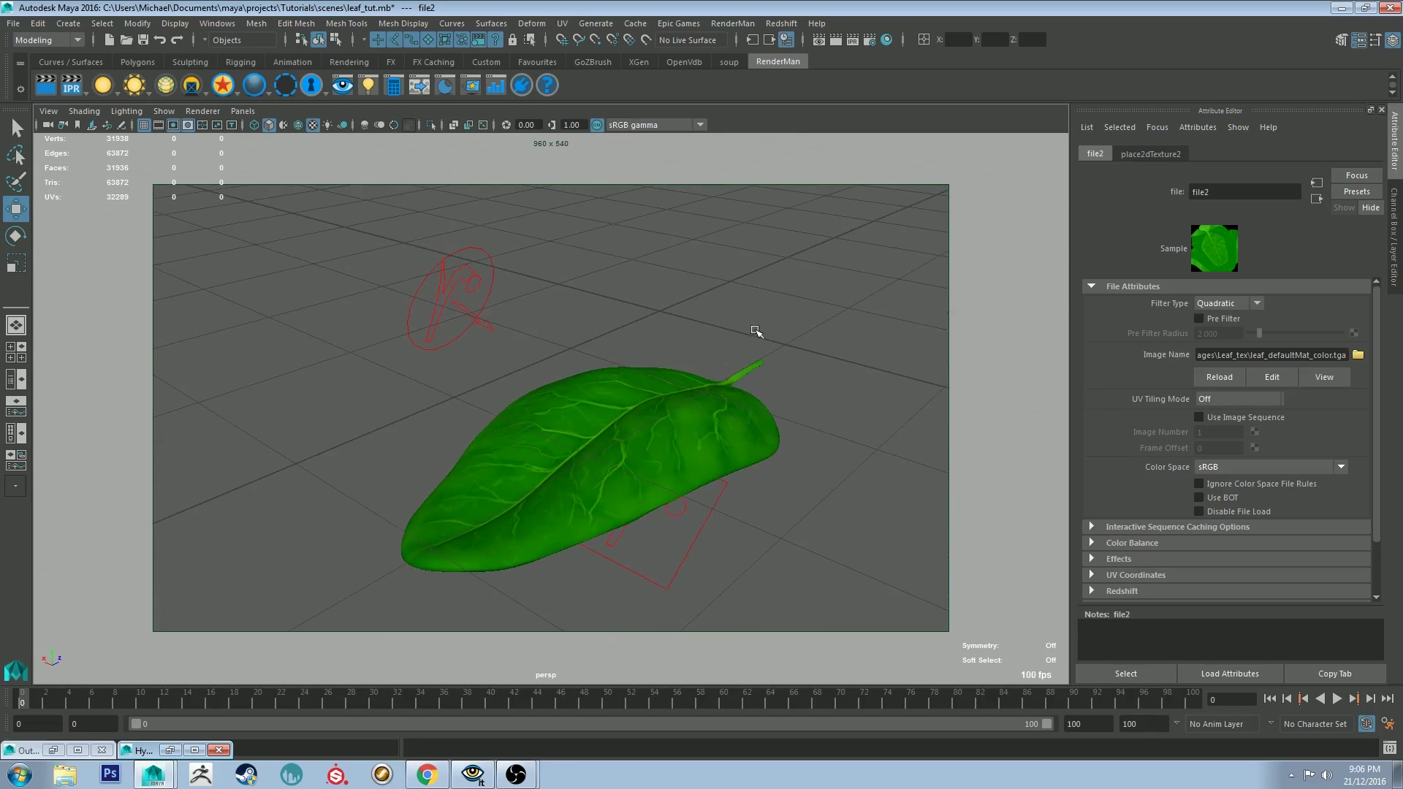
right_click_drag(755, 332, 760, 436, "alt")
left_click_drag(760, 437, 708, 415, "alt")
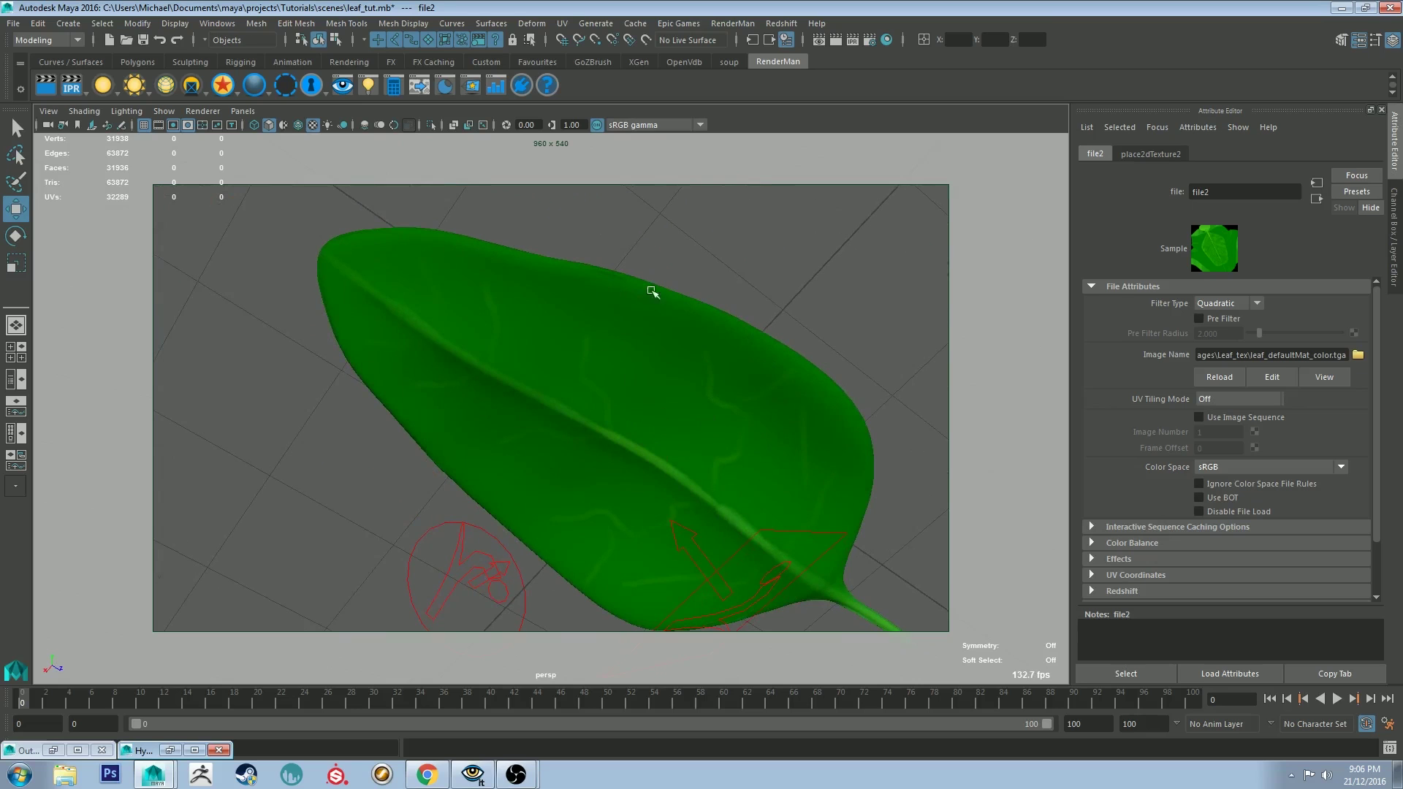
left_click_drag(653, 292, 678, 378, "alt")
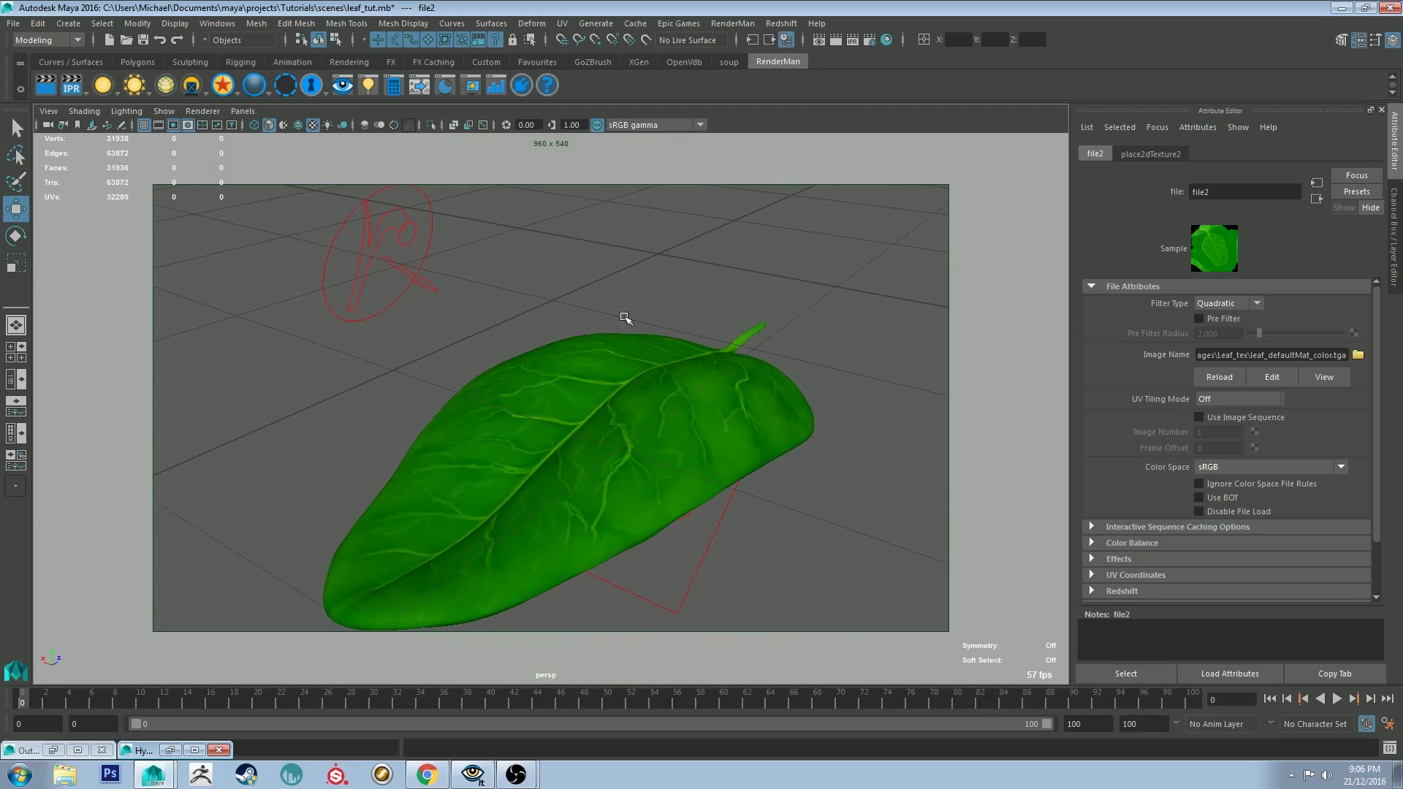
left_click_drag(624, 318, 555, 280, "alt")
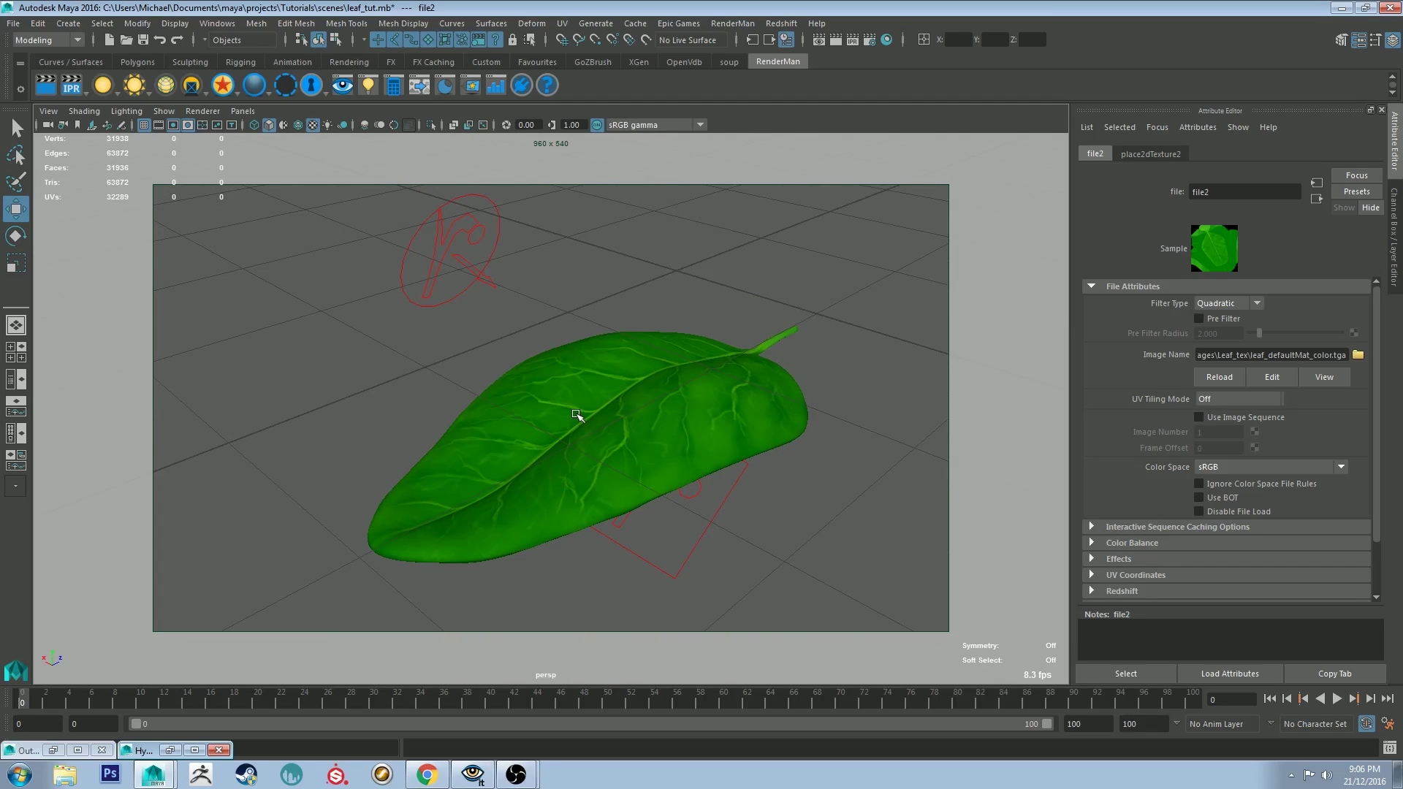
- Select the leaf, show its PxrSurface3 attributes and bring Hypershade back
left_click(685, 404)
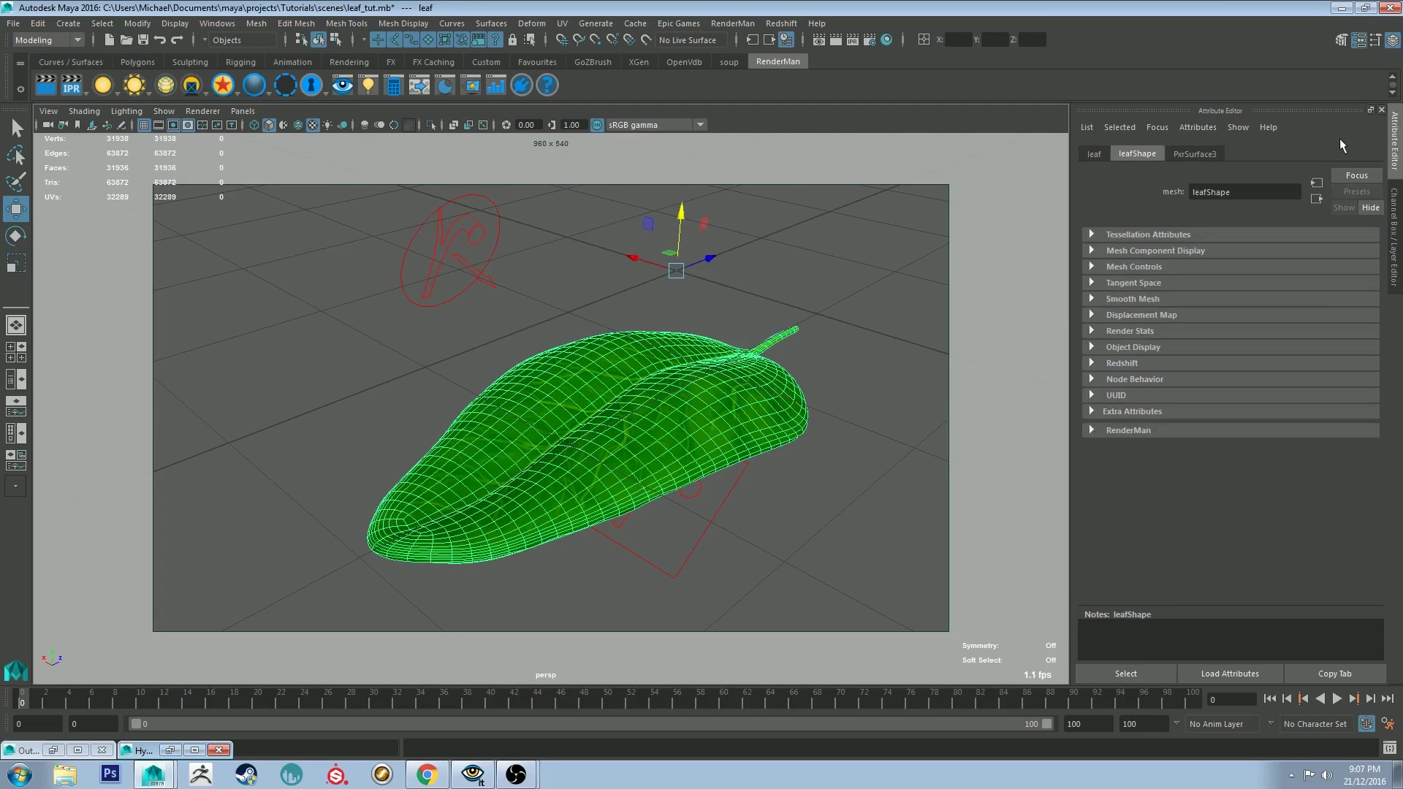
left_click(1192, 155)
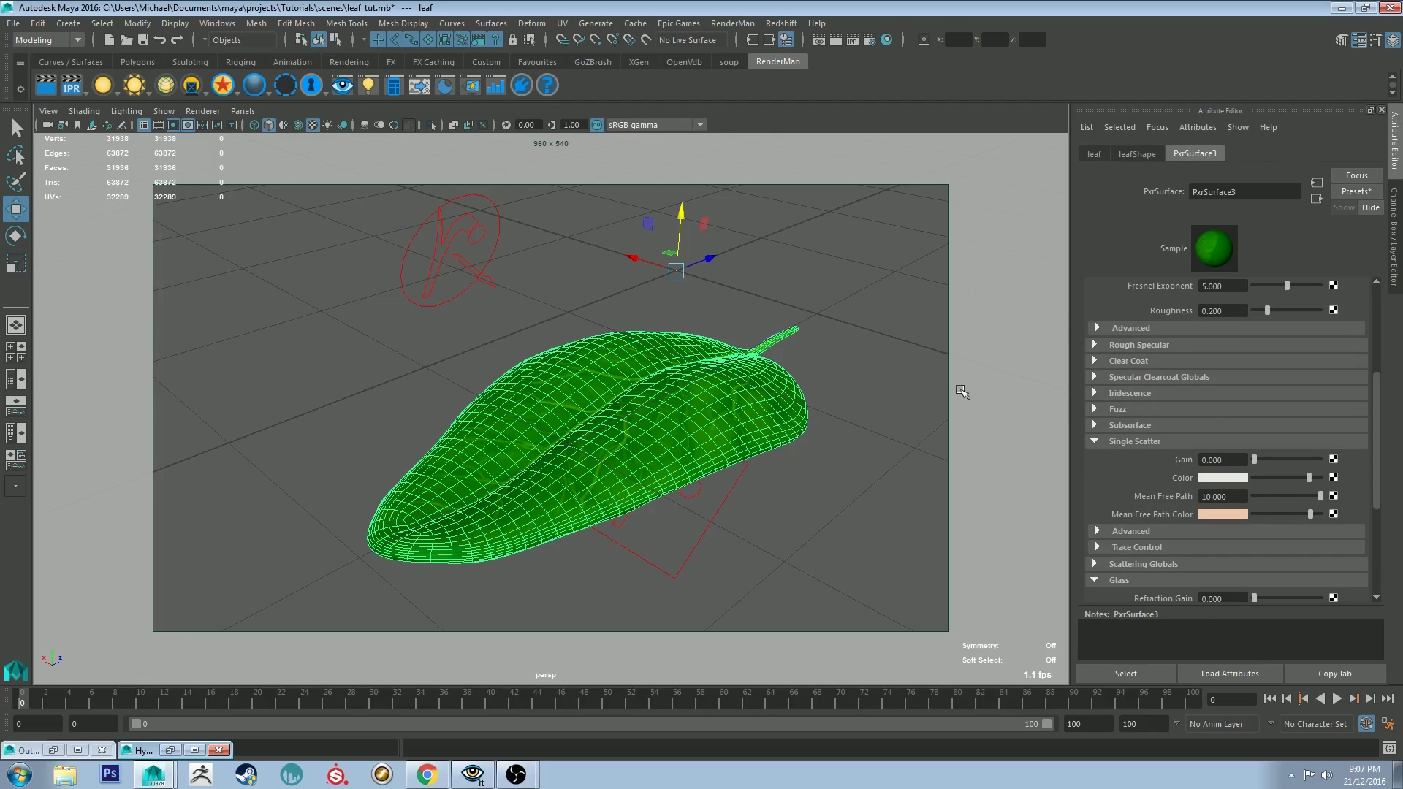
left_click(889, 366)
left_click(727, 406)
left_click(169, 751)
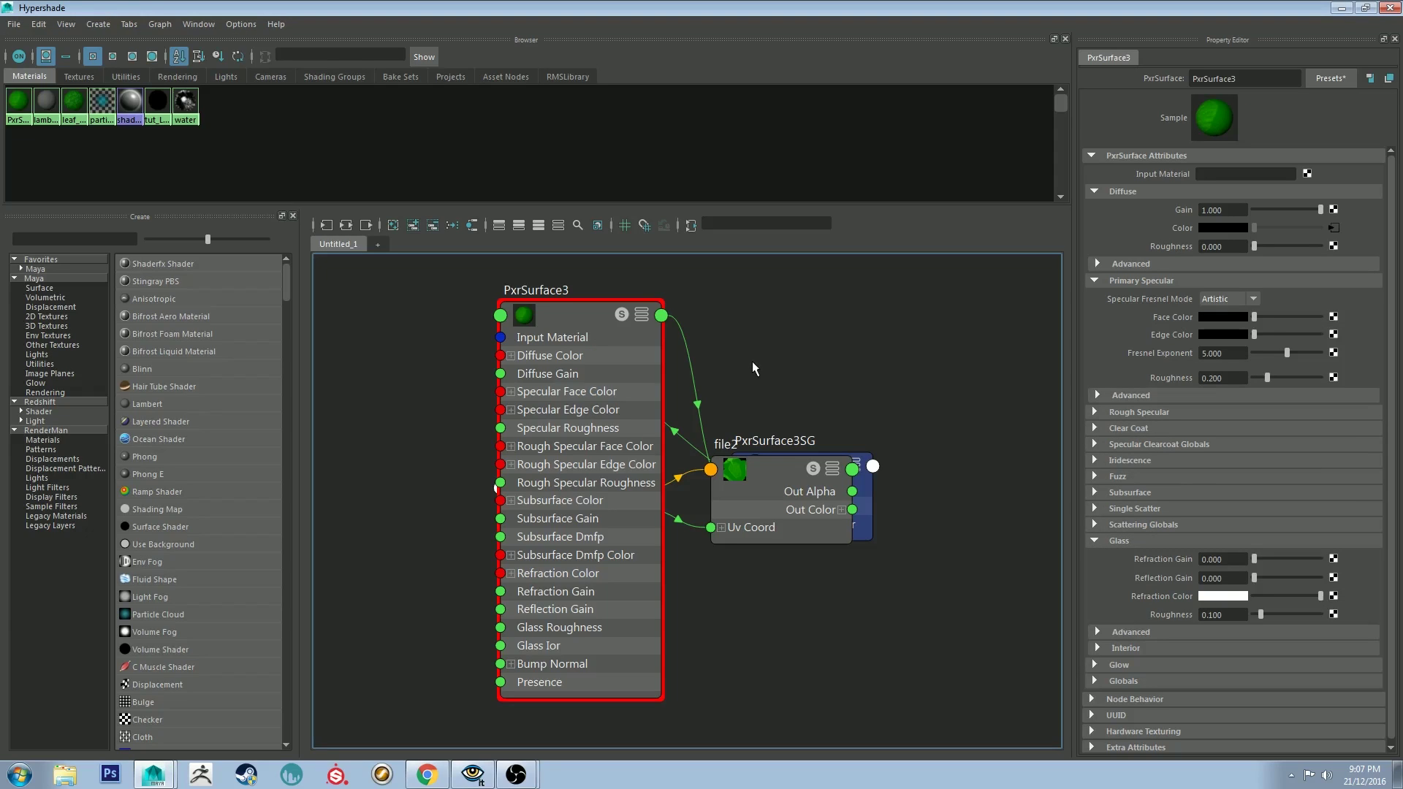
- Set Single Scatter Gain 1, white colour and Mean Free Path 5.393, then graph the network
left_click(1121, 510)
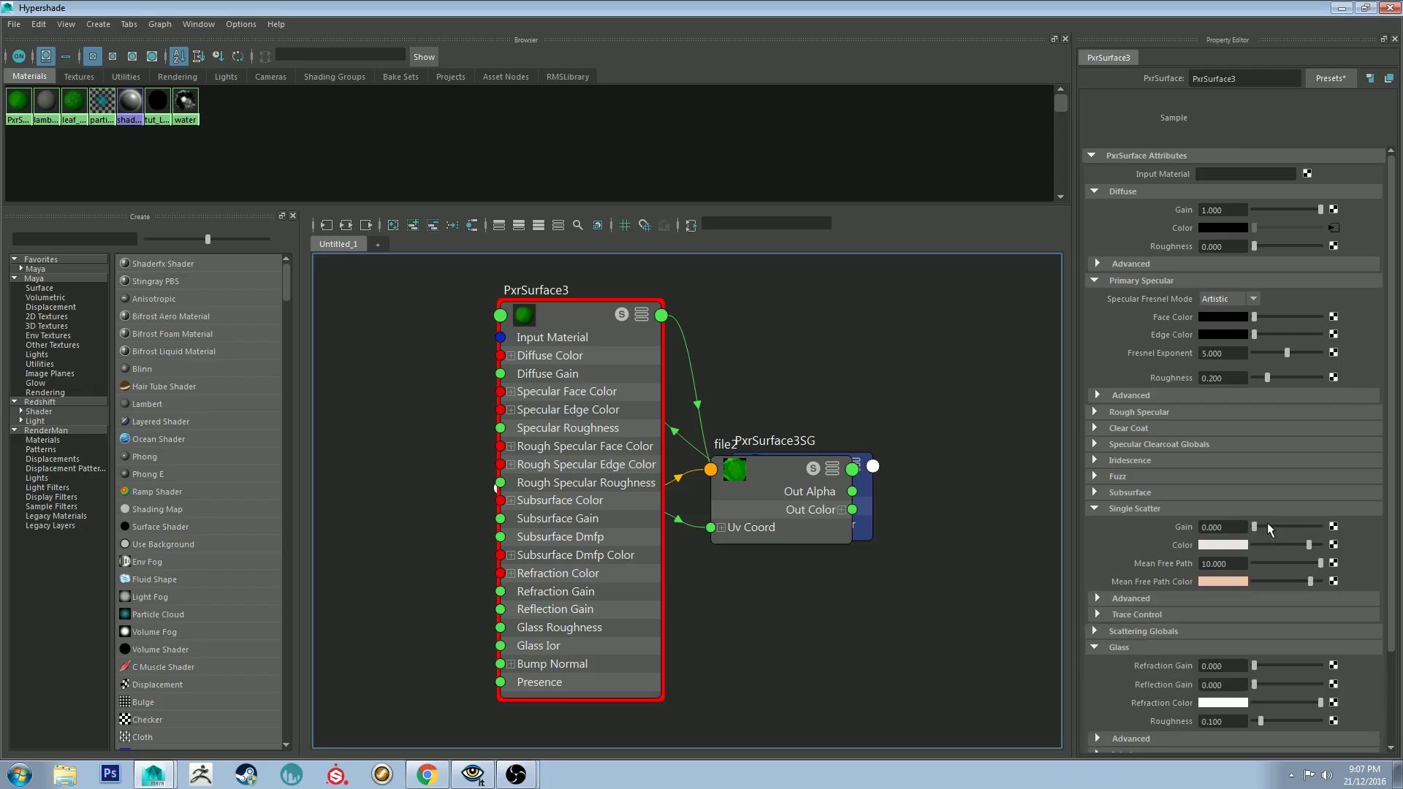
left_click_drag(1267, 523, 1336, 528)
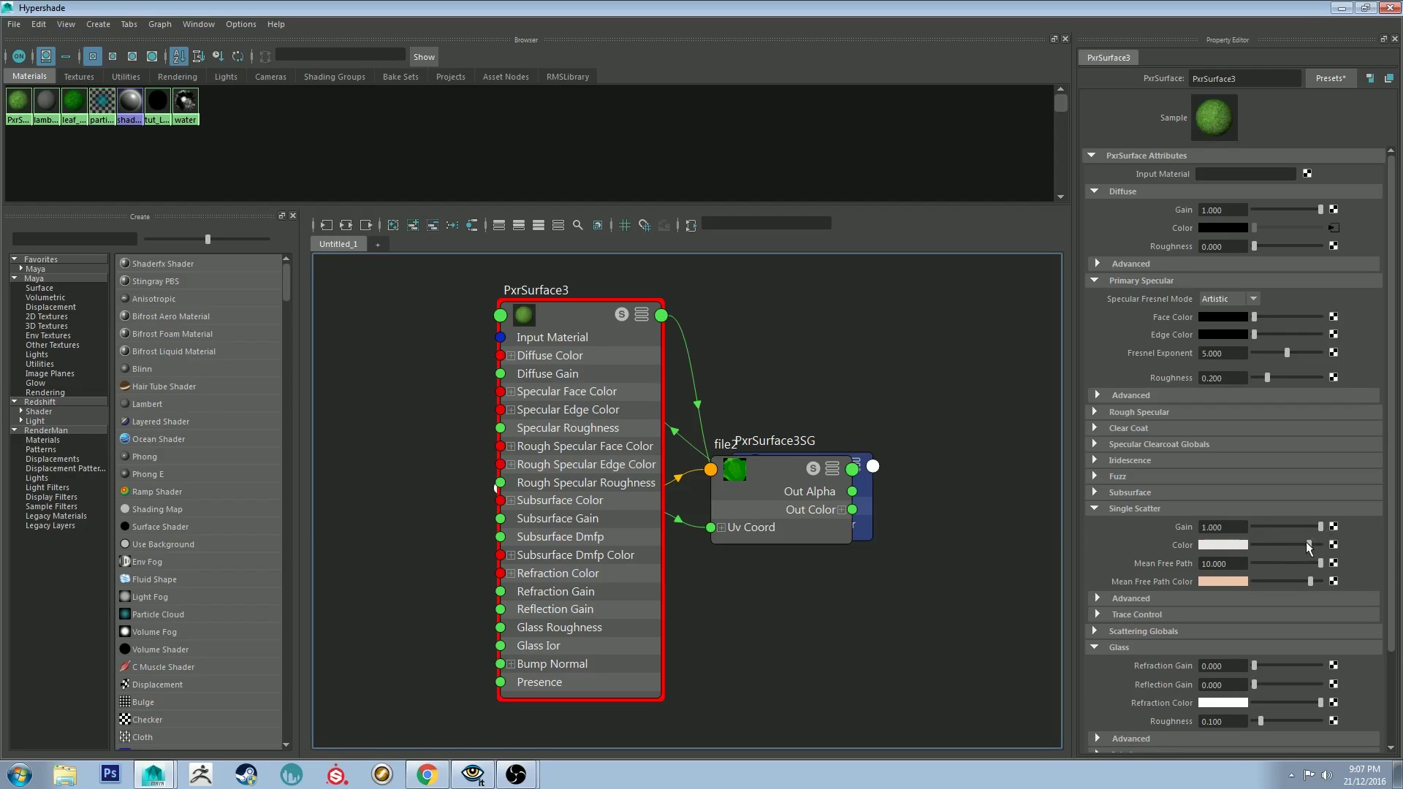
left_click_drag(1308, 545, 1342, 547)
left_click_drag(1266, 563, 1290, 563)
left_click(346, 225)
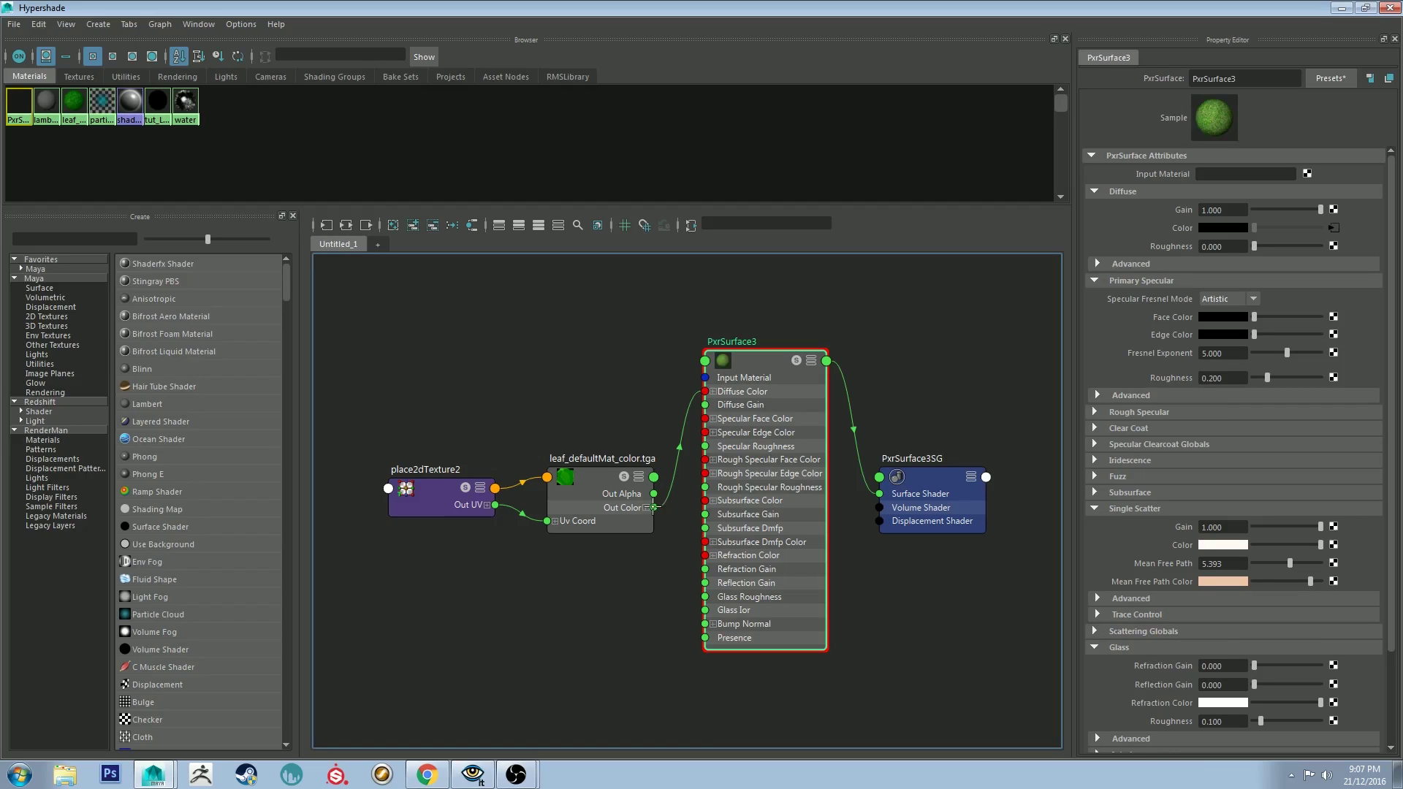
left_click_drag(752, 374, 776, 365)
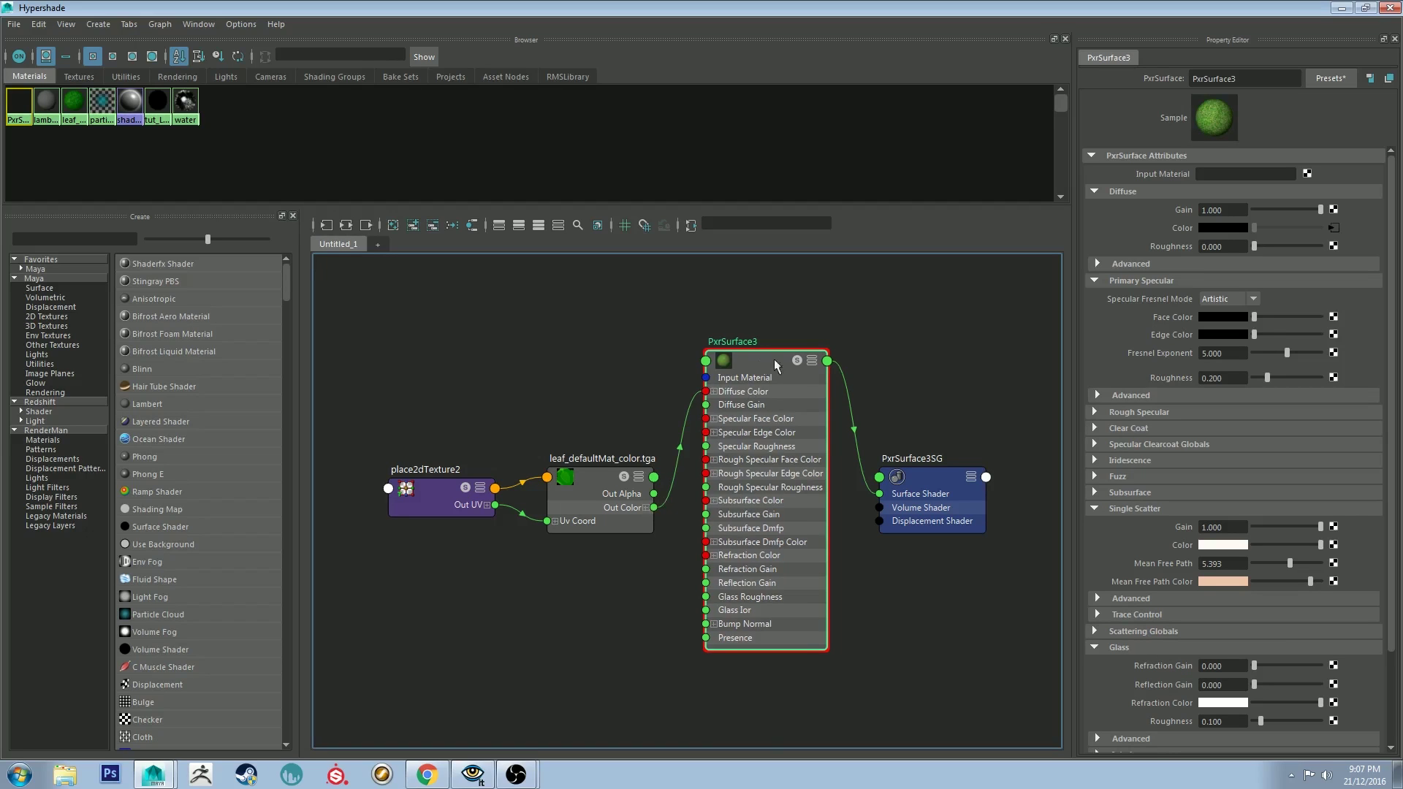
- Show all PxrSurface3 attributes filtered by 'scat' and connect file2 Out Color to Singlescatter Mfp Color
left_click(812, 362)
left_click(812, 362)
left_click(812, 361)
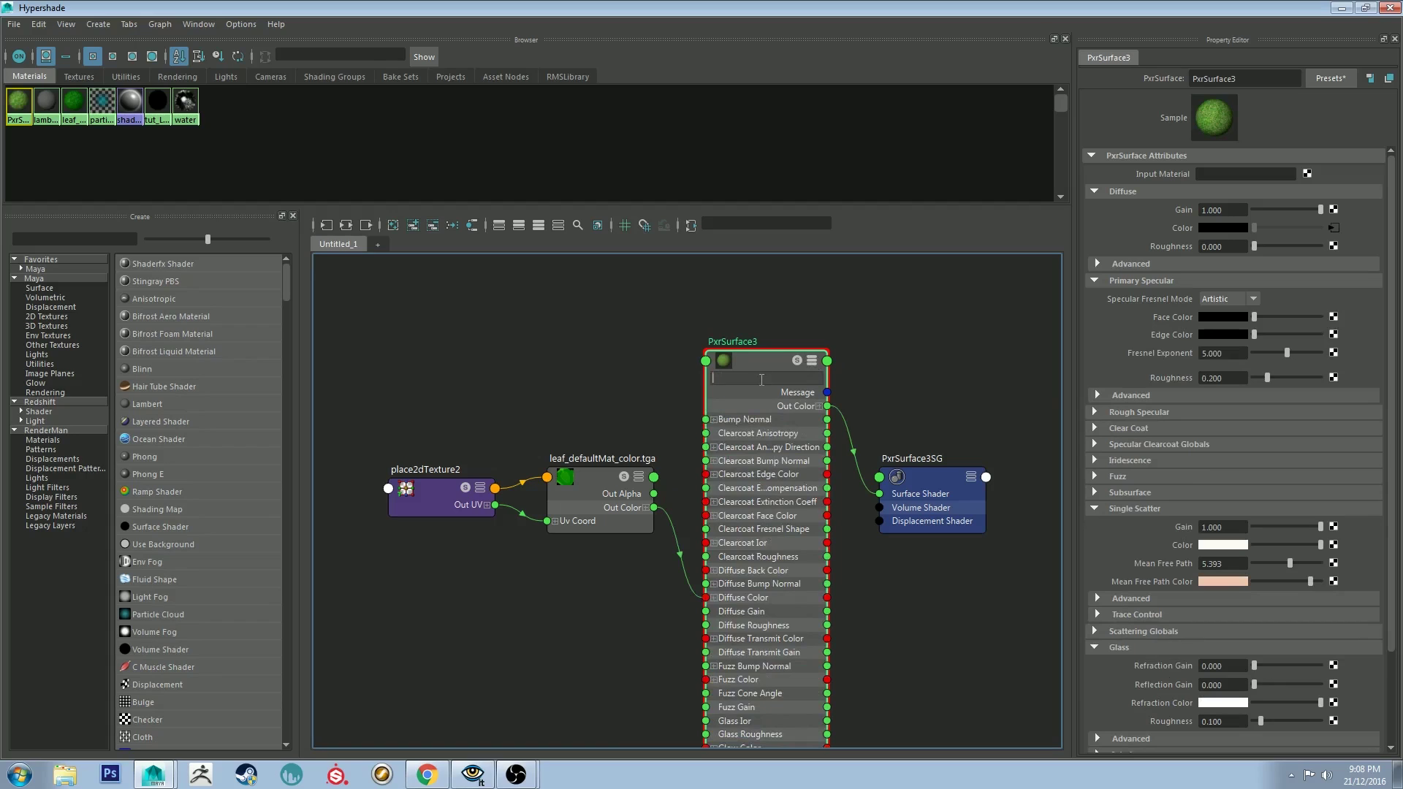
type("scat")
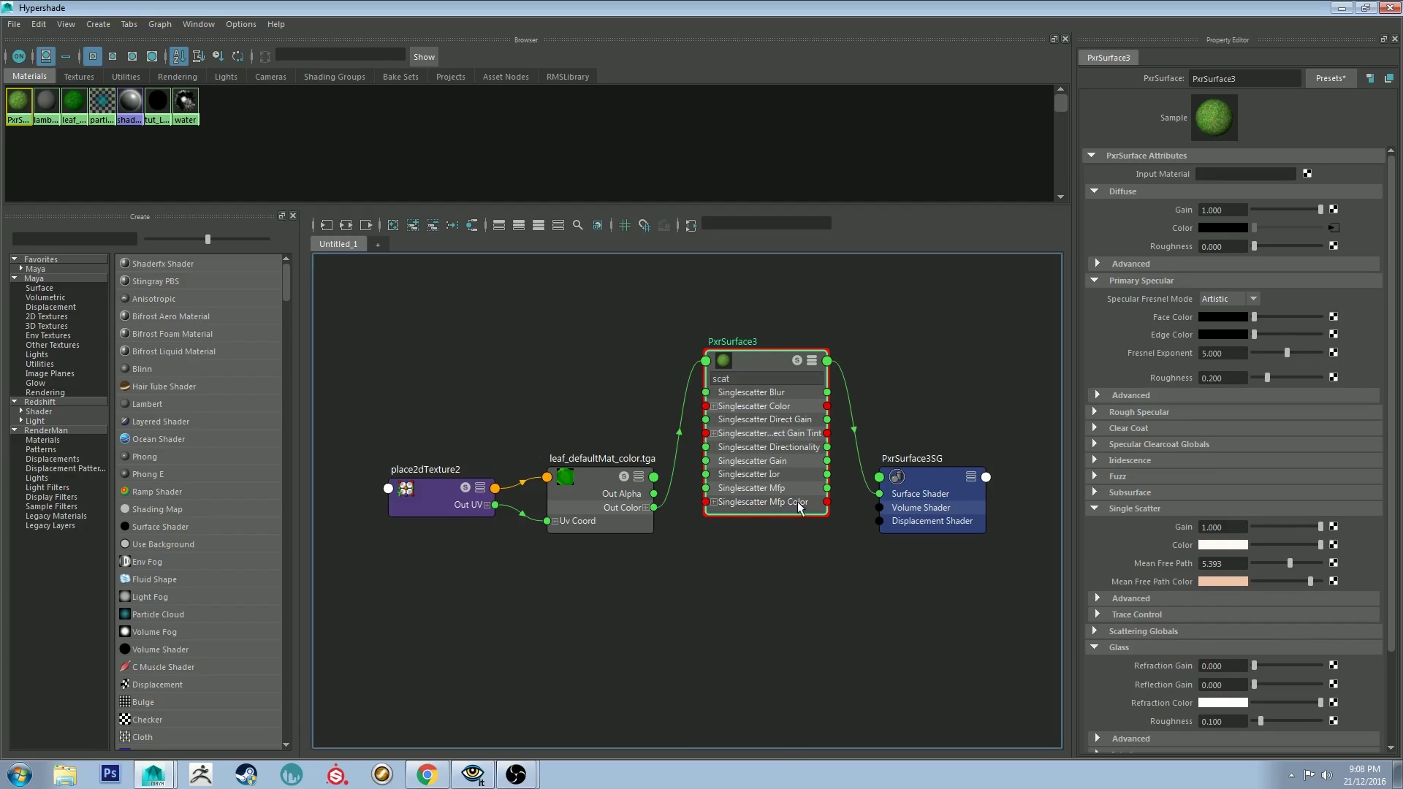
left_click_drag(655, 508, 712, 506)
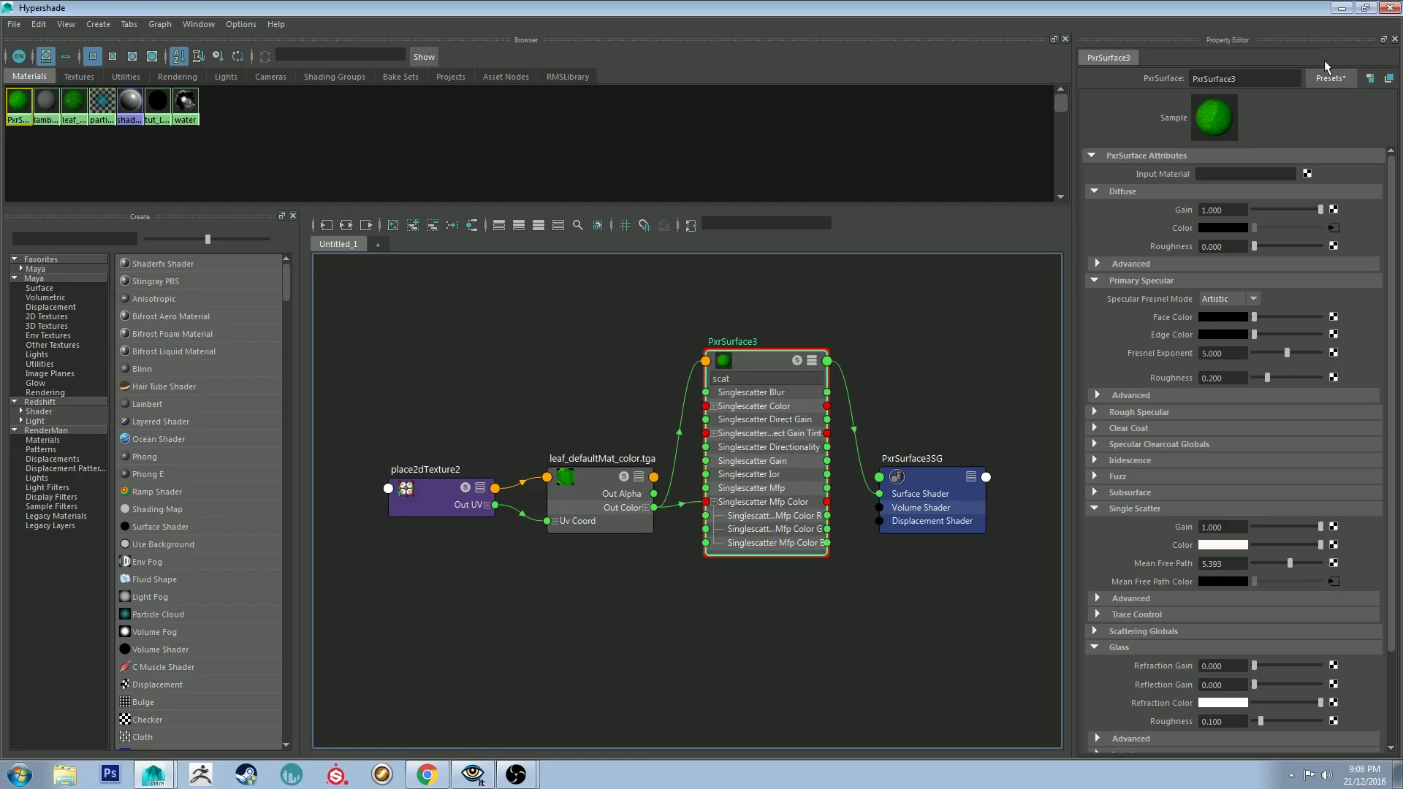
- Place the IPR render view beside Maya and drag PxrSurface3's Diffuse Gain down to 0
left_click(1342, 8)
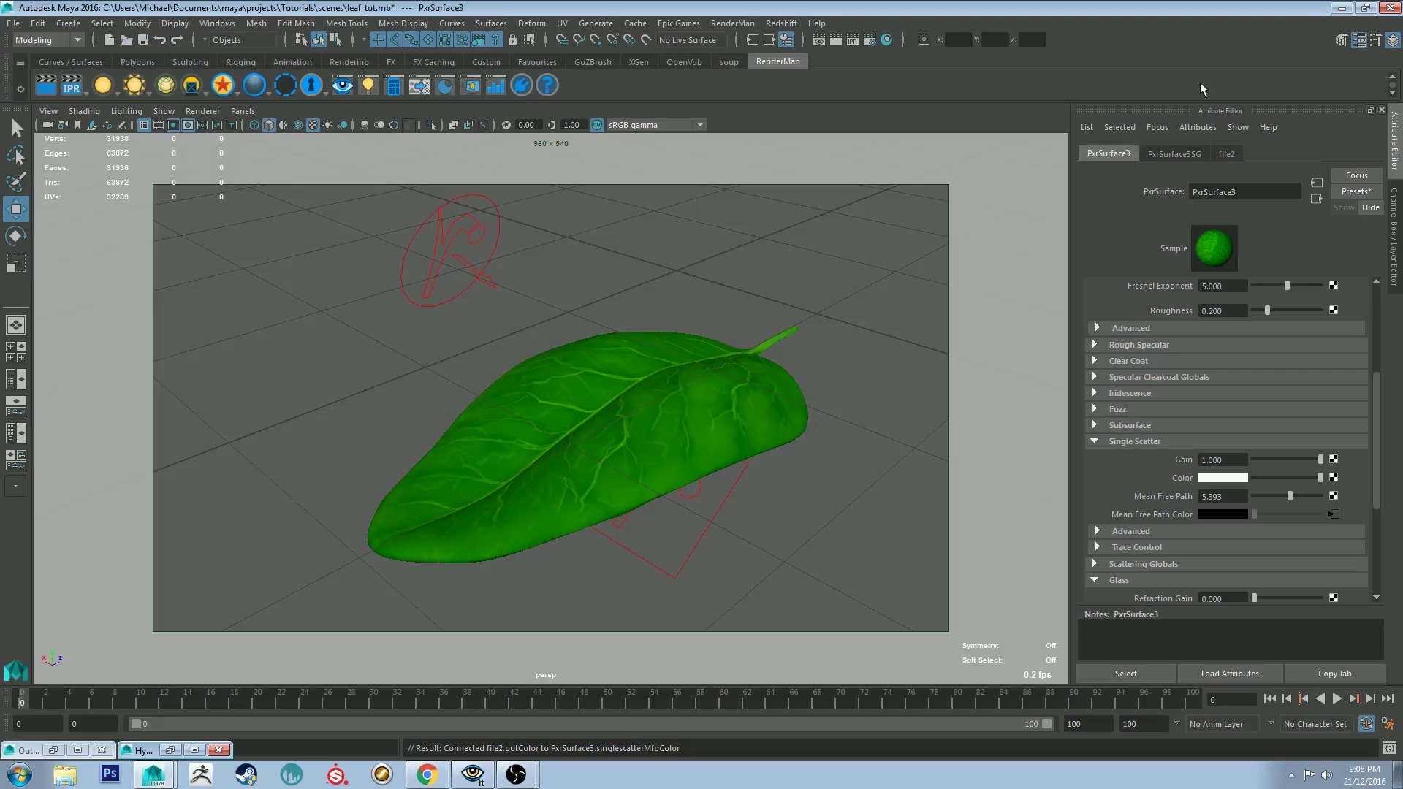
left_click(1365, 9)
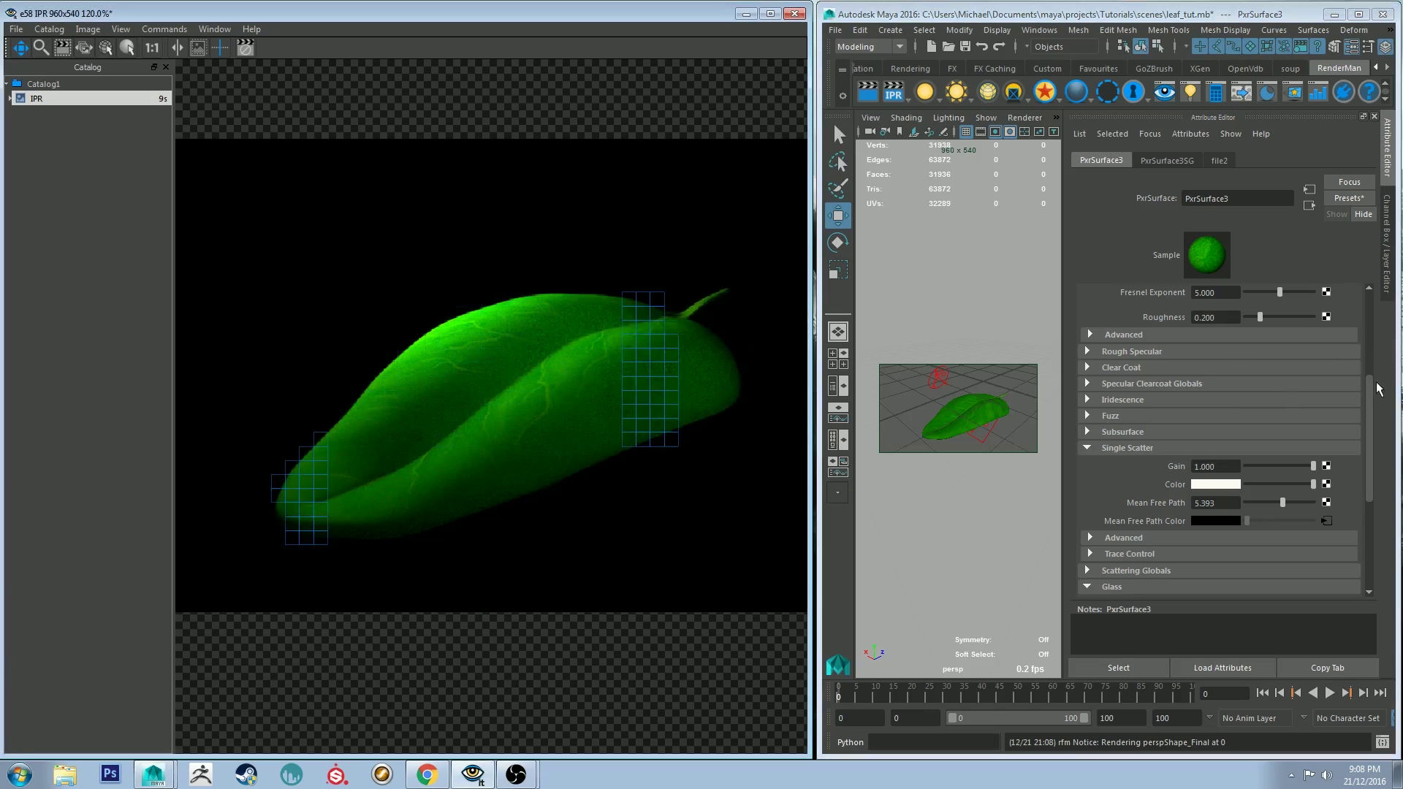
left_click_drag(1371, 384, 1371, 314)
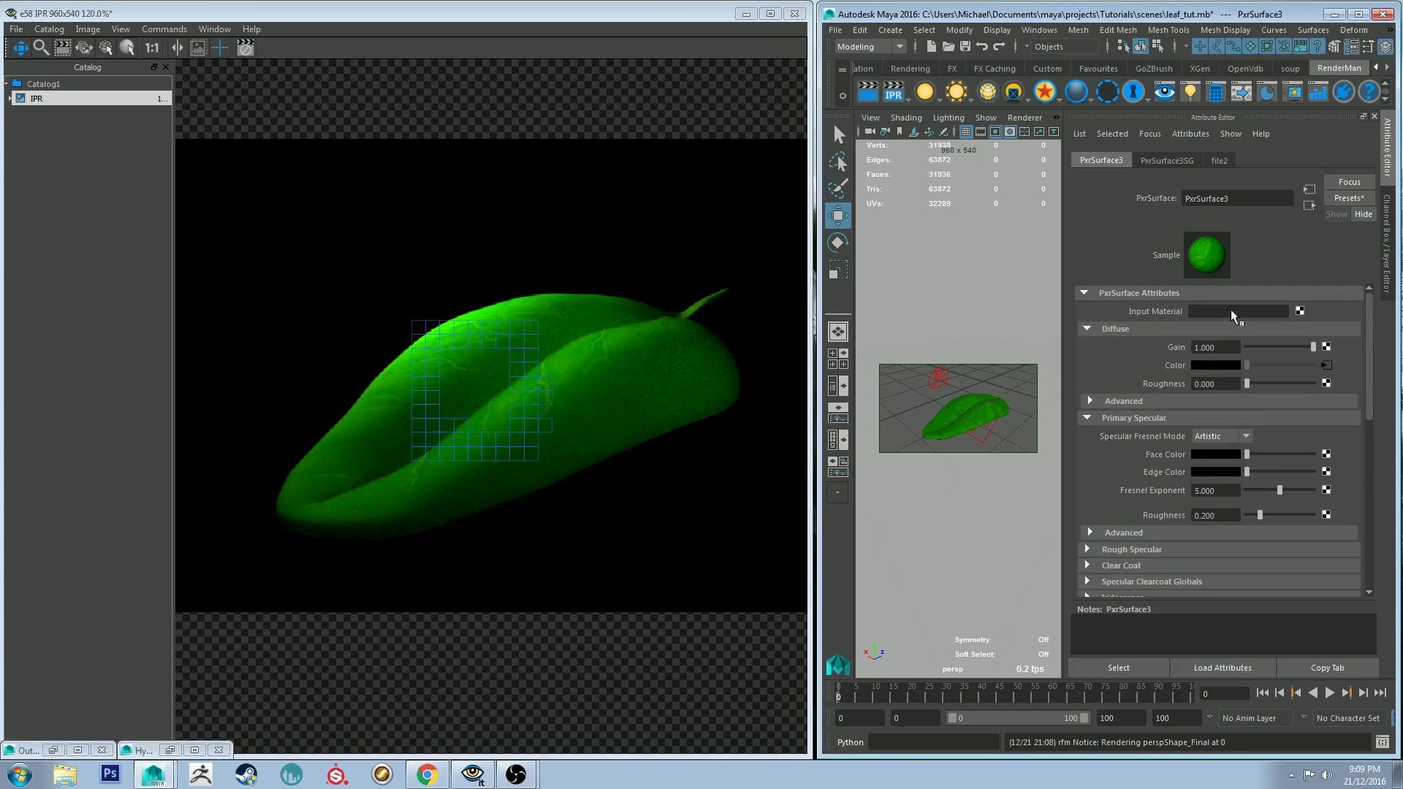
left_click(1265, 349)
left_click_drag(1260, 350, 1243, 350)
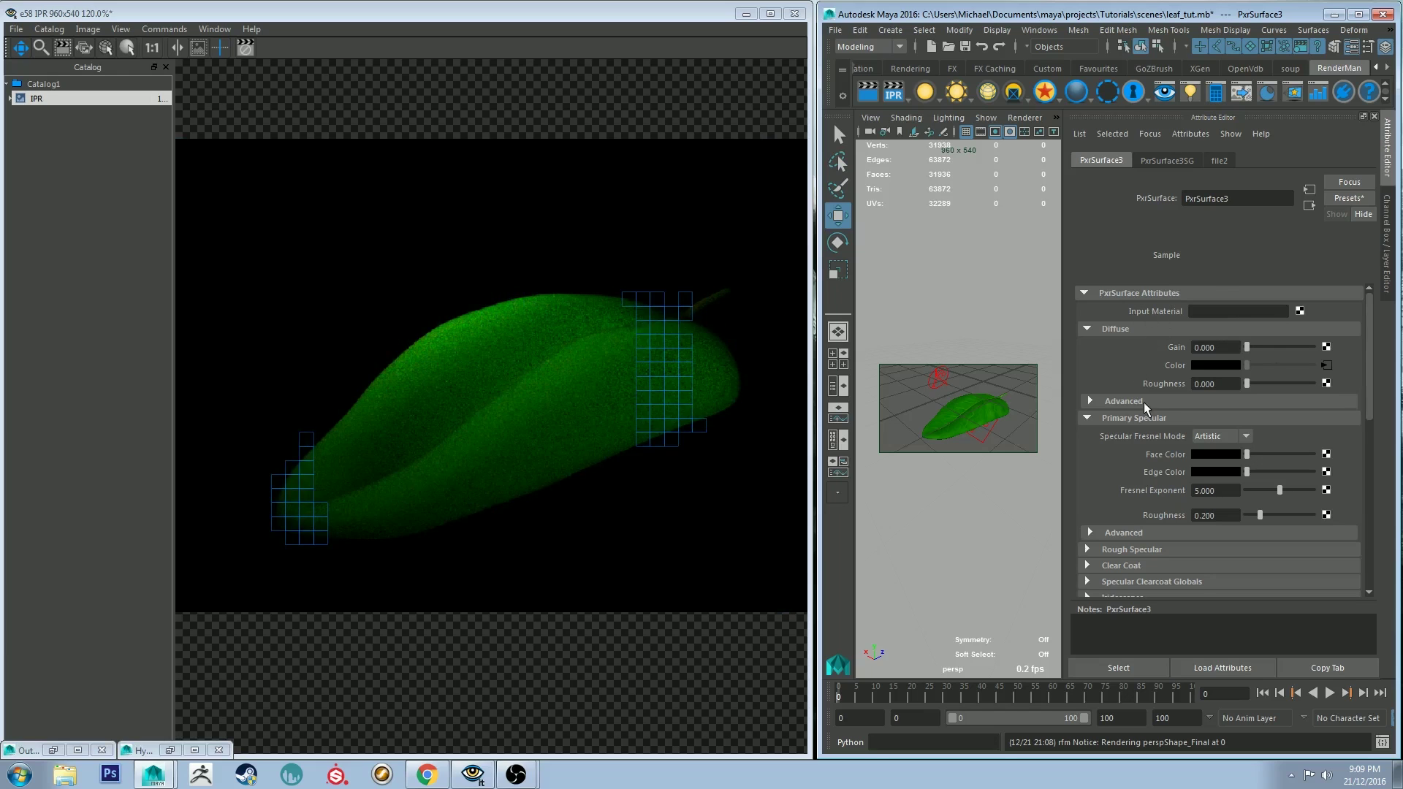
- Darken the Primary Specular Face Color to a very dark green with value .00
left_click(1204, 459)
left_click_drag(1101, 535, 1032, 537)
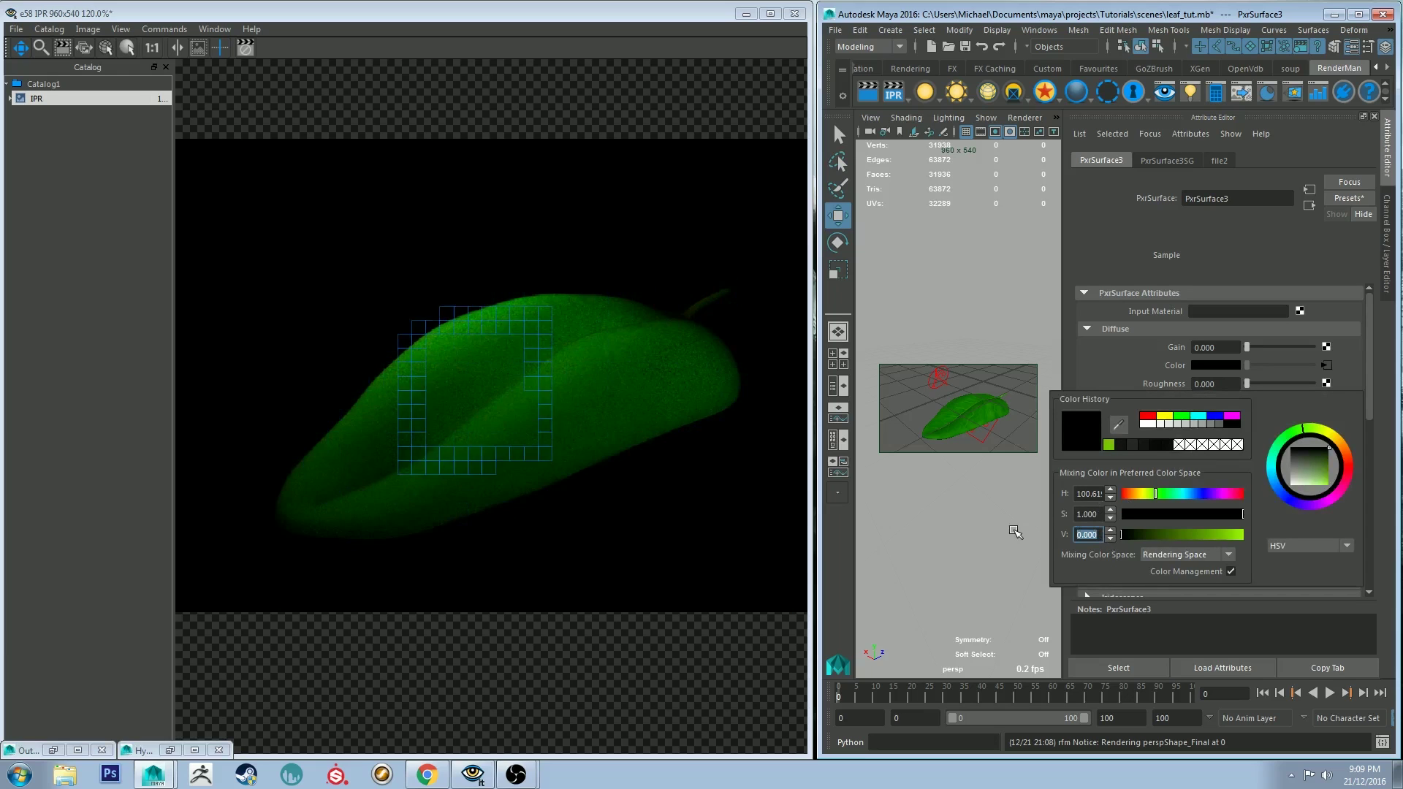
type(".05")
key("Return")
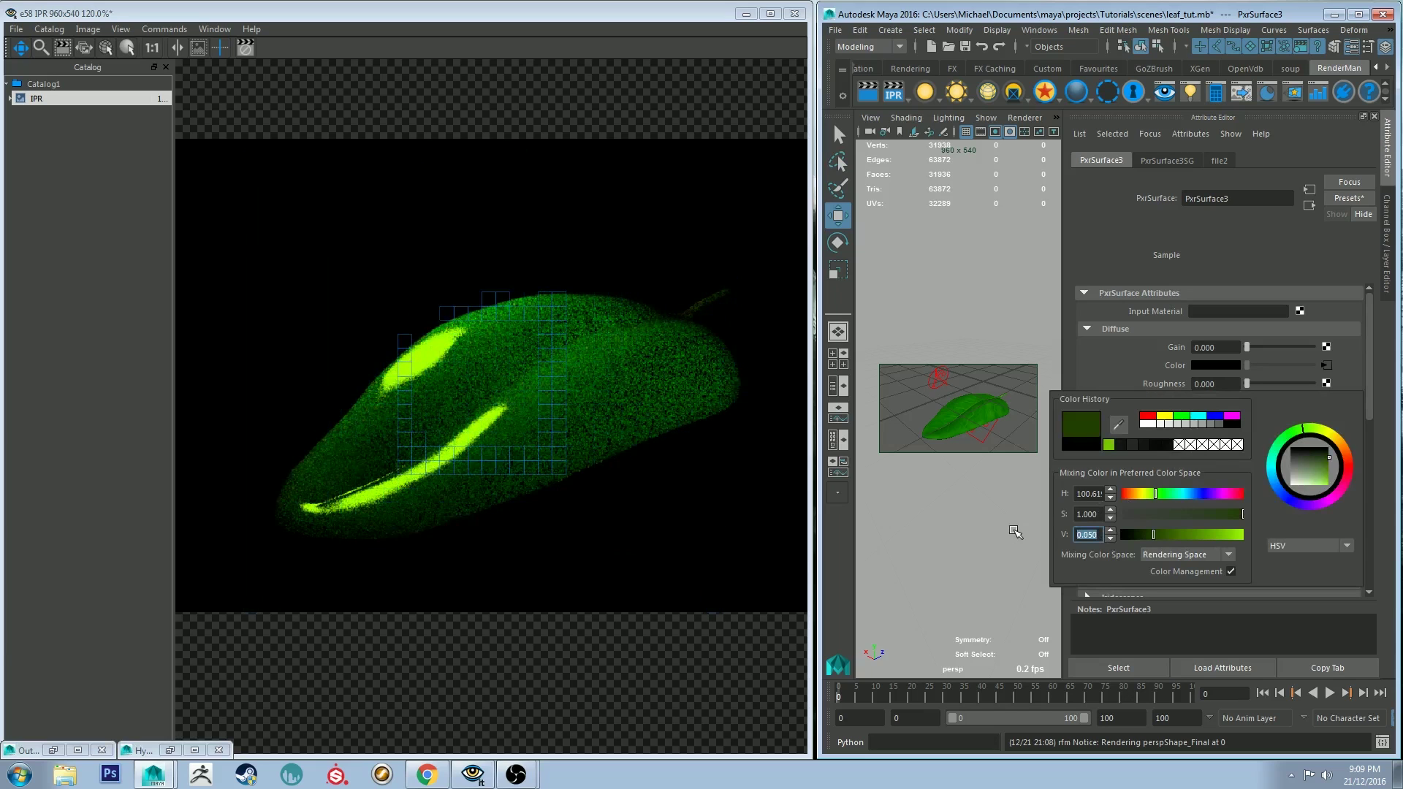
type(".00")
key("Return")
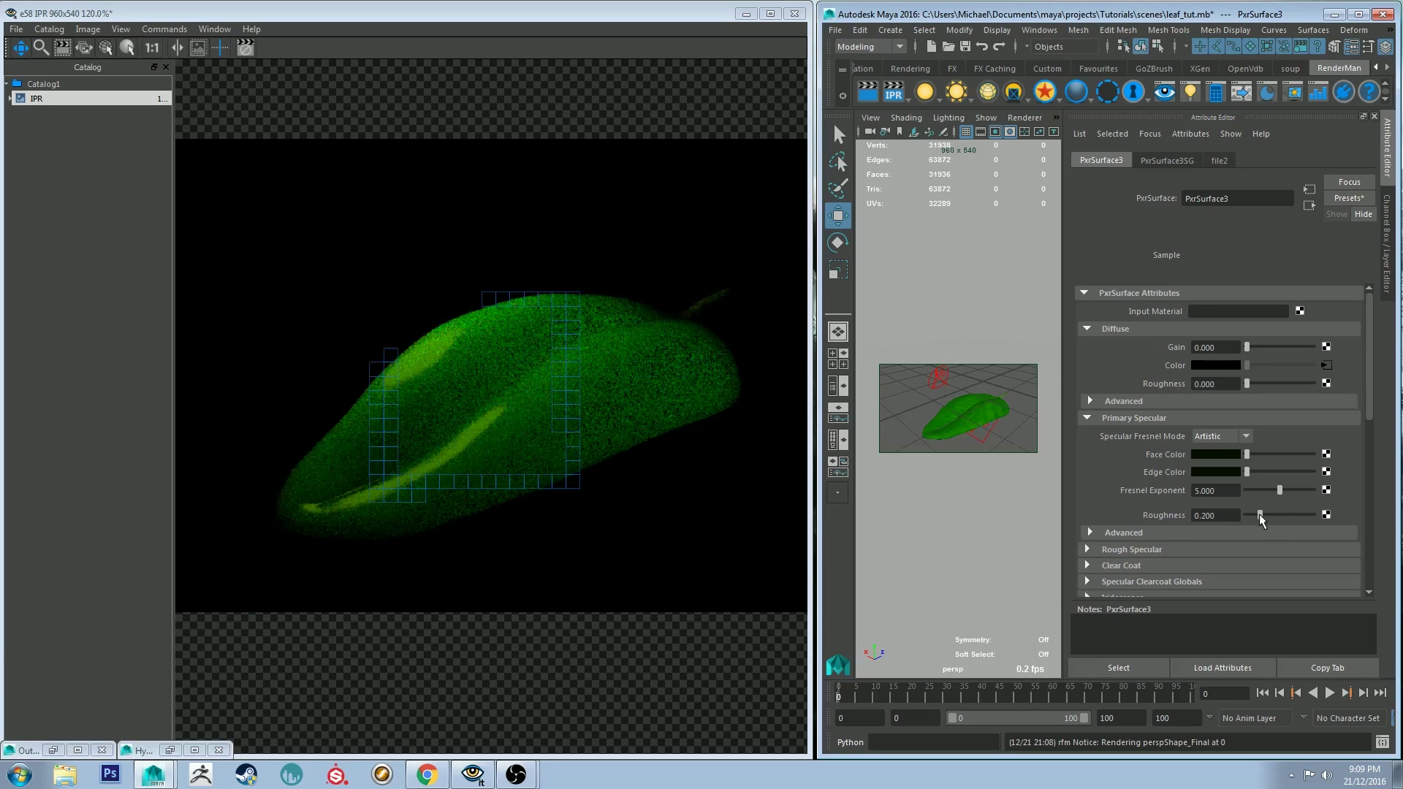
- Set the Primary Specular Roughness to 0.6
left_click_drag(1265, 521, 1277, 521)
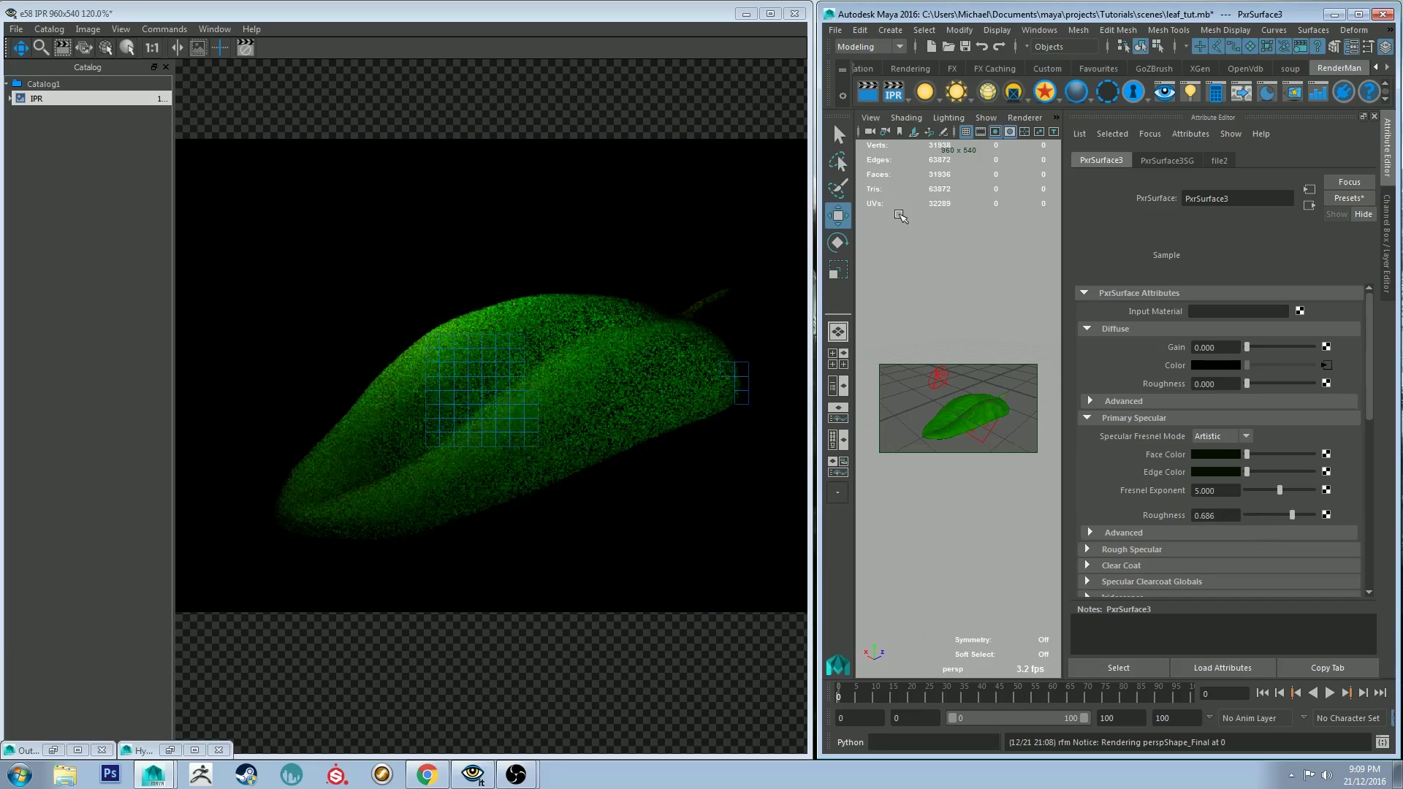
double_click(1225, 514)
type(".6")
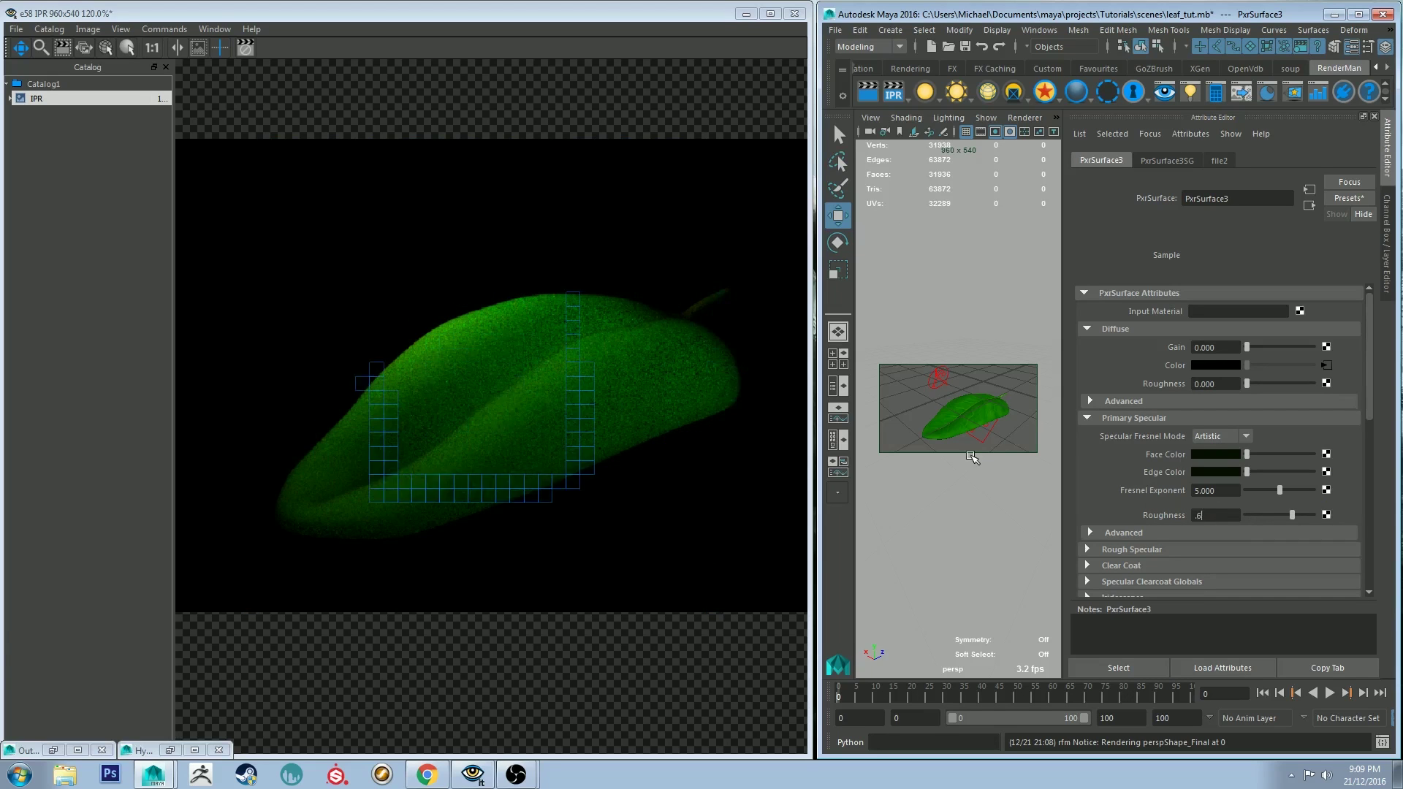
key("Return")
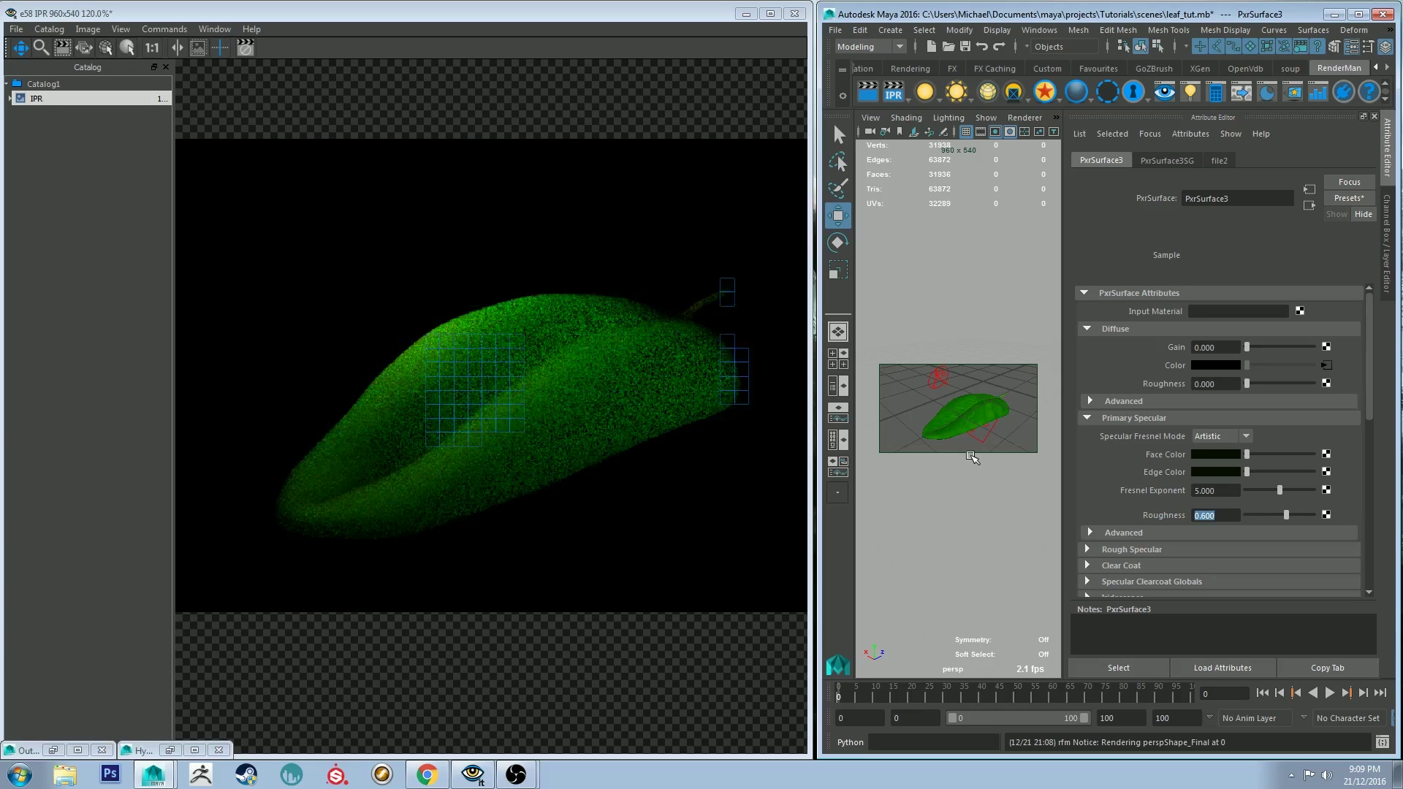
- Try darker Single Scatter colours, ending back at white
scroll(1184, 385, "down", 5)
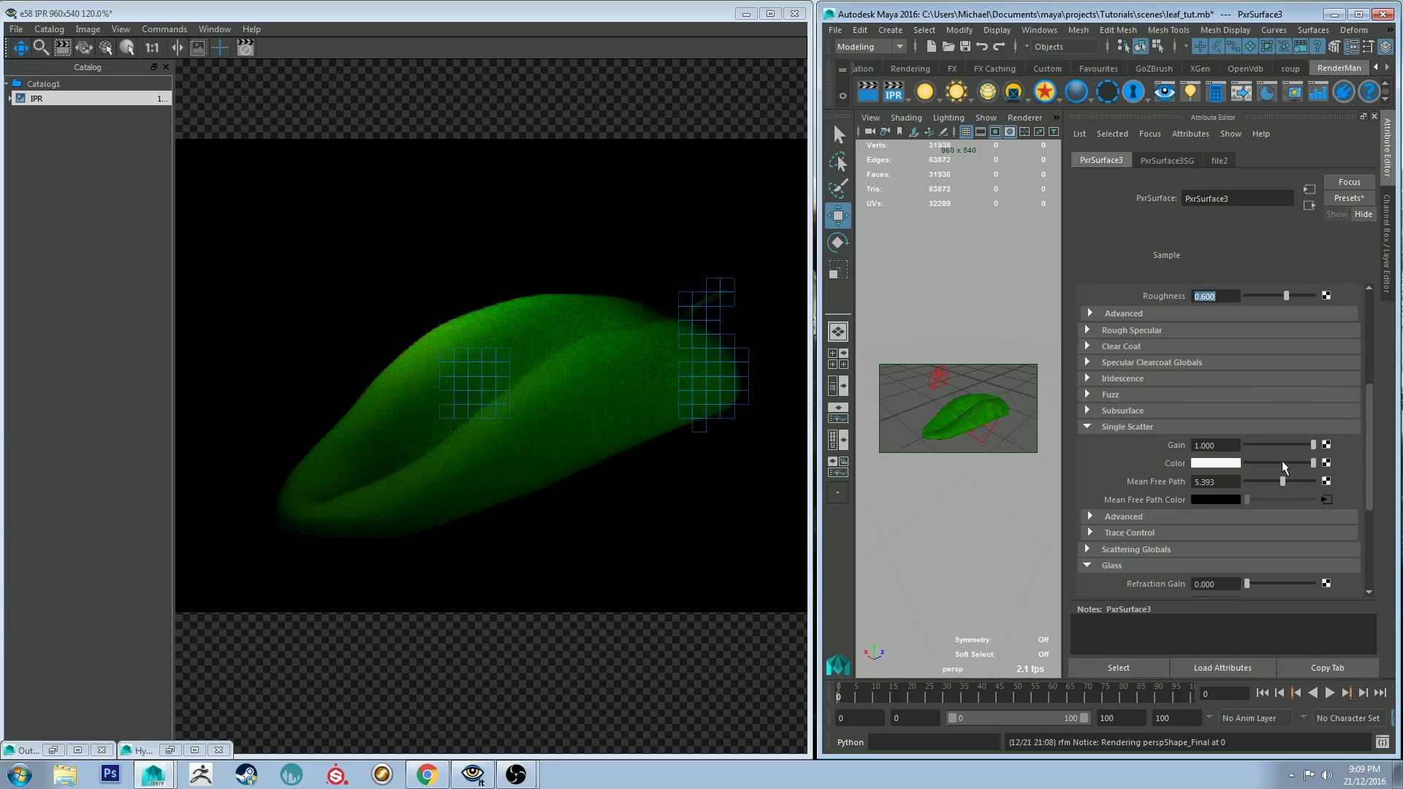
mouse_move(1281, 462)
left_mouse_down()
mouse_move(1243, 461)
mouse_move(1272, 463)
left_mouse_up()
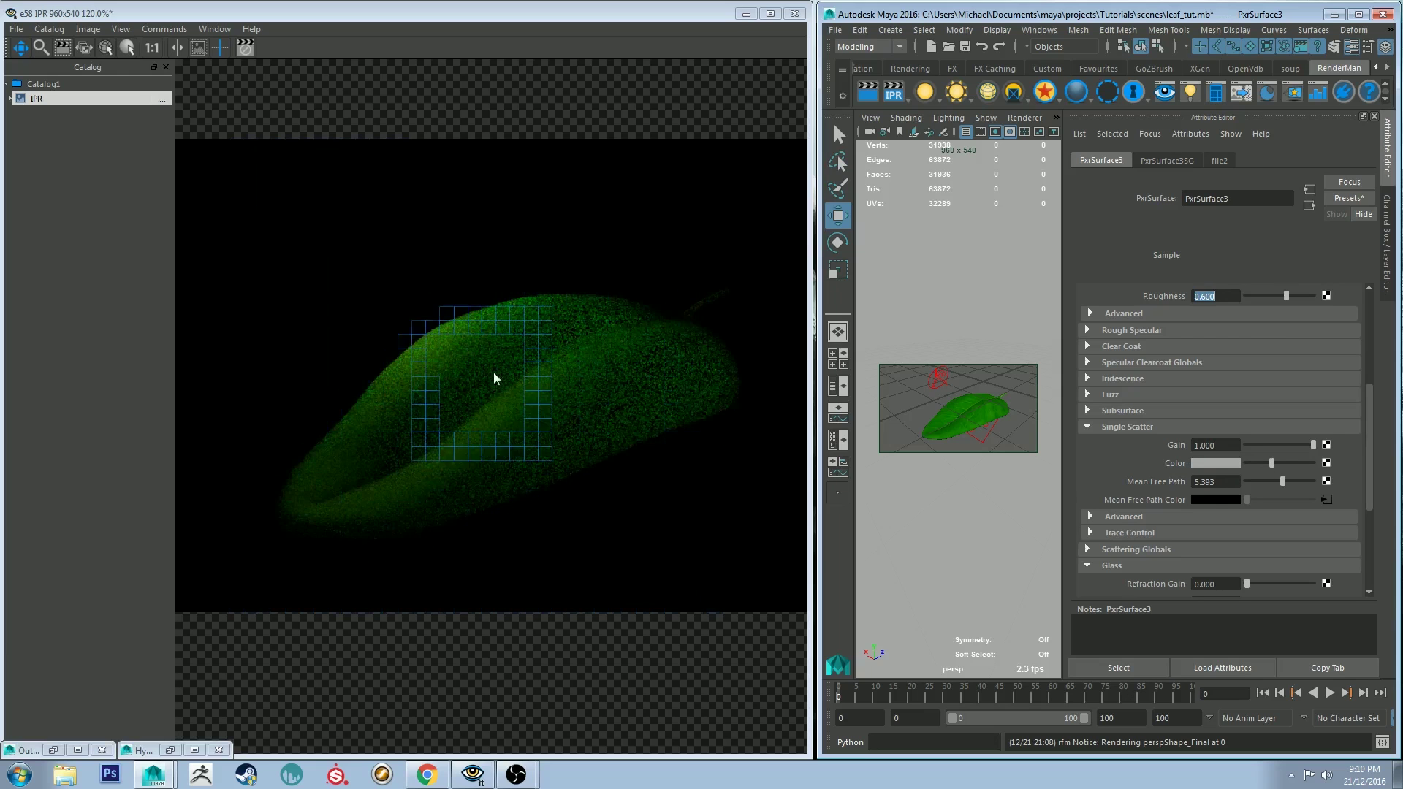
left_click_drag(1273, 460, 1094, 468)
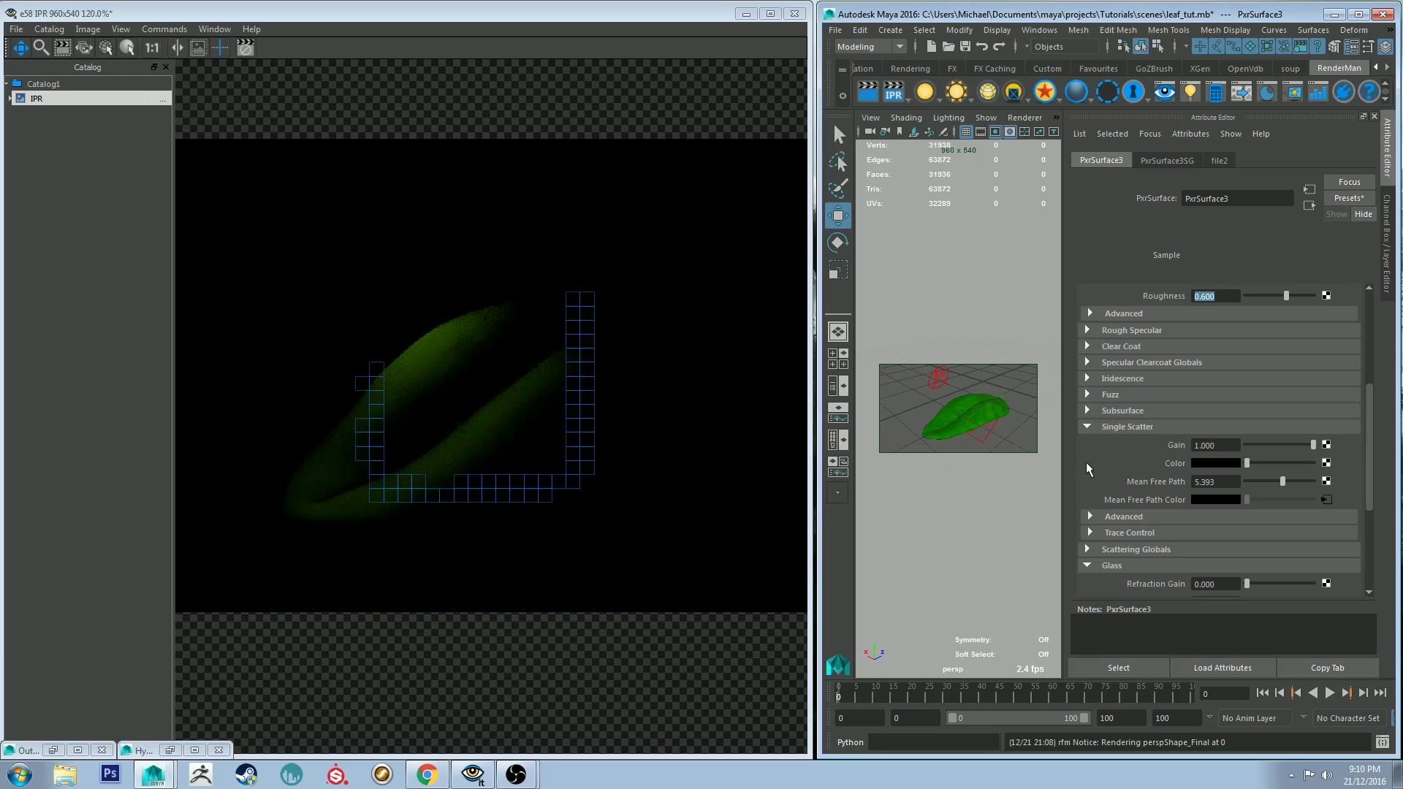
left_click(1293, 462)
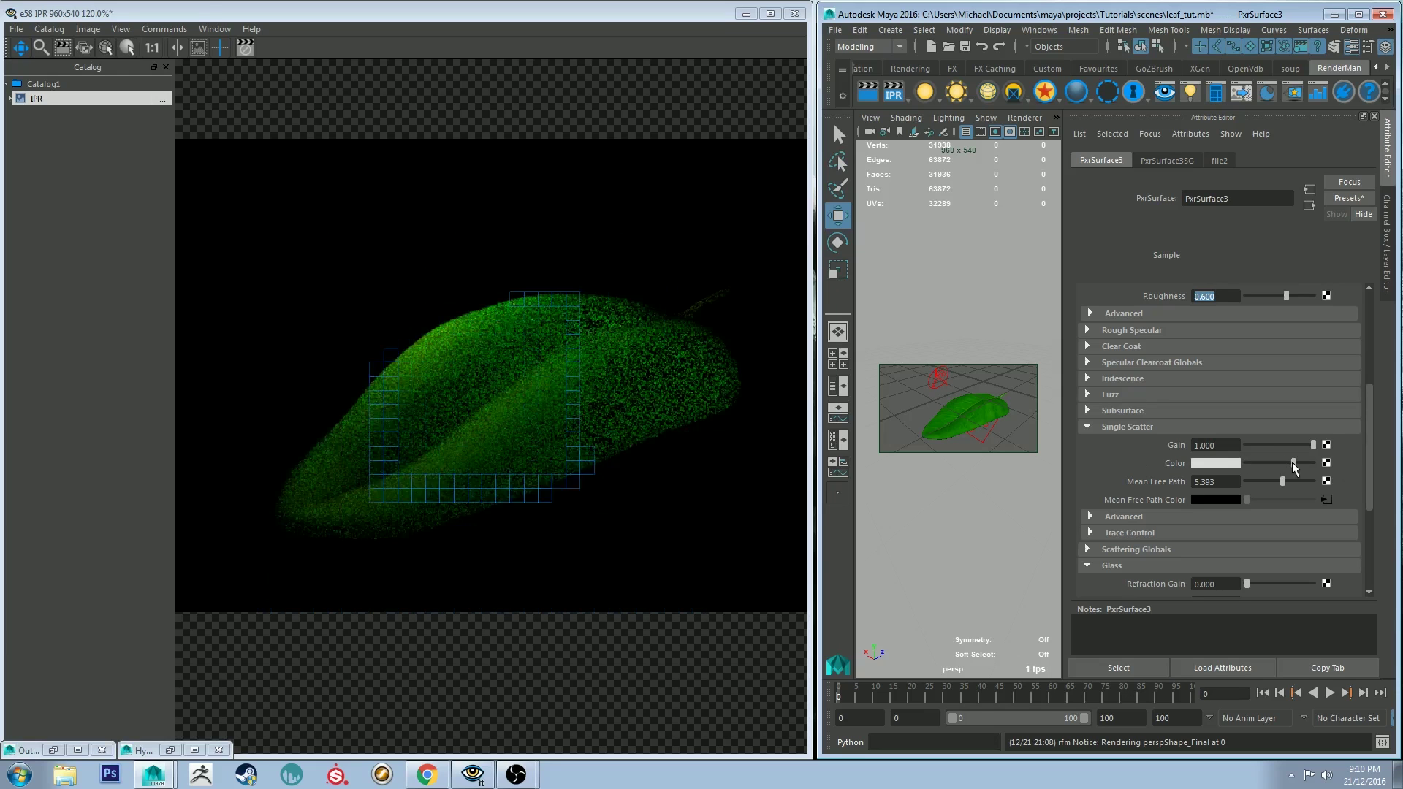
left_click_drag(1292, 462, 1316, 463)
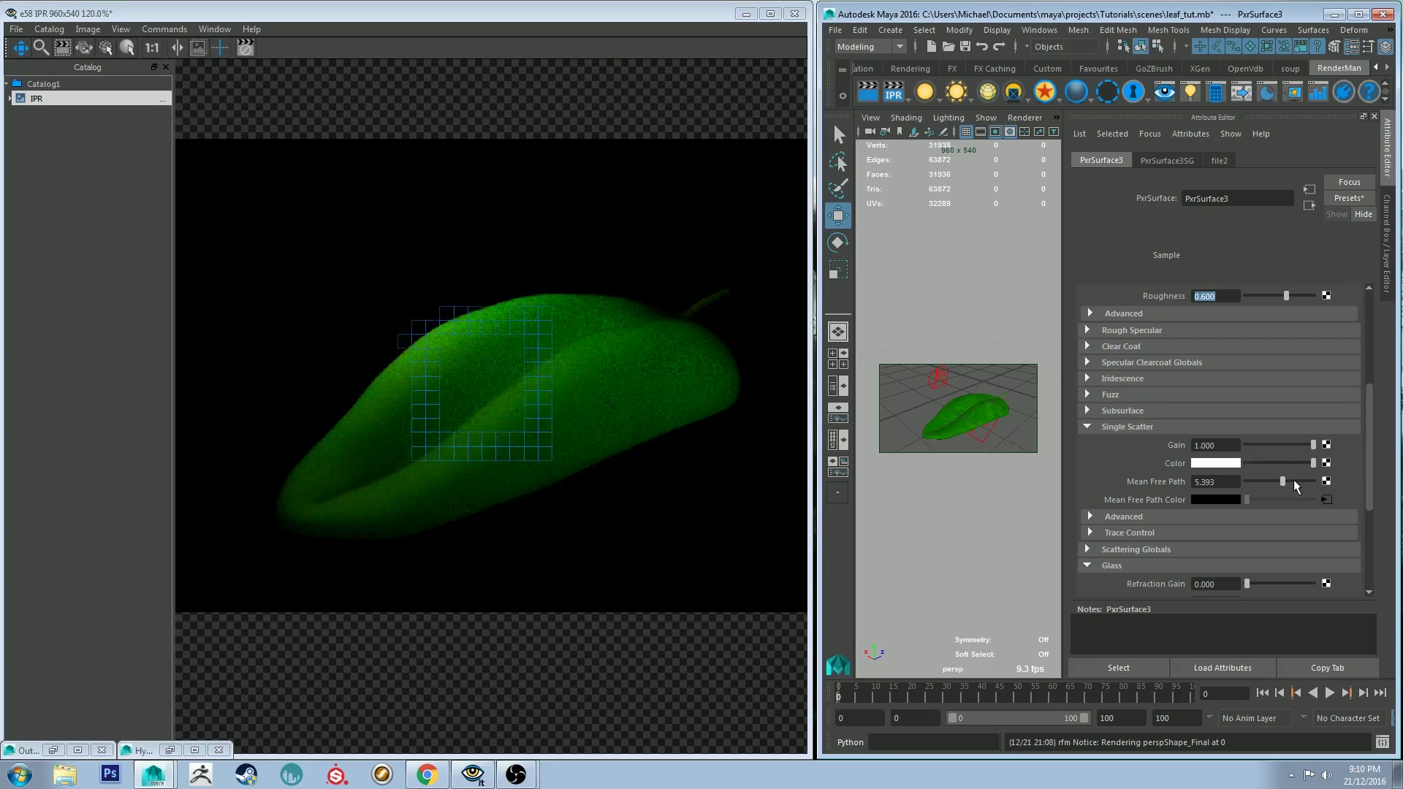
- Set the Single Scatter Mean Free Path to 4
left_click_drag(1297, 481, 1339, 479)
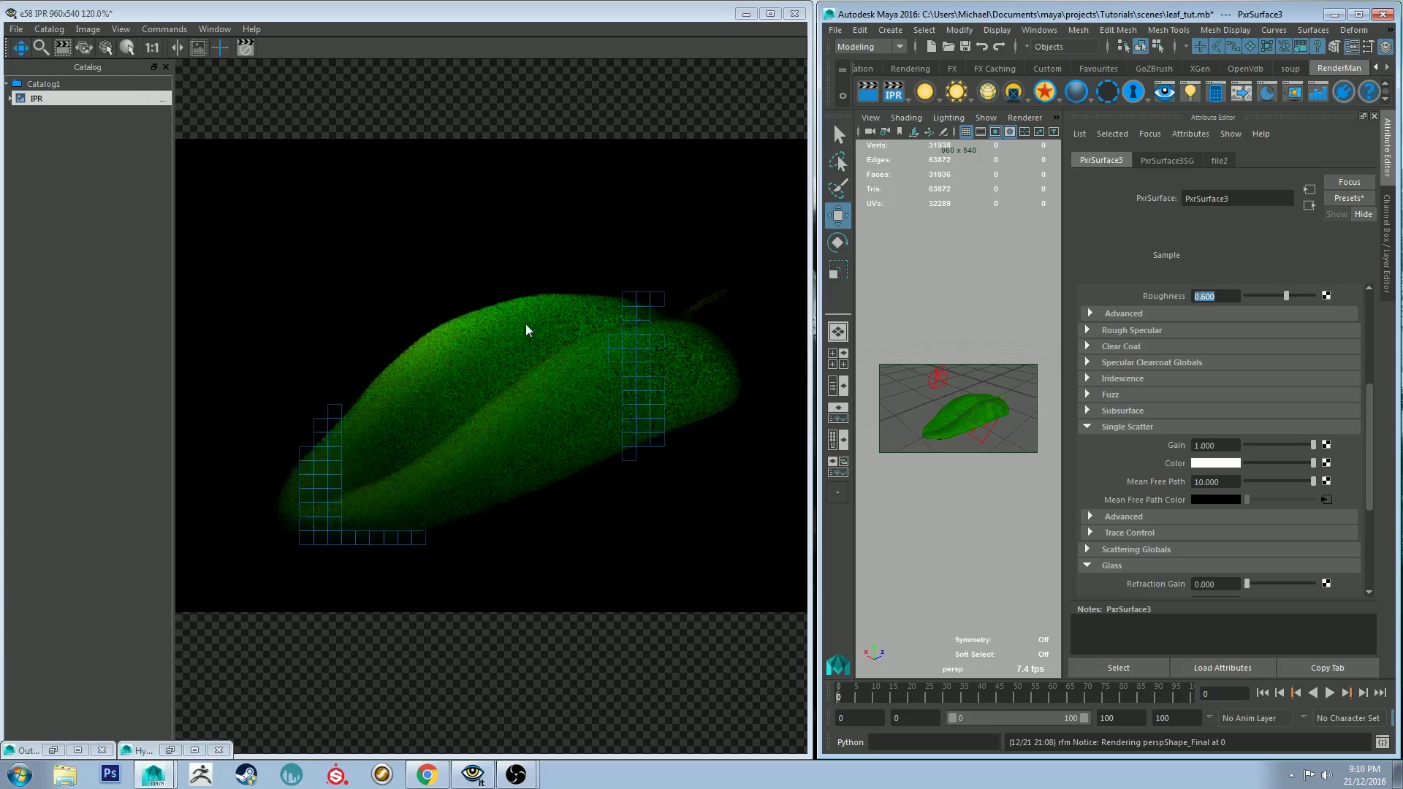
mouse_move(1273, 483)
left_mouse_down()
mouse_move(1256, 477)
mouse_move(1271, 477)
left_mouse_up()
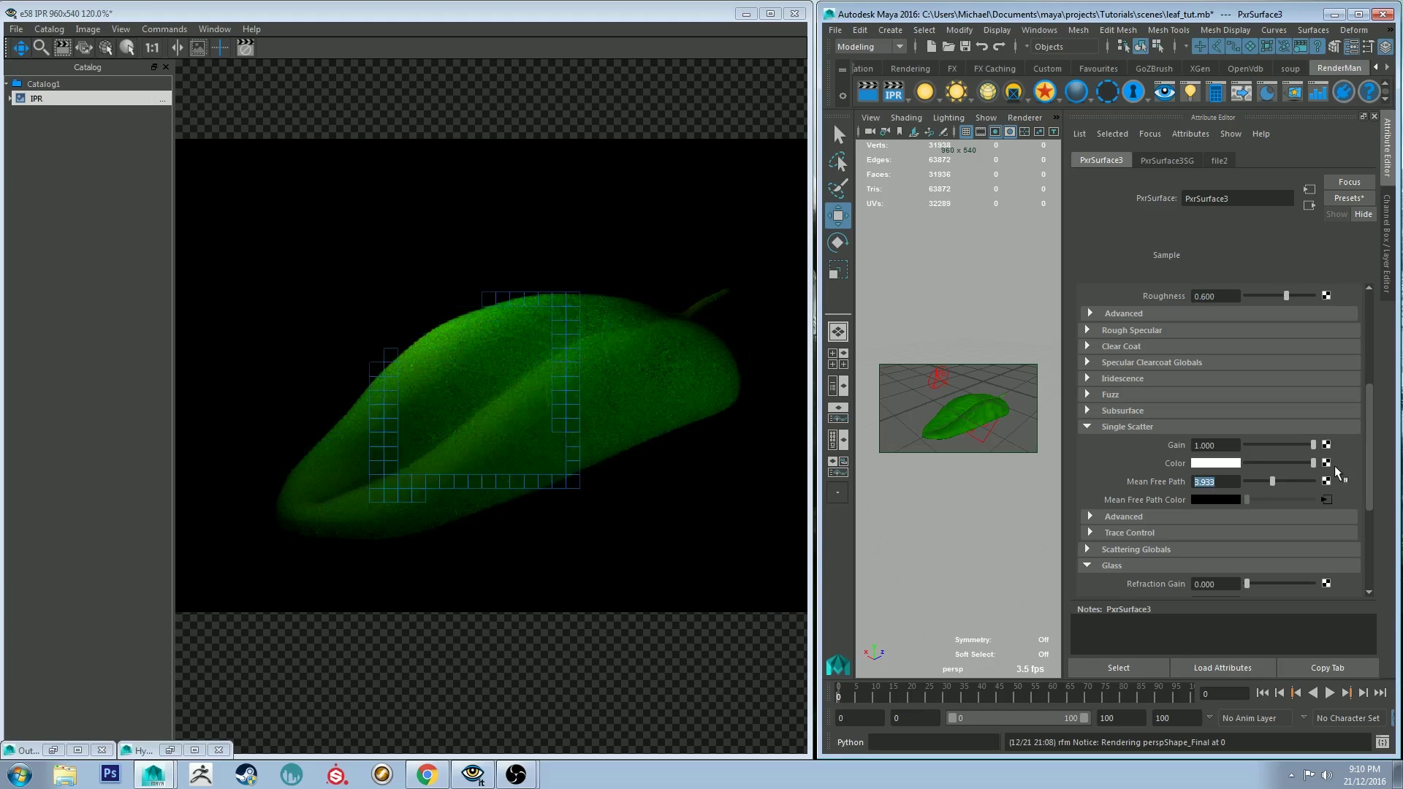
type("4")
key("Return")
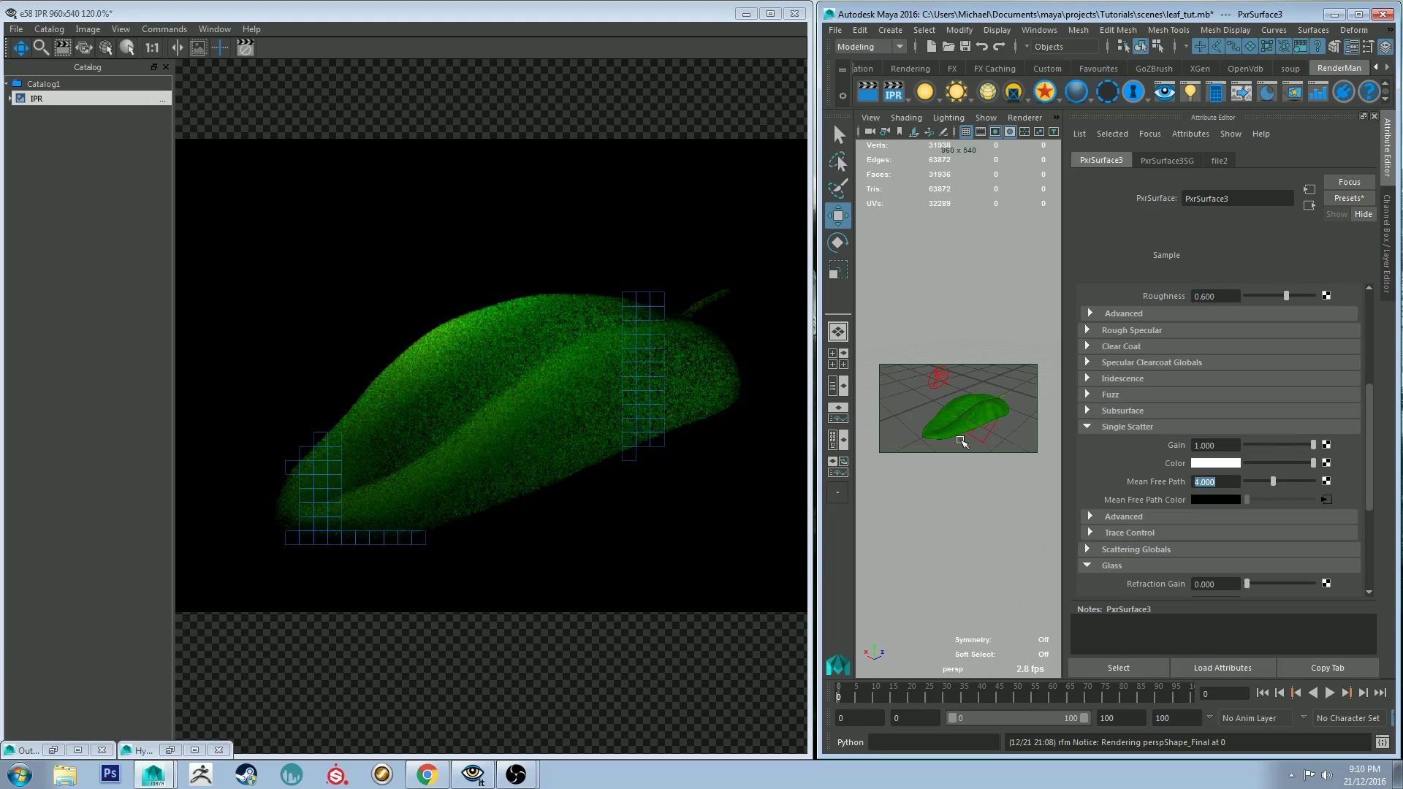
- Set the PxrRectLightShape1 Intensity to 10
left_click(987, 442)
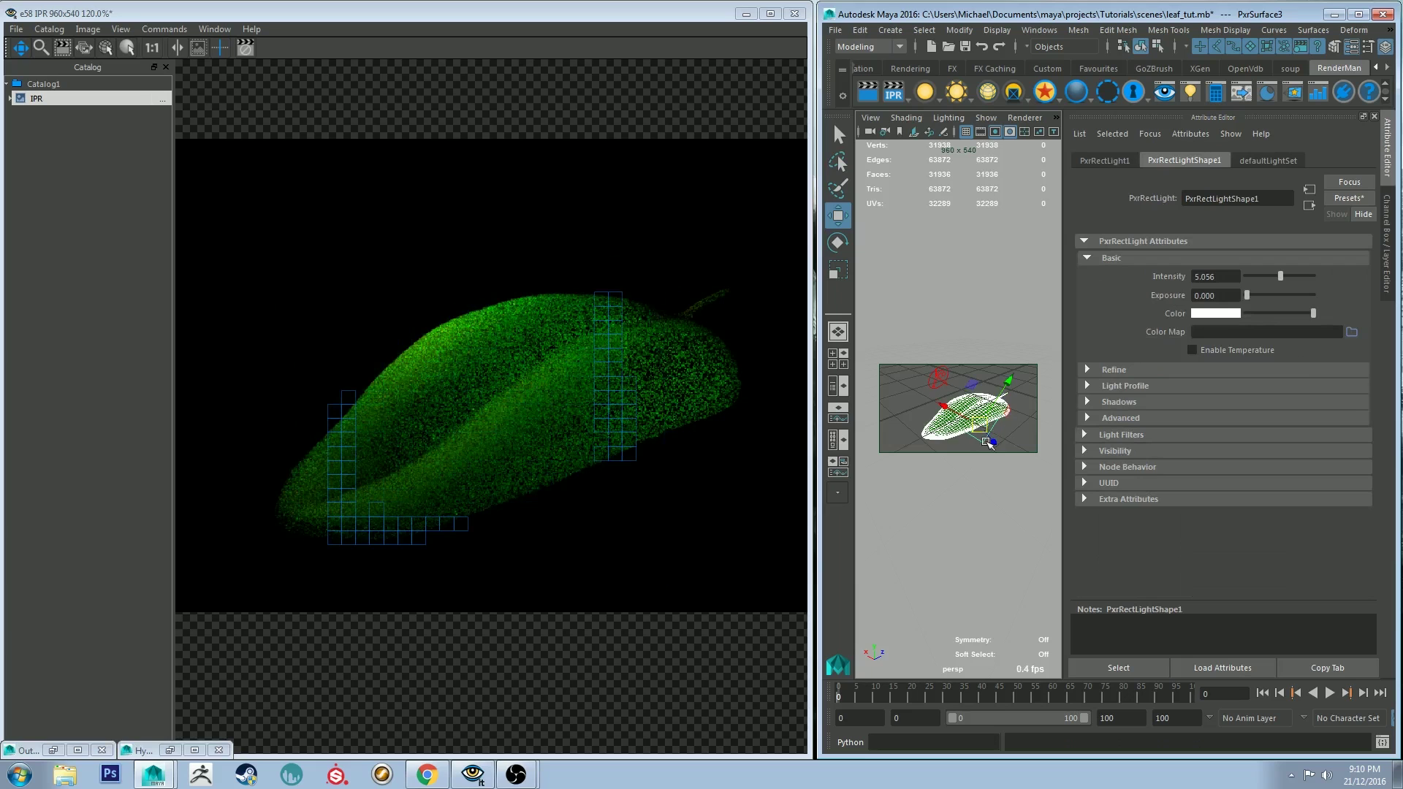
double_click(1215, 276)
type("10")
key("Return")
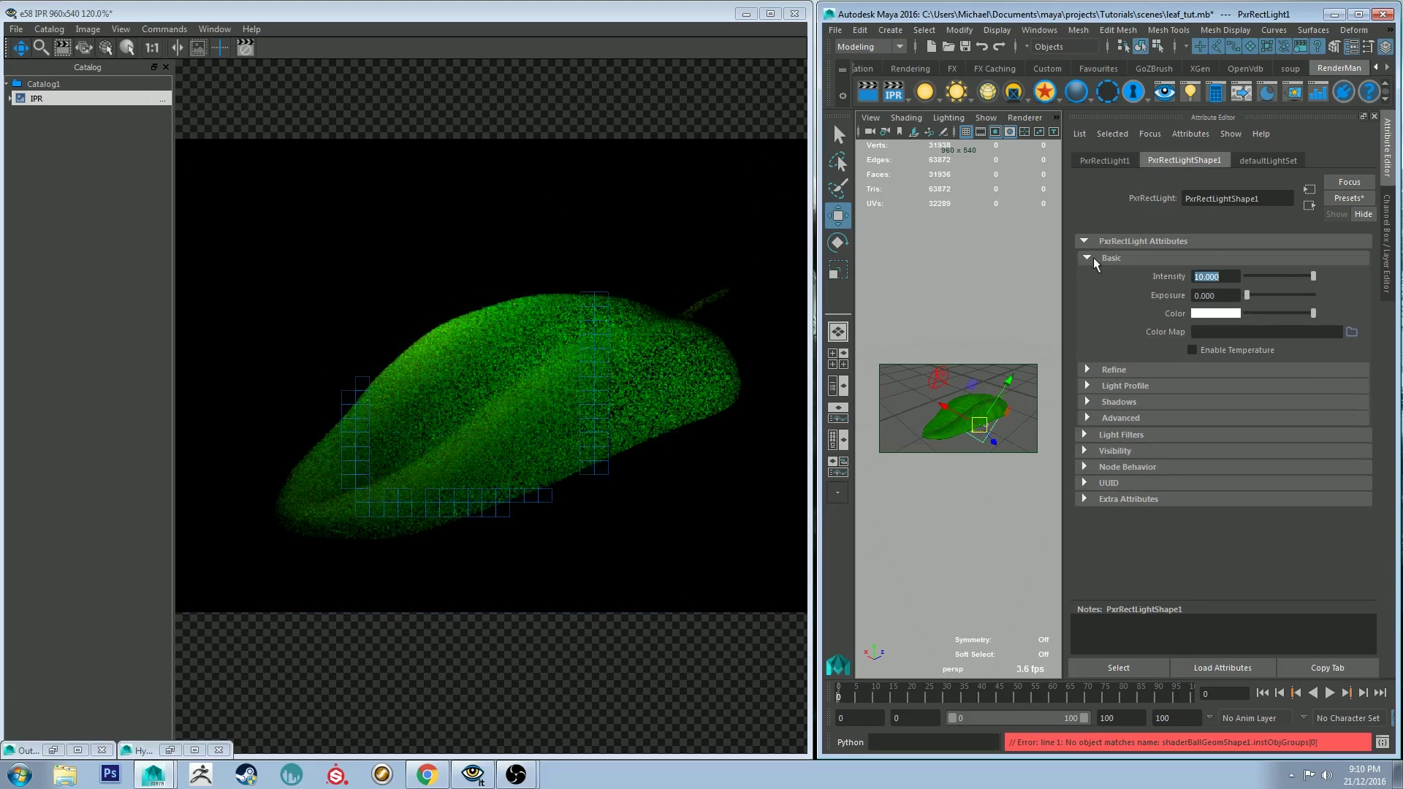
- Select the leaf and show its PxrSurface3 material settings
left_click(963, 418)
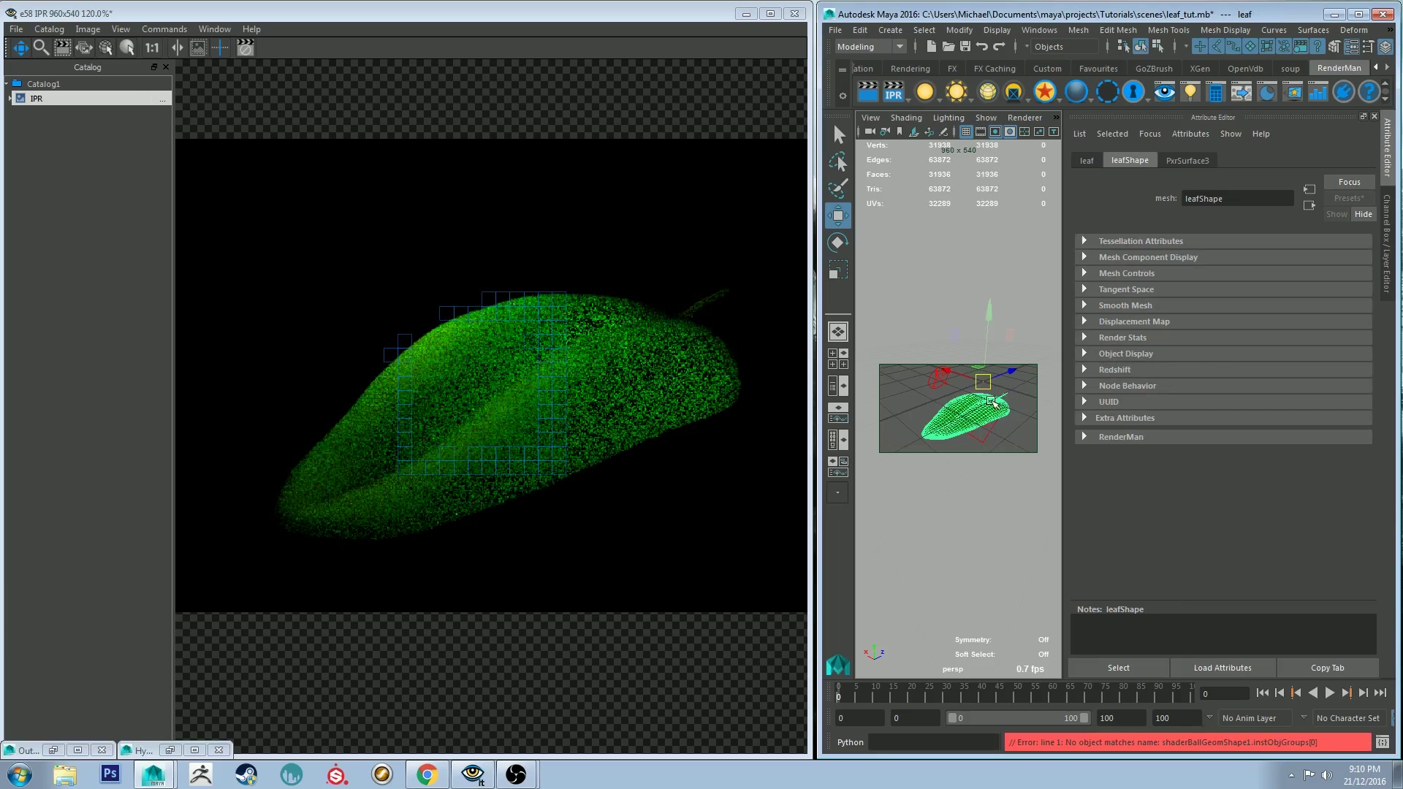
left_click(1187, 160)
scroll(1163, 439, "down", 3)
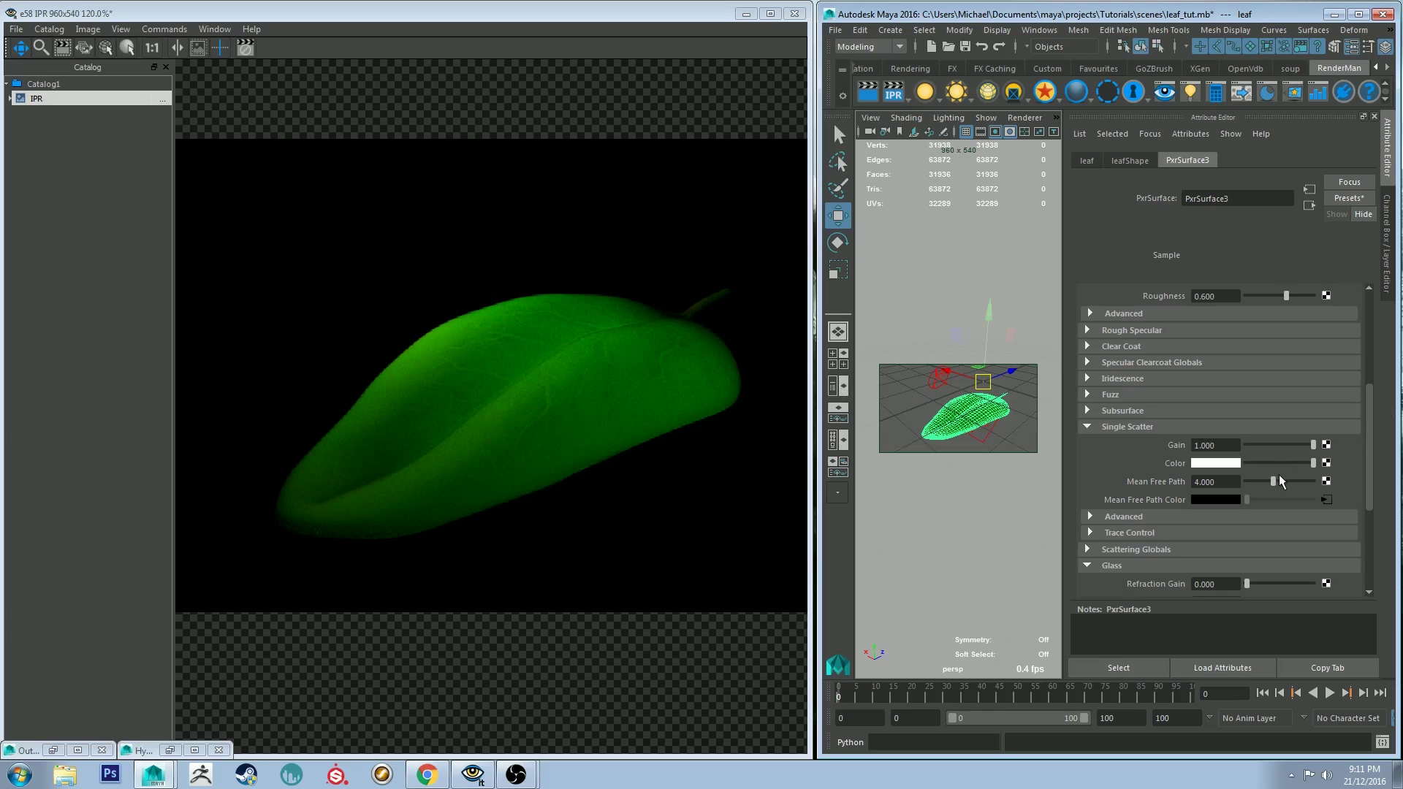
- Raise the leaf material's Diffuse Gain to 0.652
scroll(1279, 424, "up", 5)
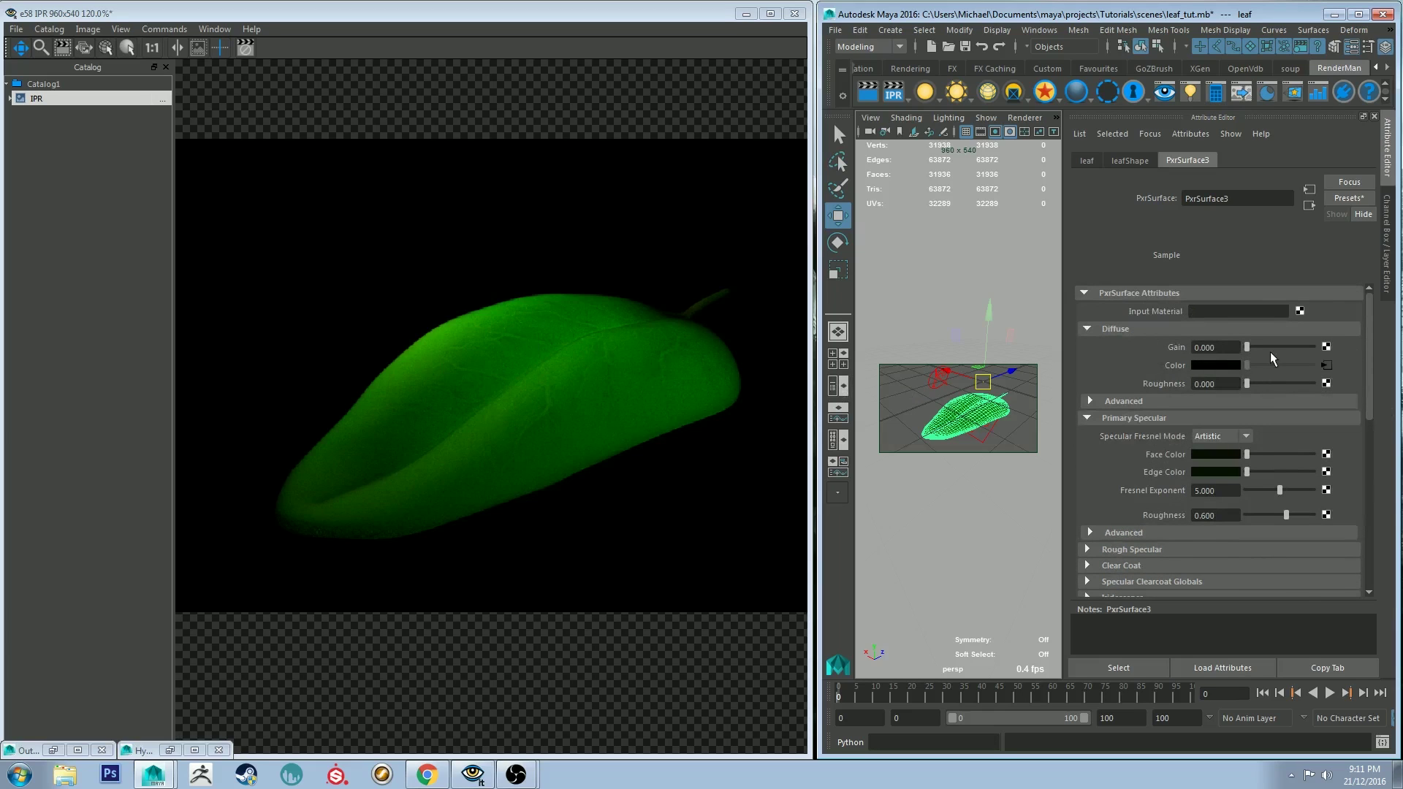
left_click_drag(1247, 346, 1316, 384)
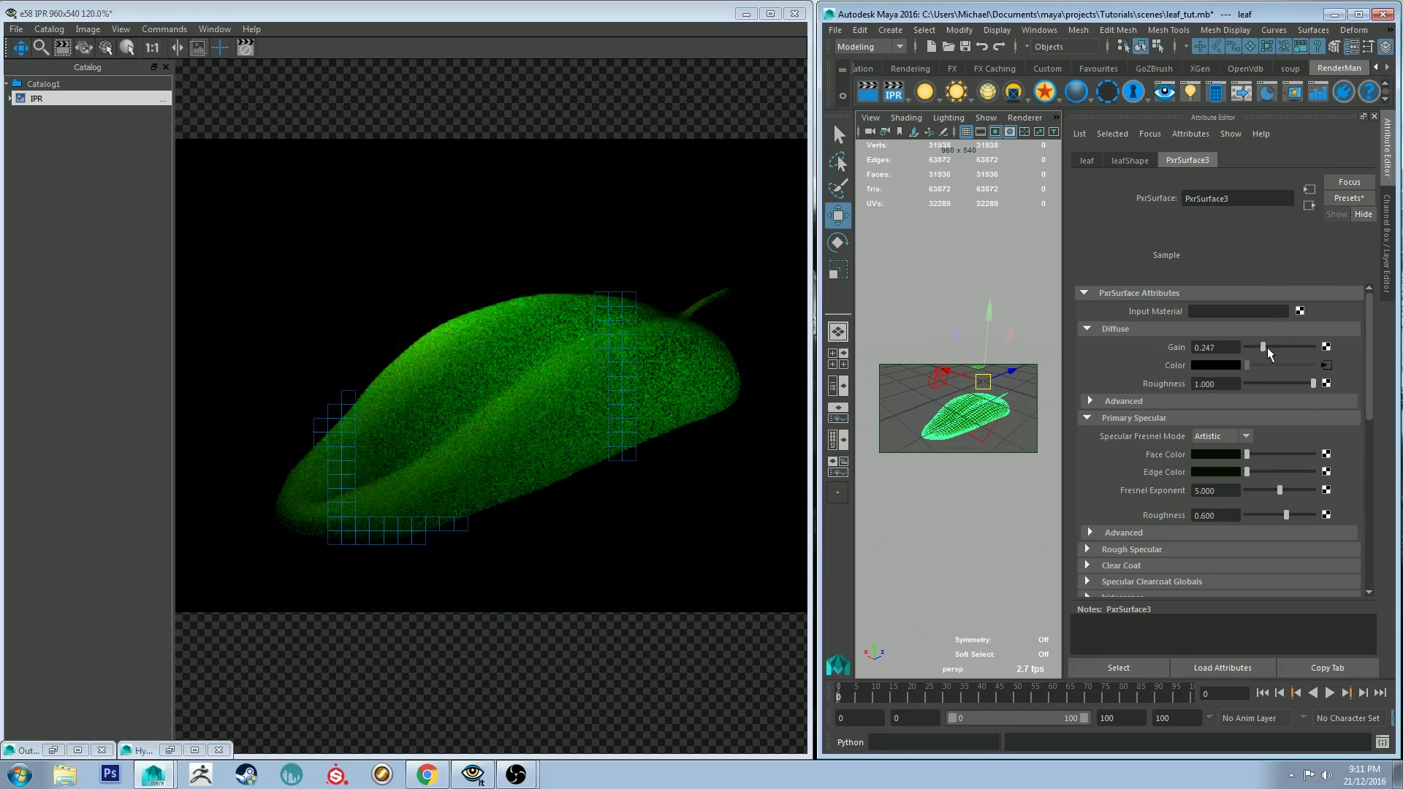
left_click_drag(1269, 347, 1278, 347)
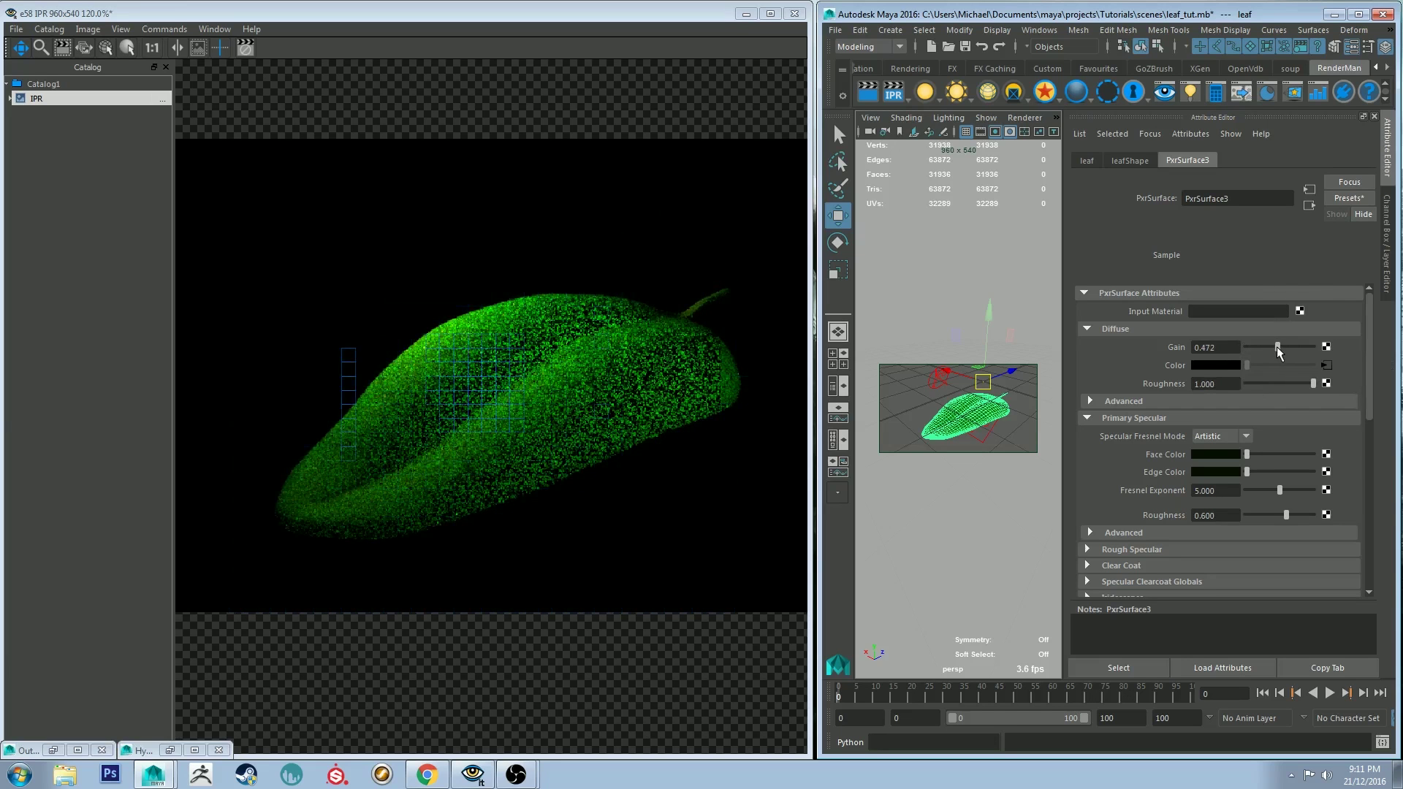
left_click_drag(1035, 185, 1016, 205, "alt")
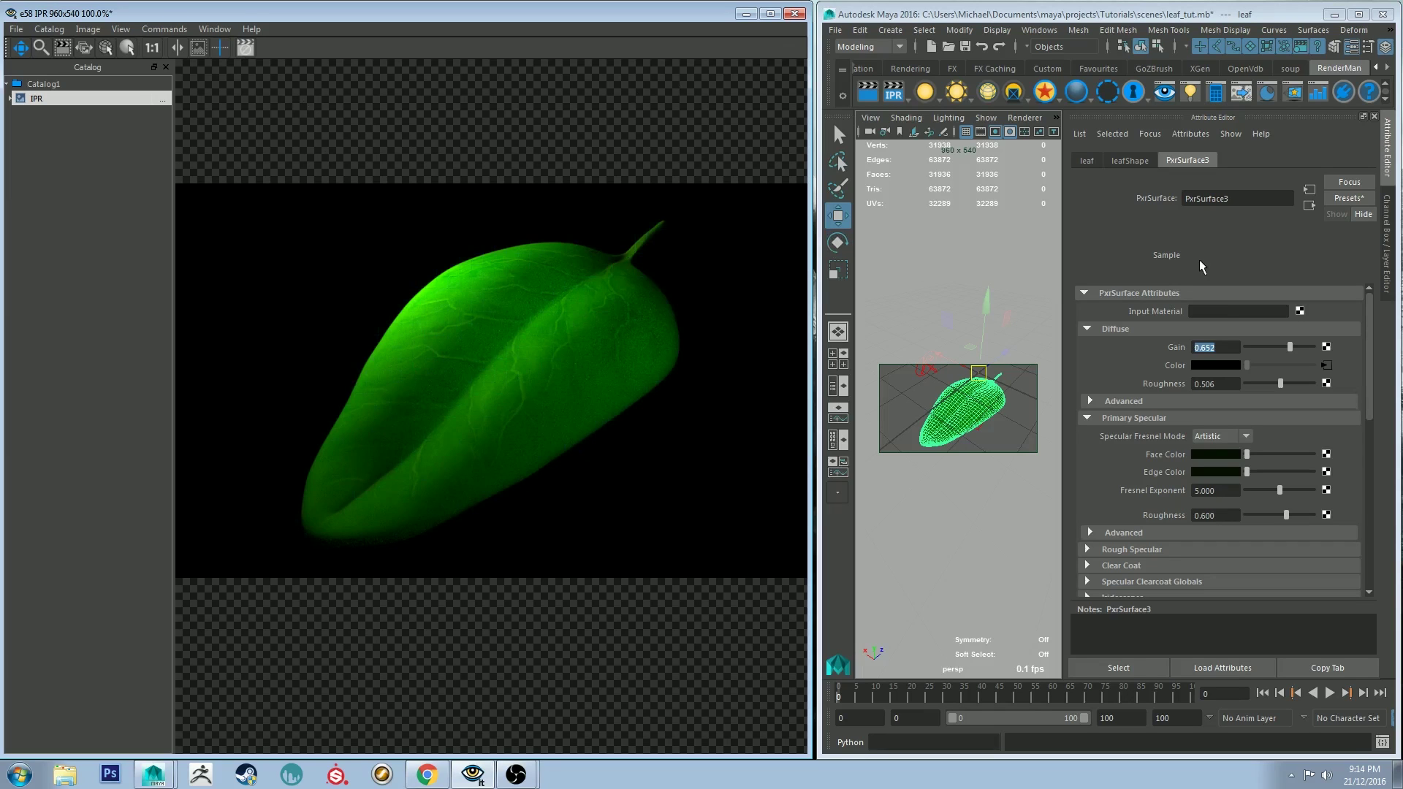
left_click(1231, 348)
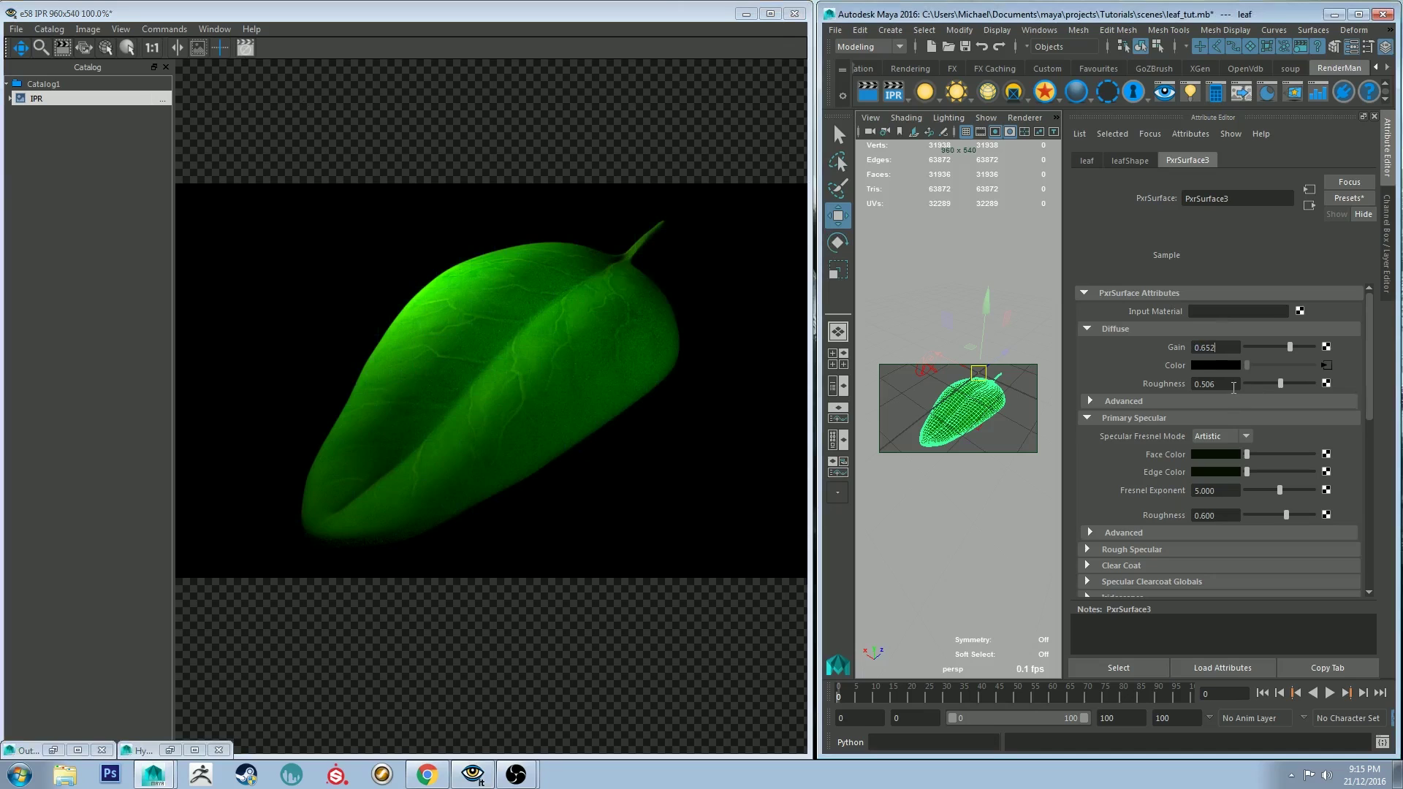
- Set the Single Scatter Mean Free Path to 3.3 and adjust its gain and colour fields
scroll(1134, 292, "down", 5)
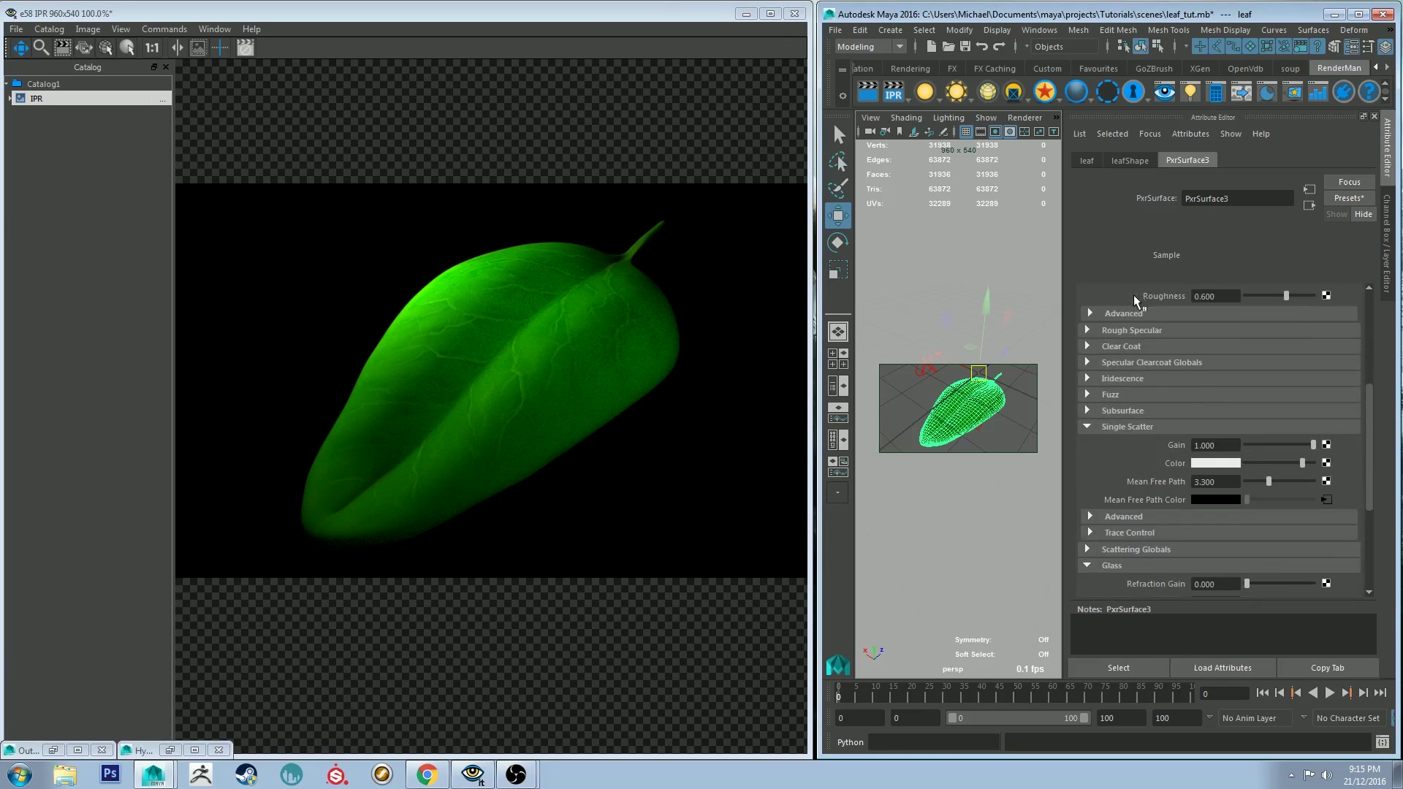
double_click(1231, 482)
left_click(1193, 446)
left_click(1229, 461)
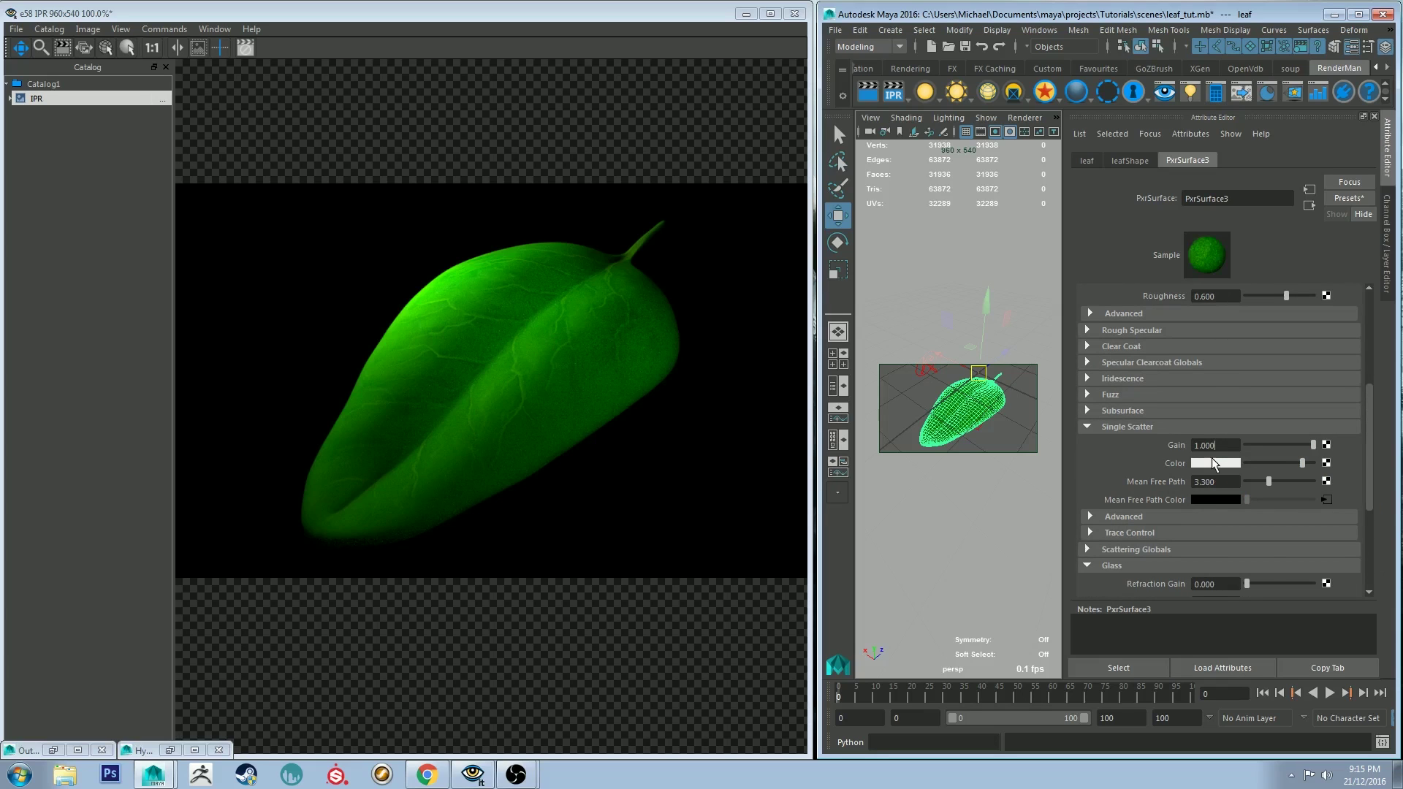
- Tint the leaf's Single Scatter Color a saturated yellow-green, hue about 98
left_click(1214, 461)
left_click_drag(1317, 434, 1344, 498)
left_click_drag(1317, 435, 1313, 433)
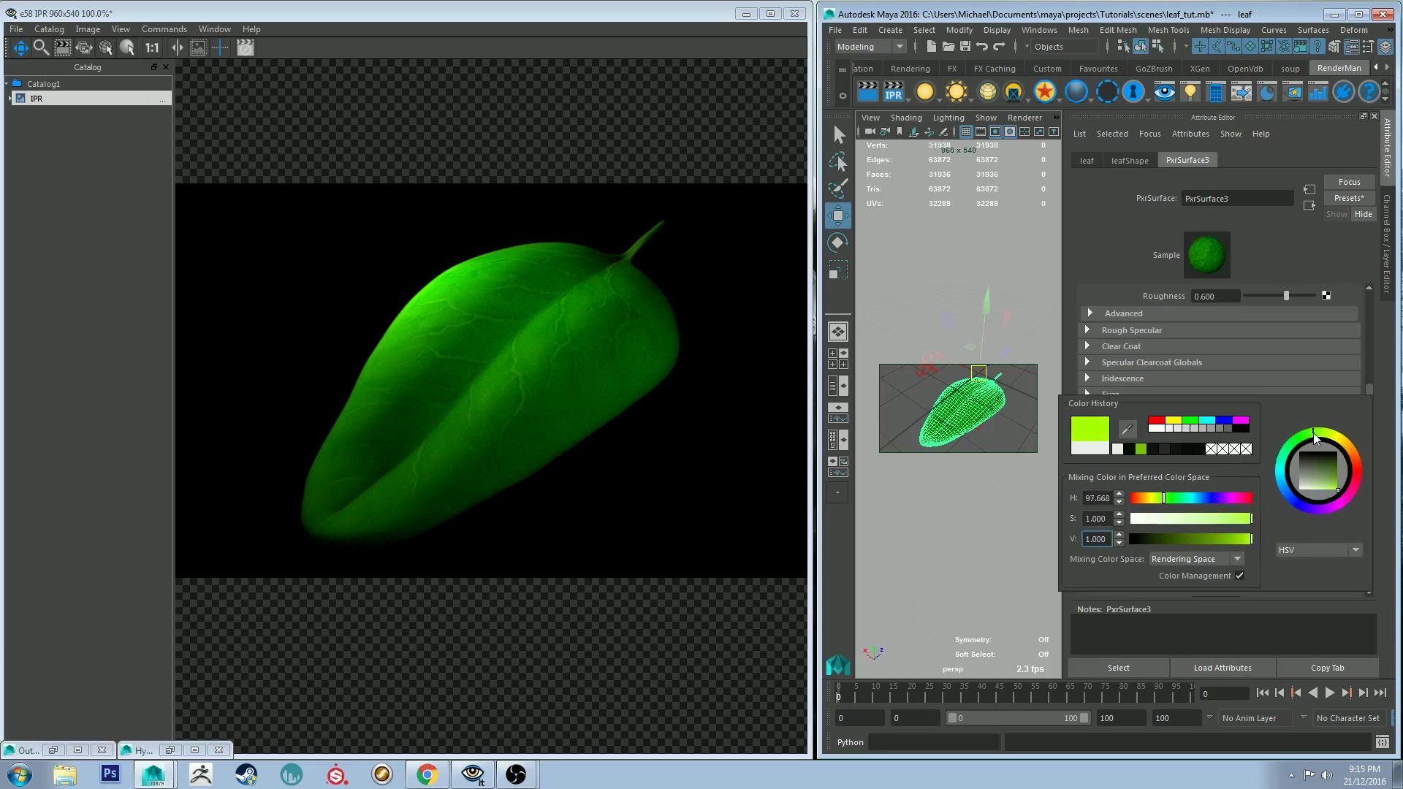
- Start a fresh IPR render of the leaf and compare it with the earlier render
left_click(893, 93)
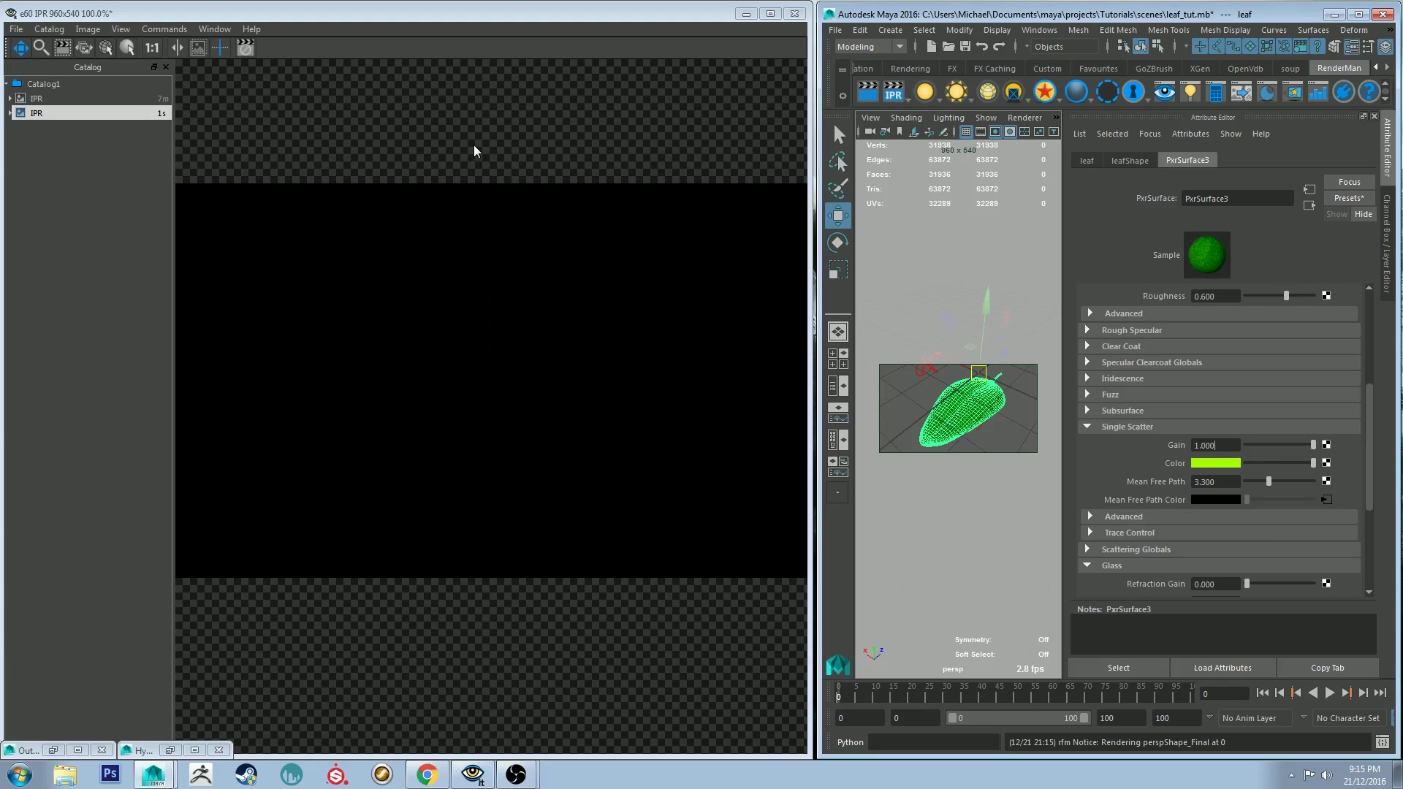
left_click(56, 100)
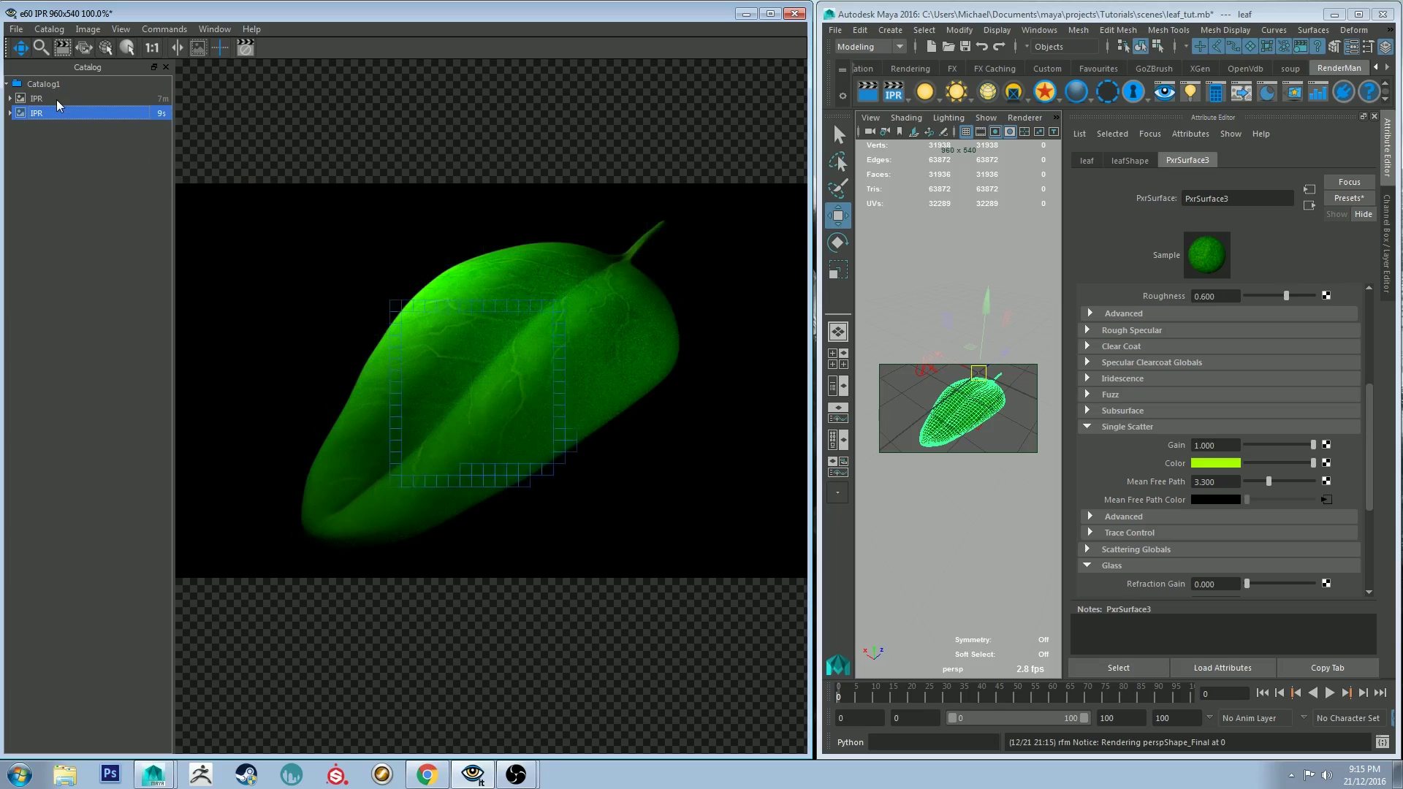
left_click(60, 114)
left_click(61, 104)
left_click(64, 112)
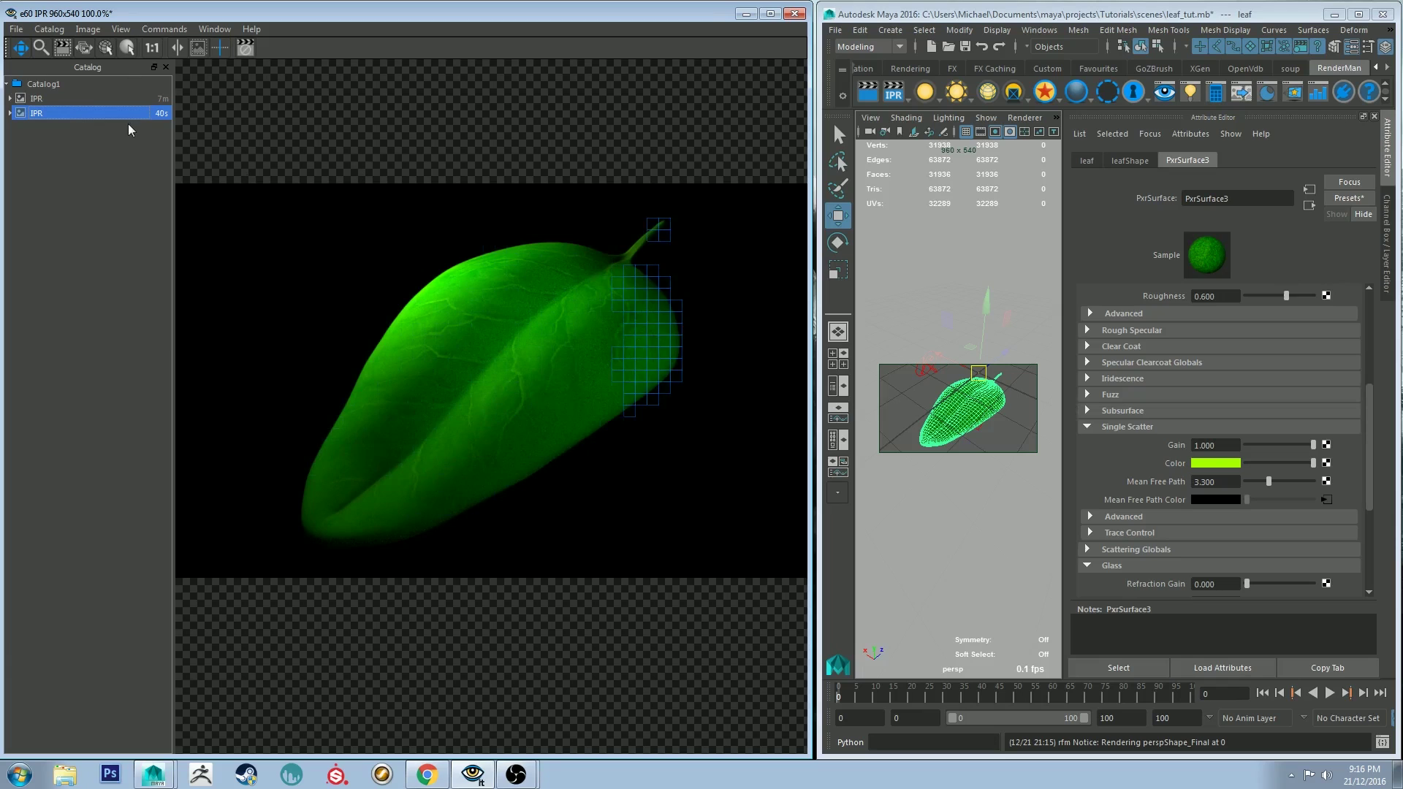
left_click(62, 98)
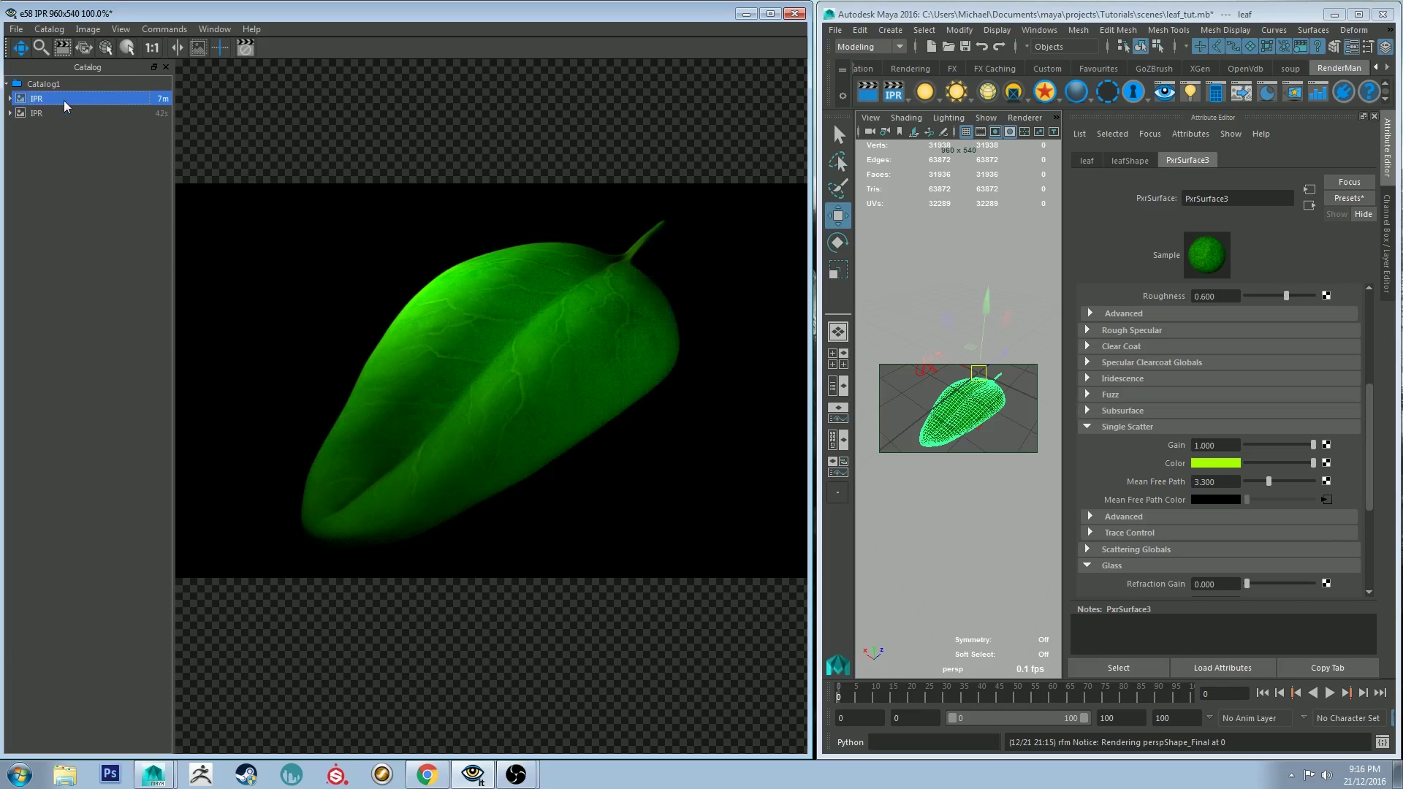
left_click(67, 112)
left_click(69, 104)
left_click(71, 112)
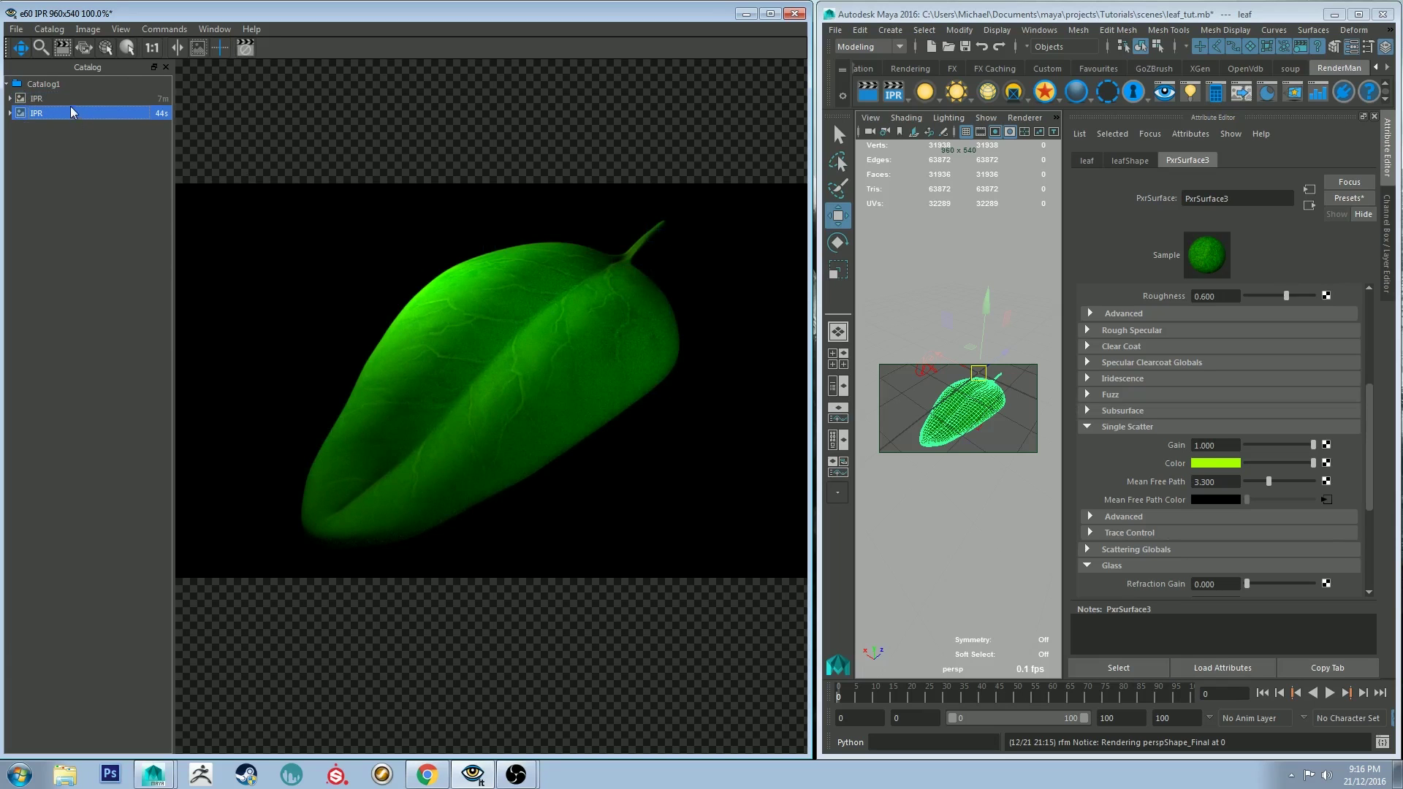
left_click(69, 99)
left_click(69, 116)
left_click(83, 96)
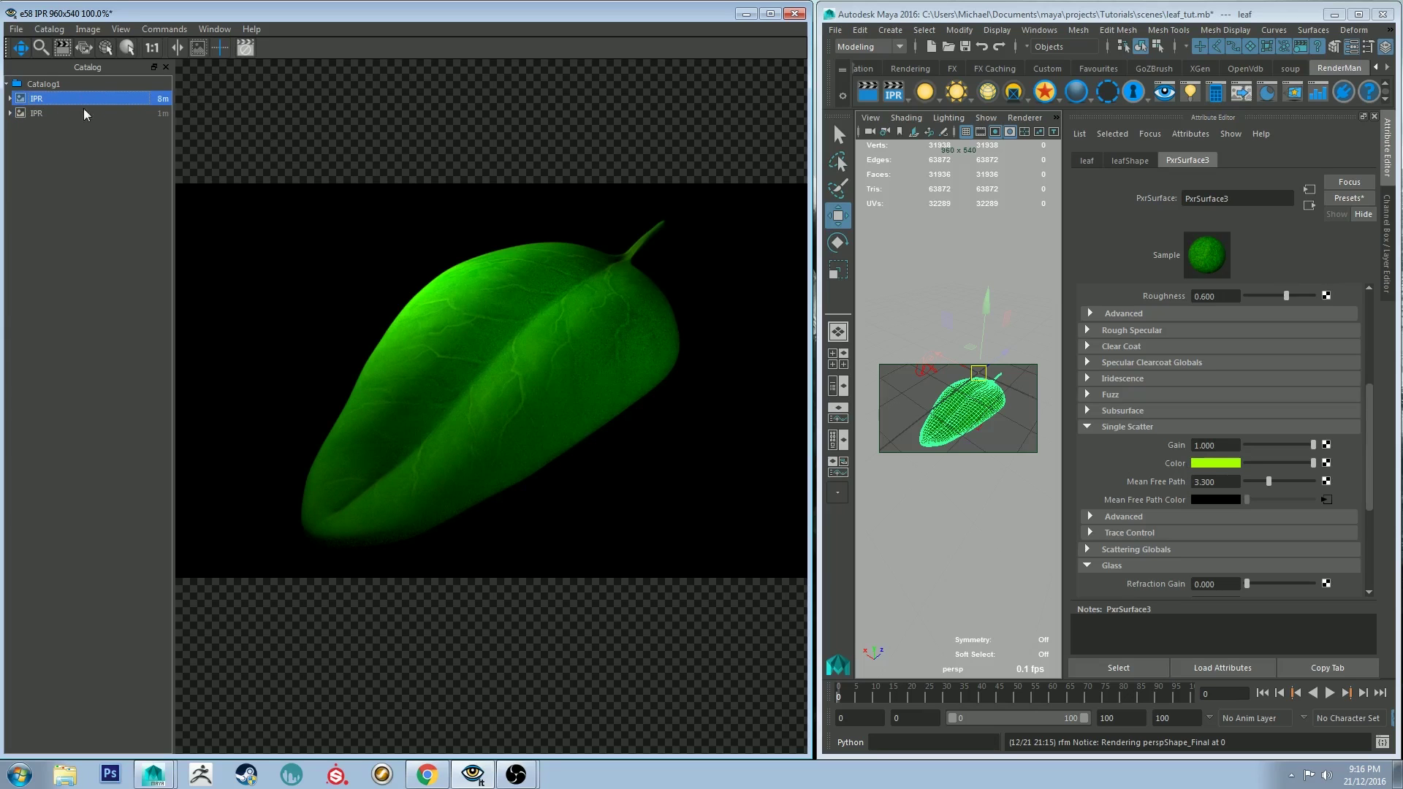
left_click(83, 109)
left_click(87, 99)
left_click(86, 113)
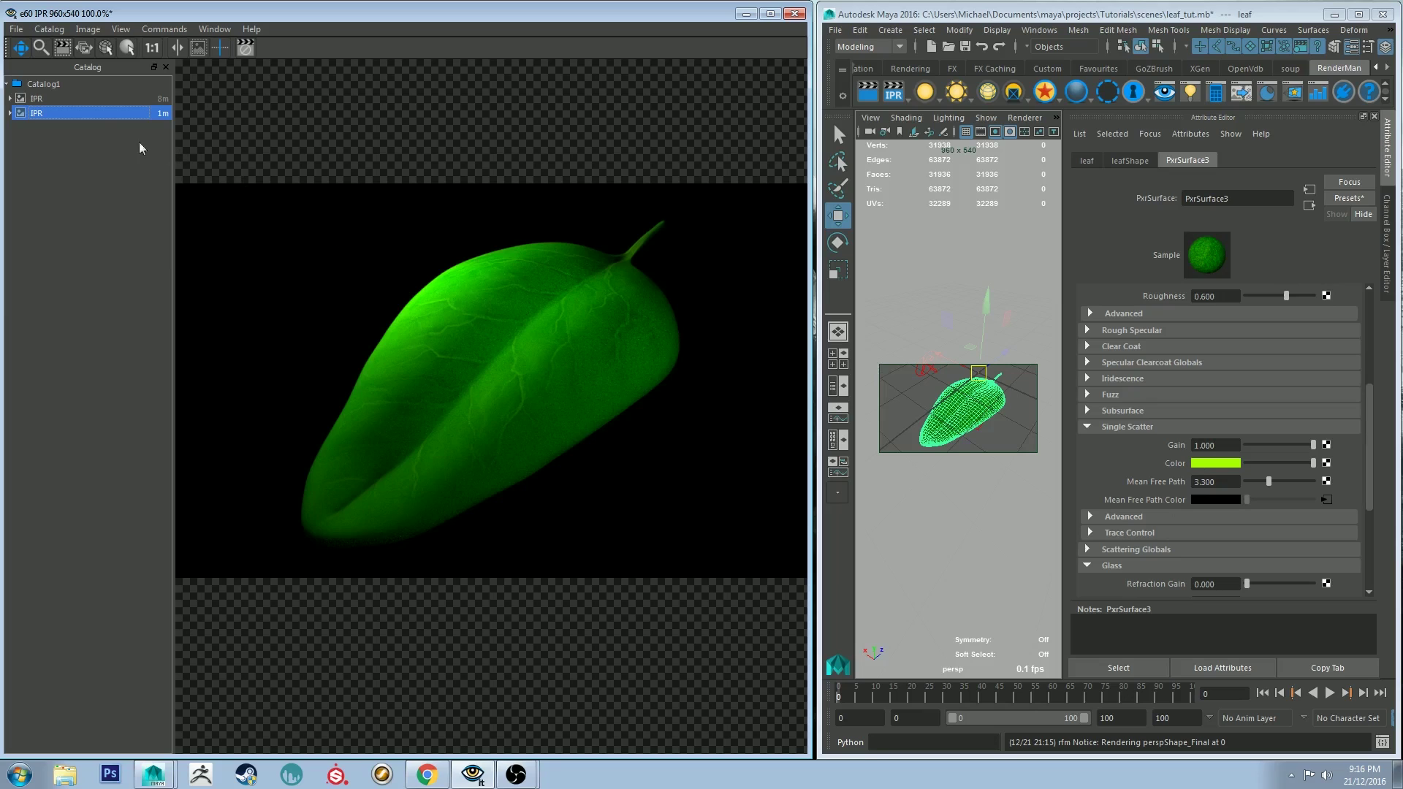
mouse_move(97, 97)
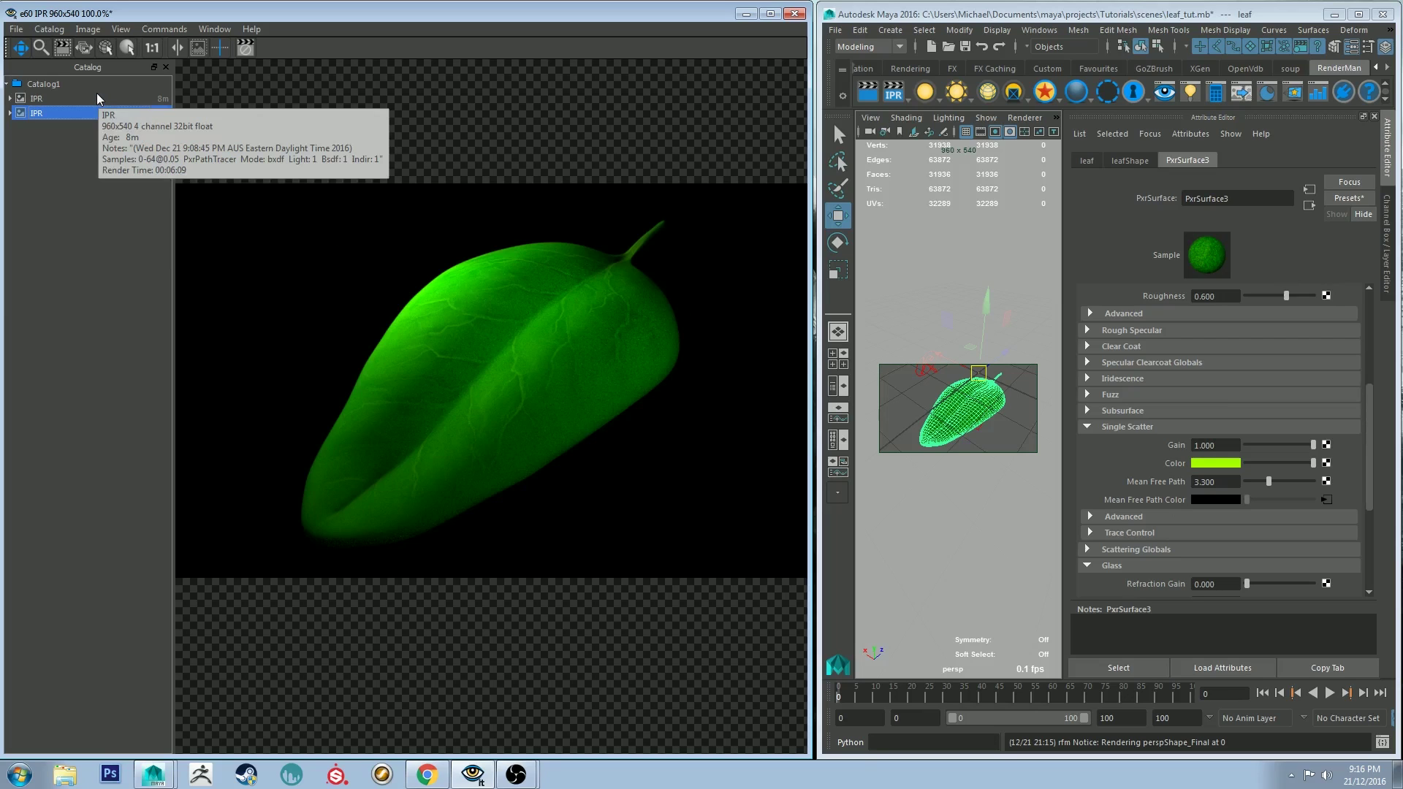
left_click(51, 98)
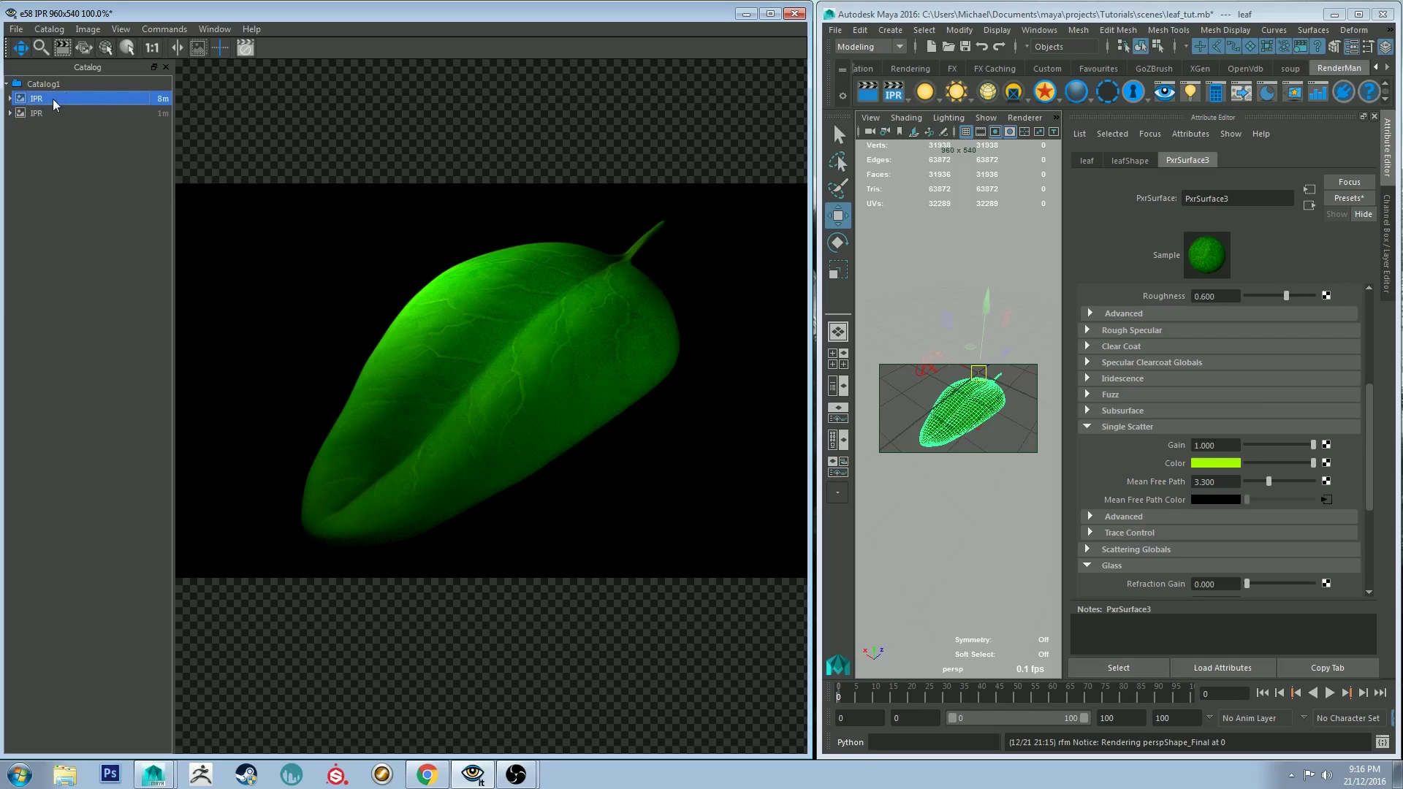
left_click(59, 98)
left_click(62, 112)
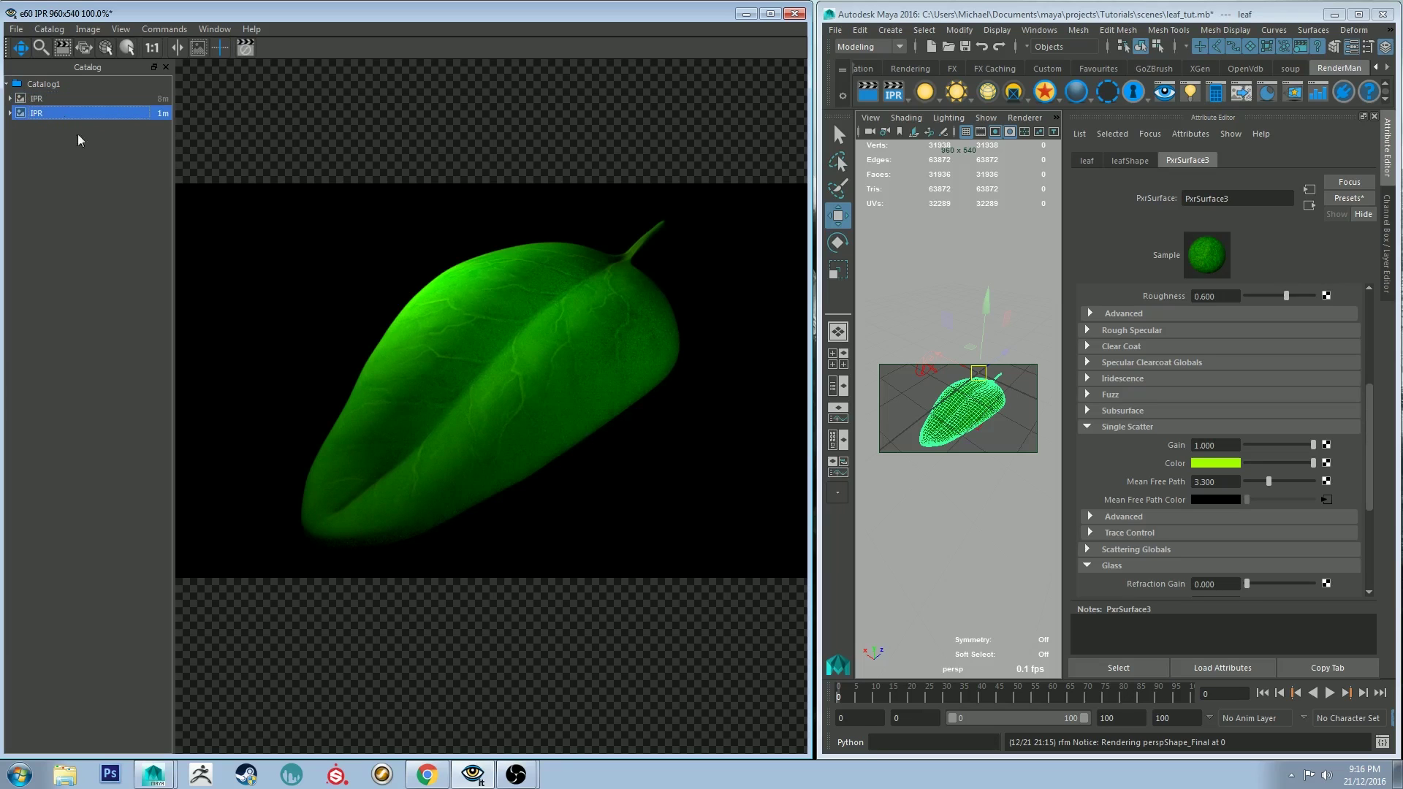
left_click(59, 100)
left_click(60, 114)
- Zoom the viewport view of the leaf
scroll(578, 386, "down", 1)
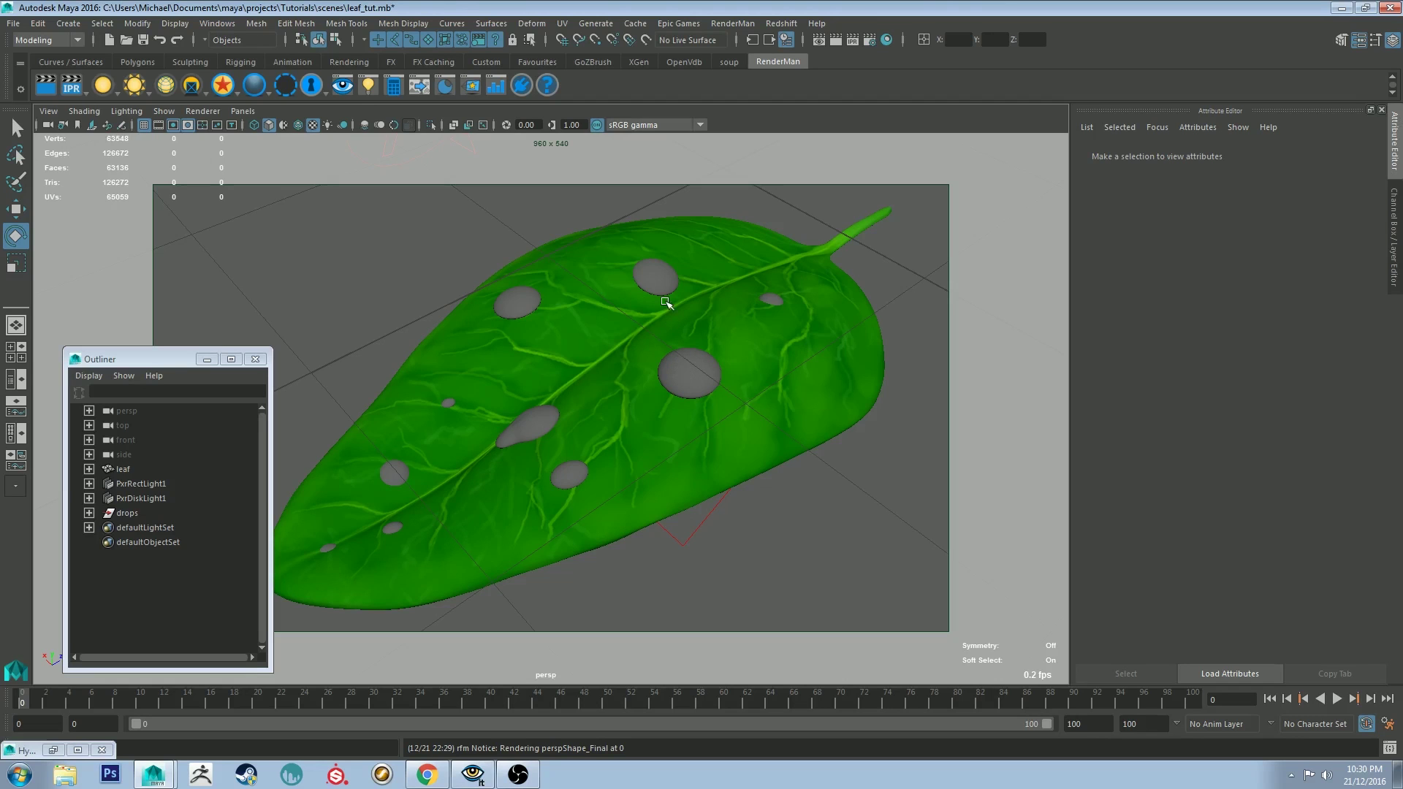
- Select a water drop, frame it from a low angle and turn off its smooth preview
left_click(646, 278)
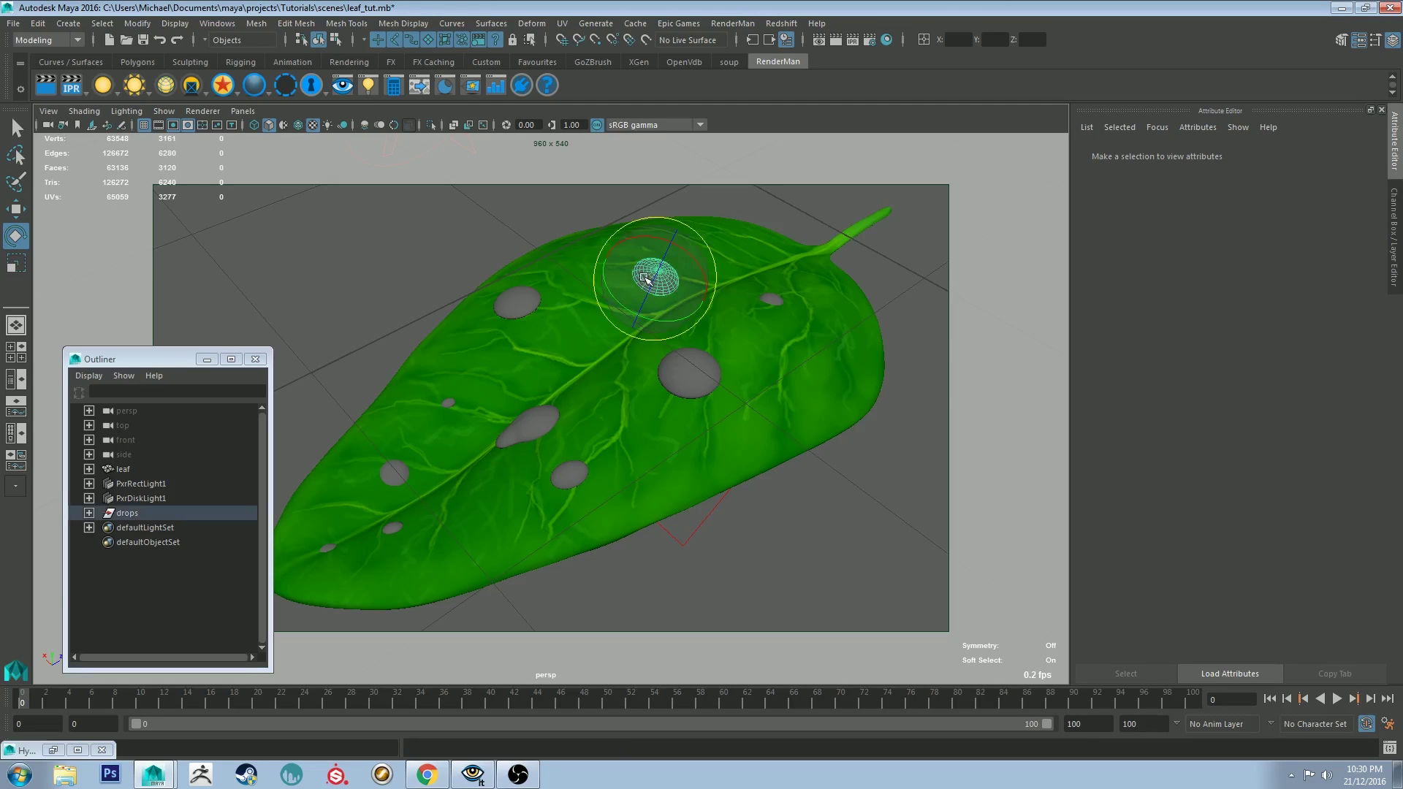
key("f")
left_click_drag(646, 278, 526, 276, "alt")
key("w")
key("1")
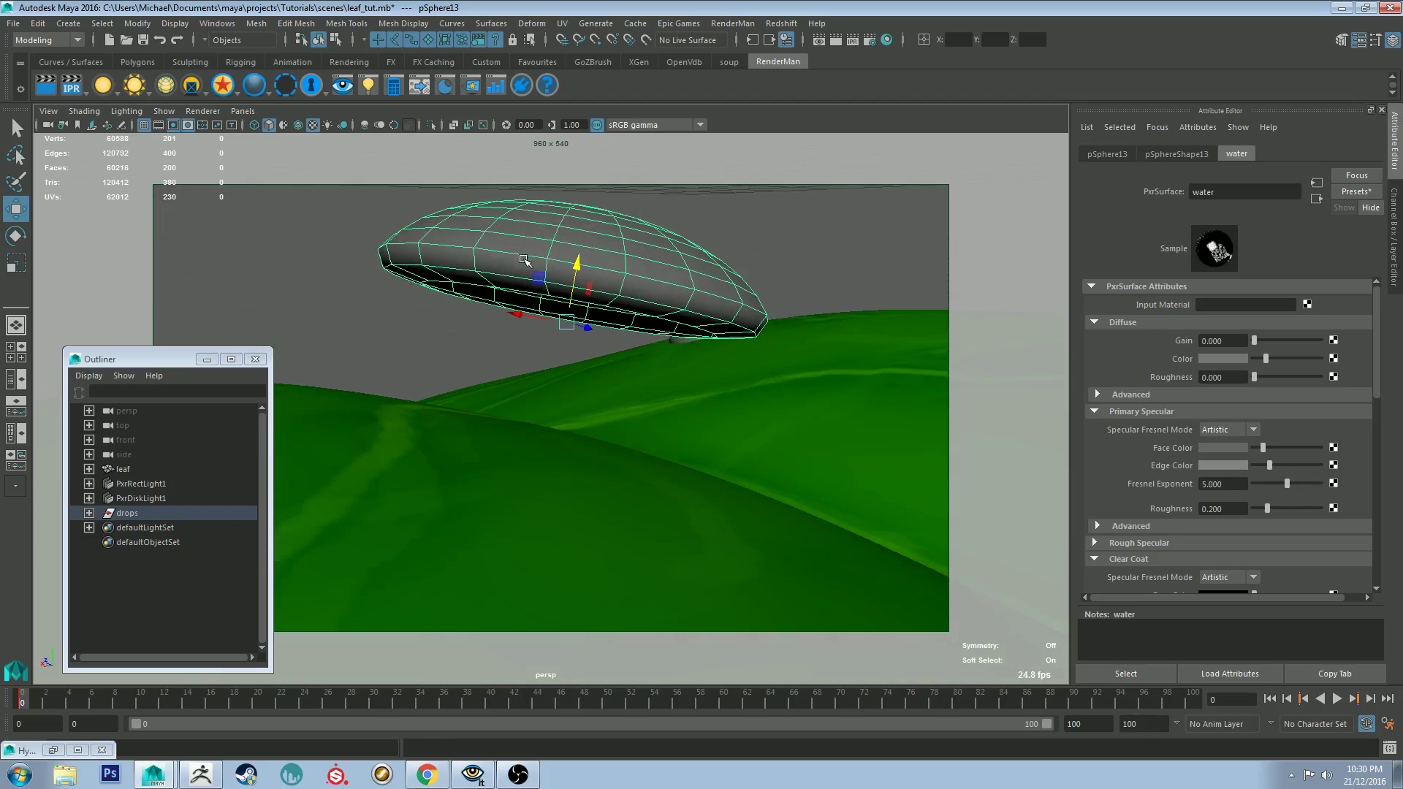
- Scale the drop's base edge loop with Soft Select off, then reselect the whole drop
key("F10")
double_click(520, 286)
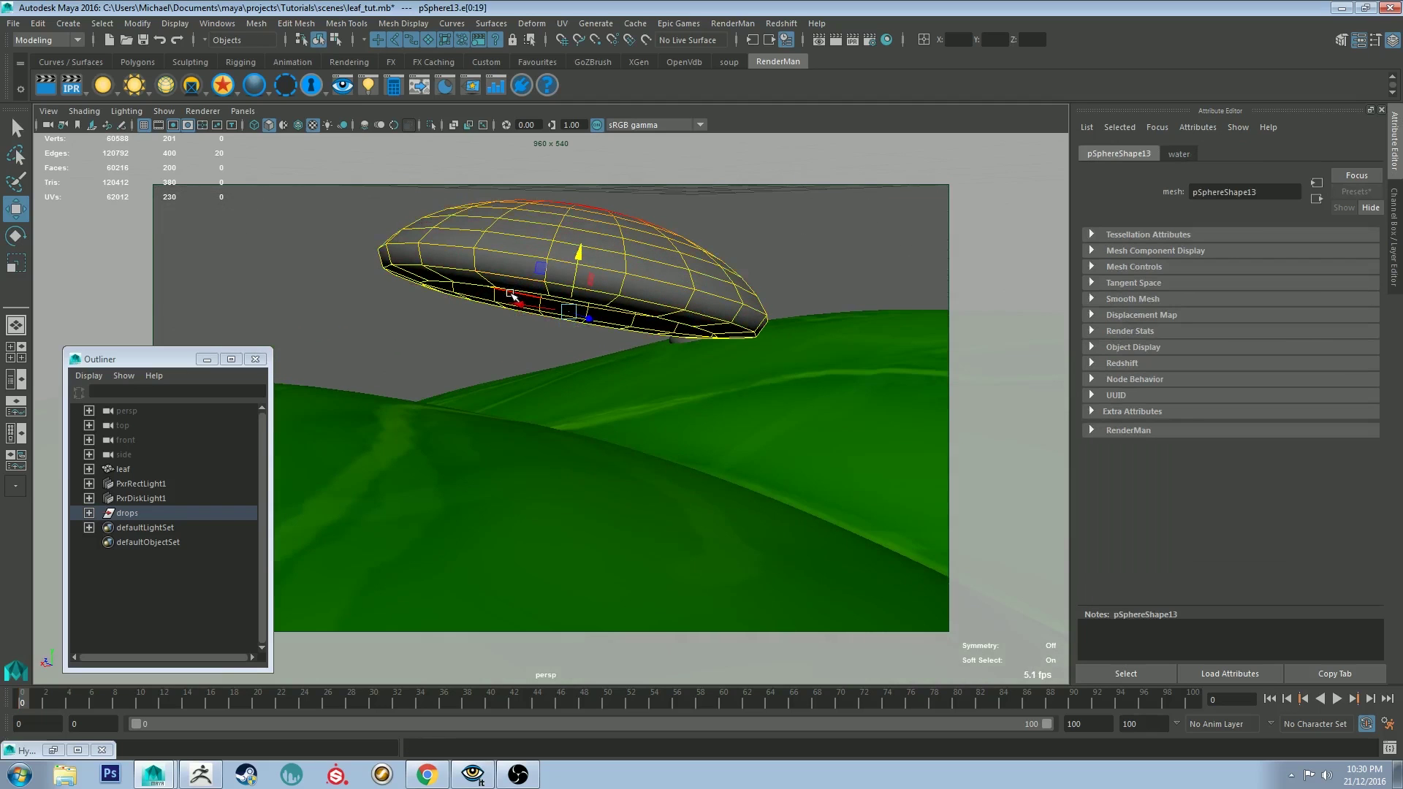
key("b")
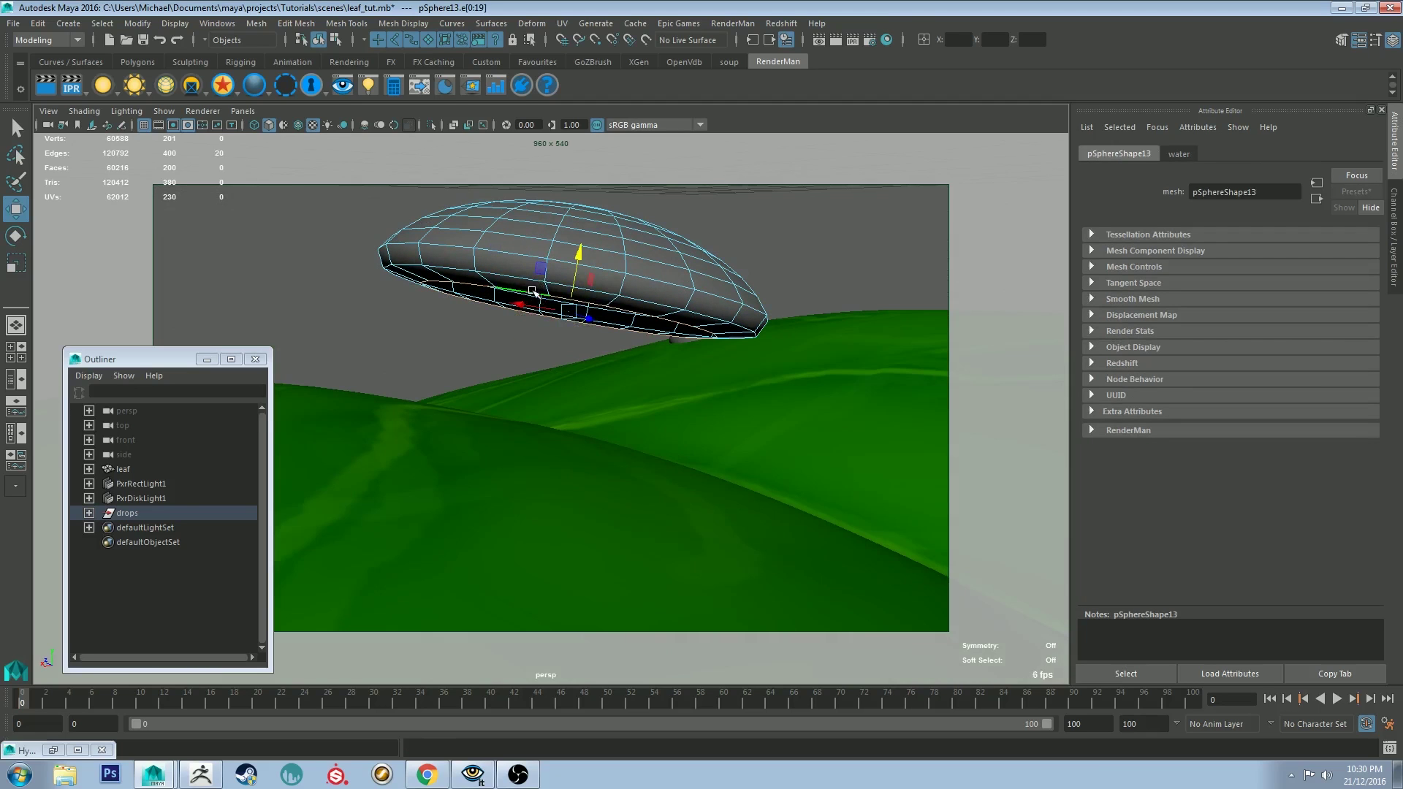
key("r")
left_click_drag(563, 311, 430, 243)
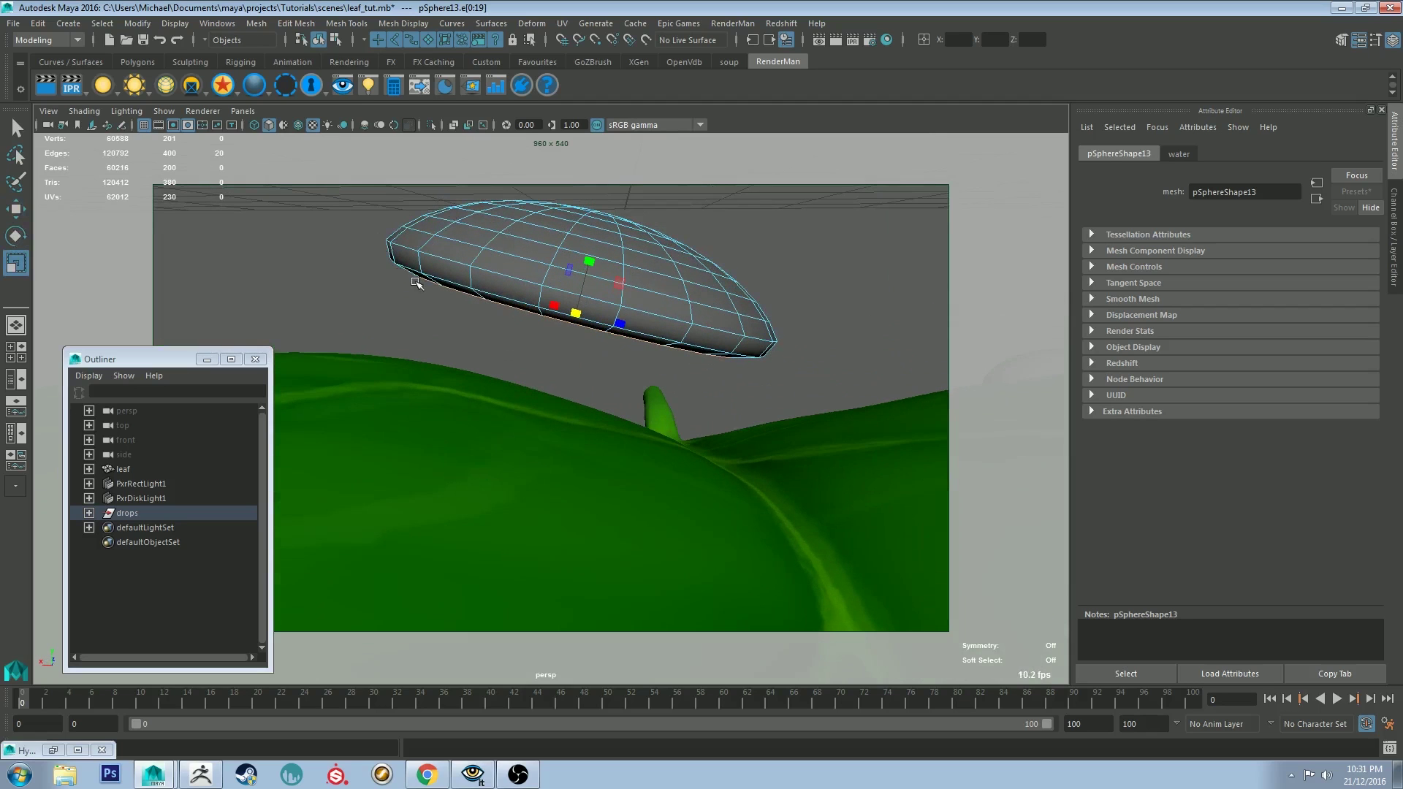
left_click_drag(418, 246, 589, 388, "alt")
key("q")
key("F8")
left_click(714, 485)
- Re-enable soft selection and show the whole drops group with smooth-mesh preview
scroll(680, 407, "down", 5)
key("b")
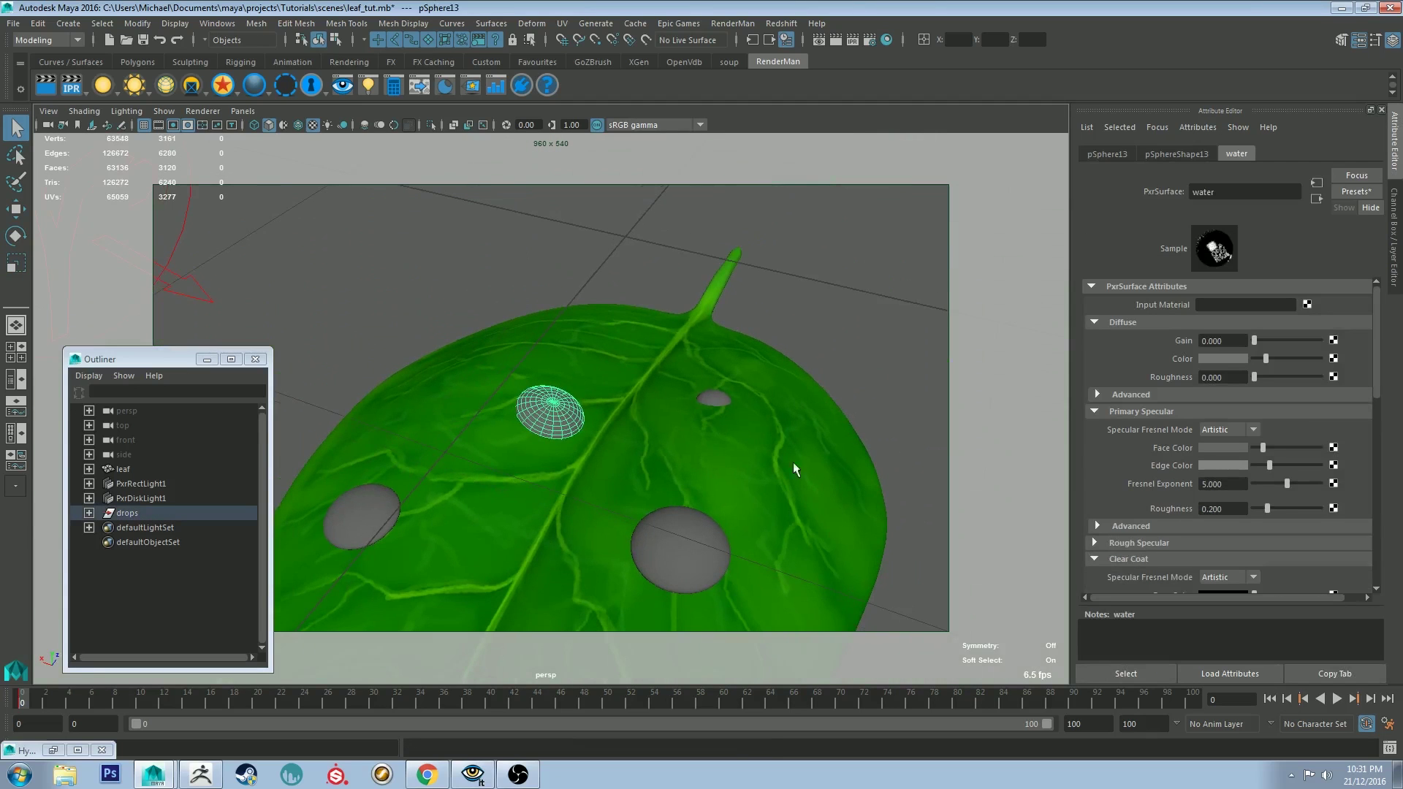
left_click(117, 513)
key("3")
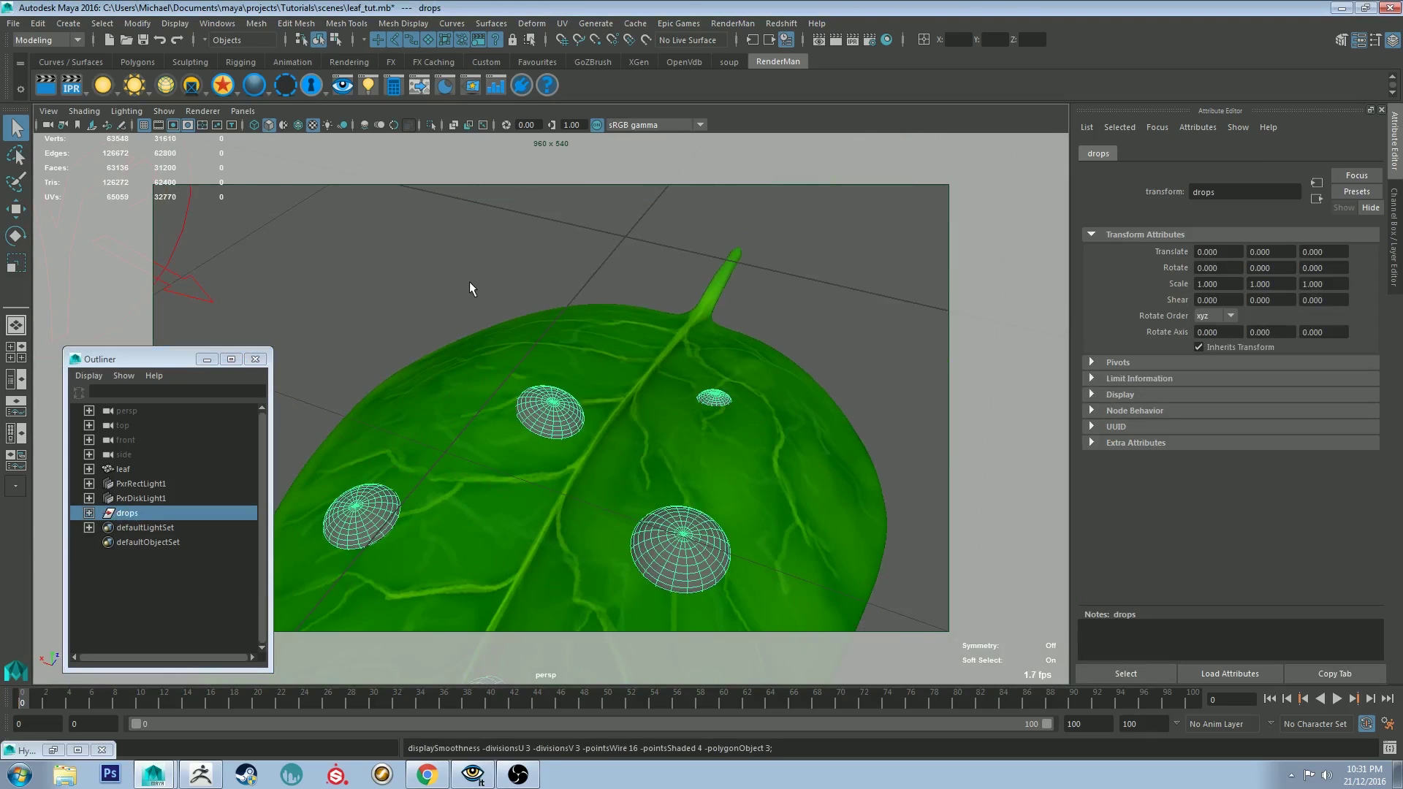
- Select a single drop and graph its water PxrSurface network in Hypershade
left_click(691, 252)
left_click(556, 423)
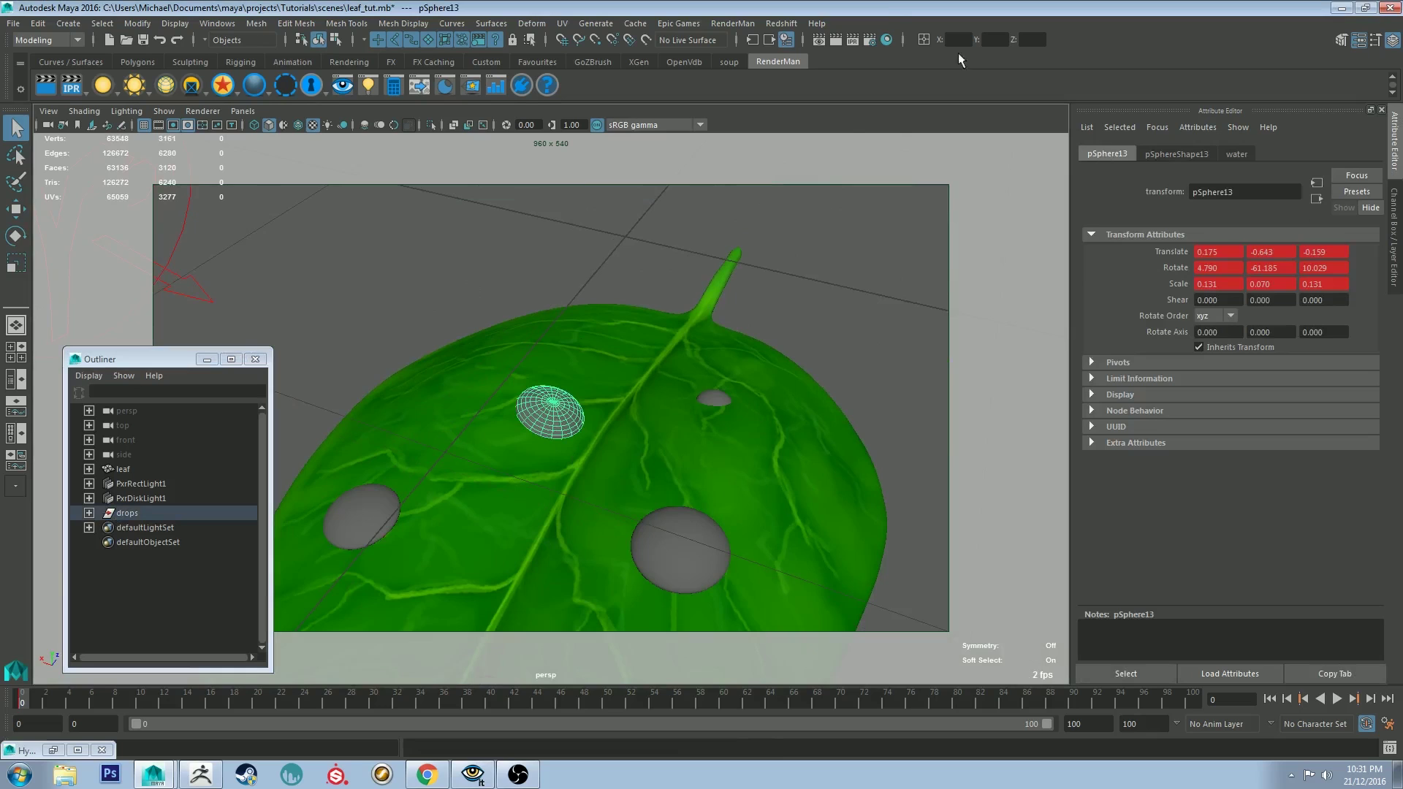
left_click(888, 40)
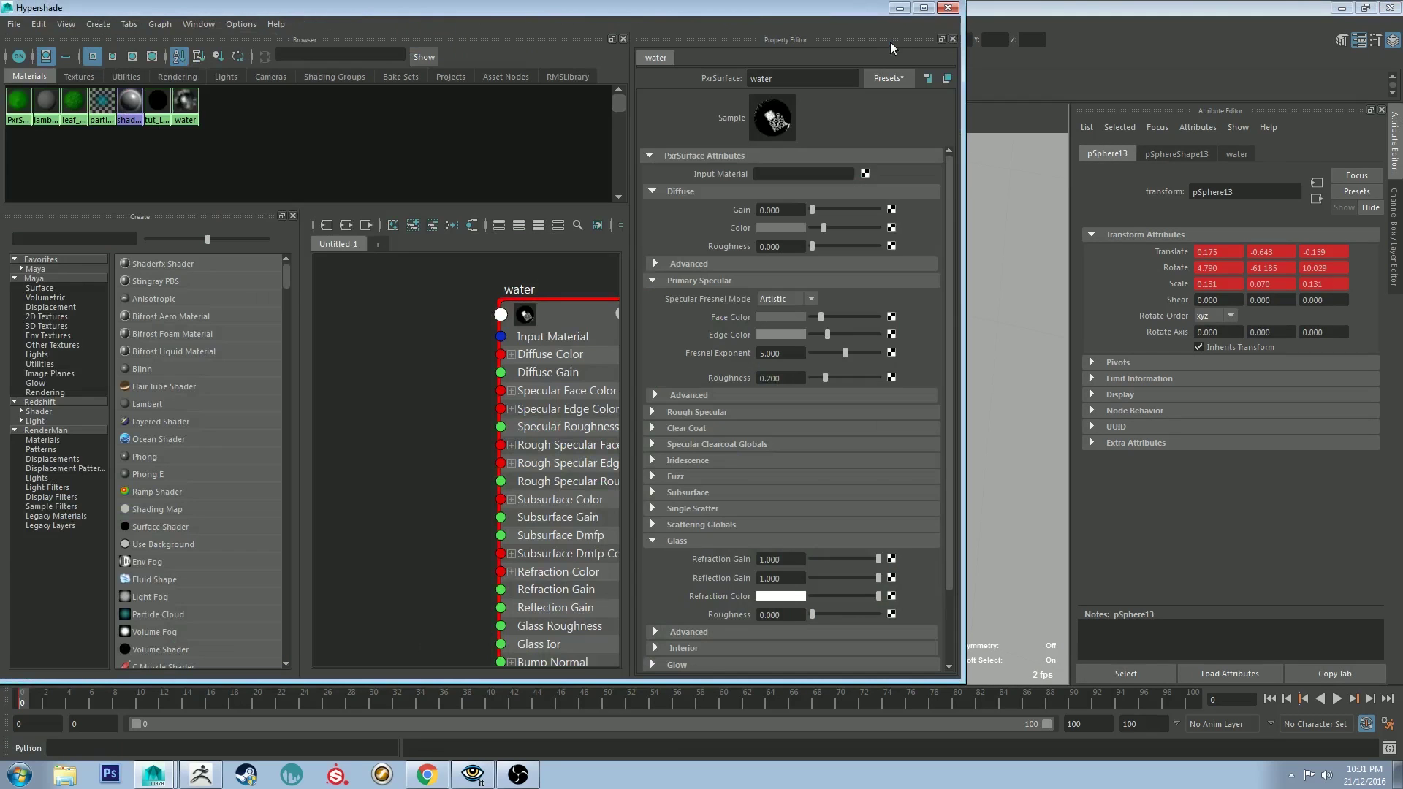
left_click(185, 102)
scroll(731, 384, "down", 1)
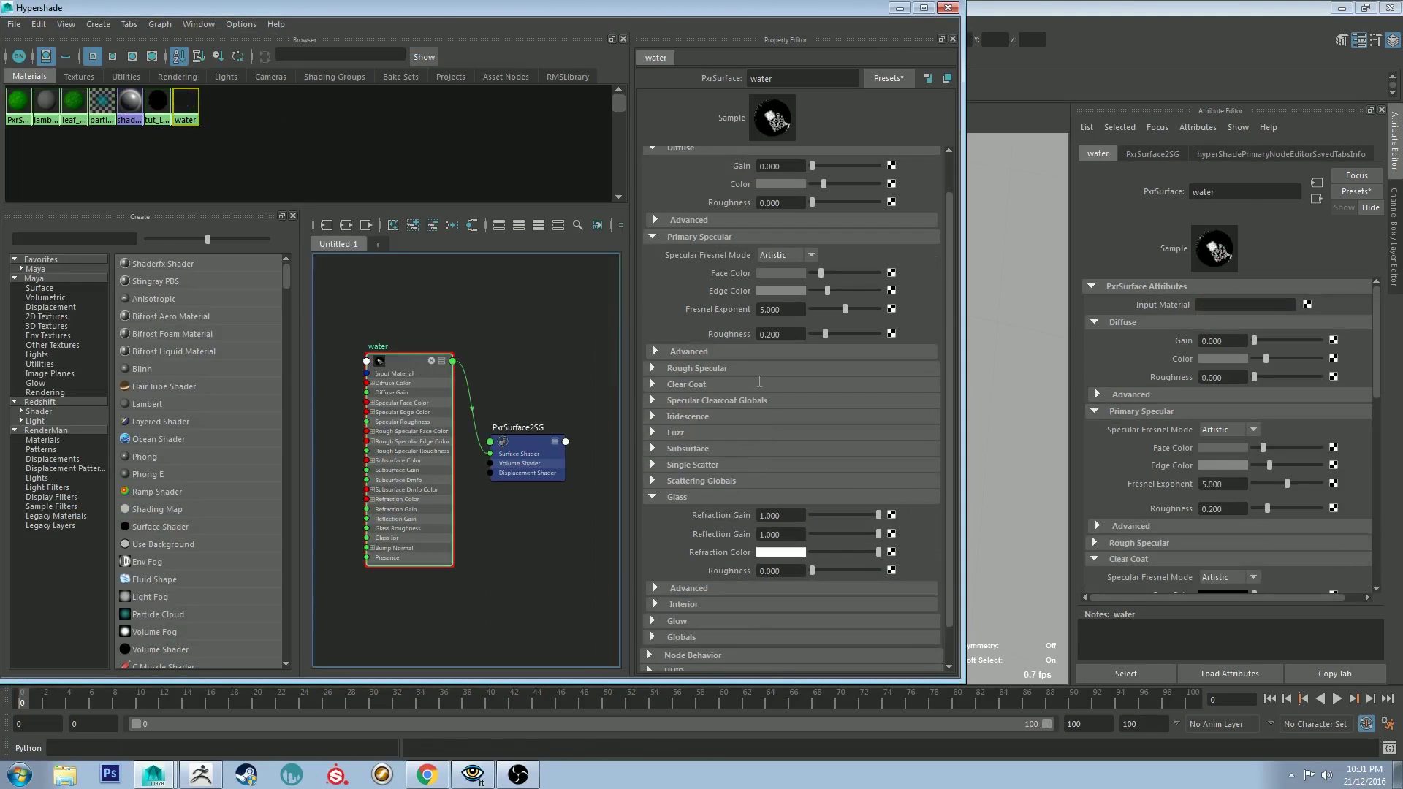
scroll(731, 505, "up", 1)
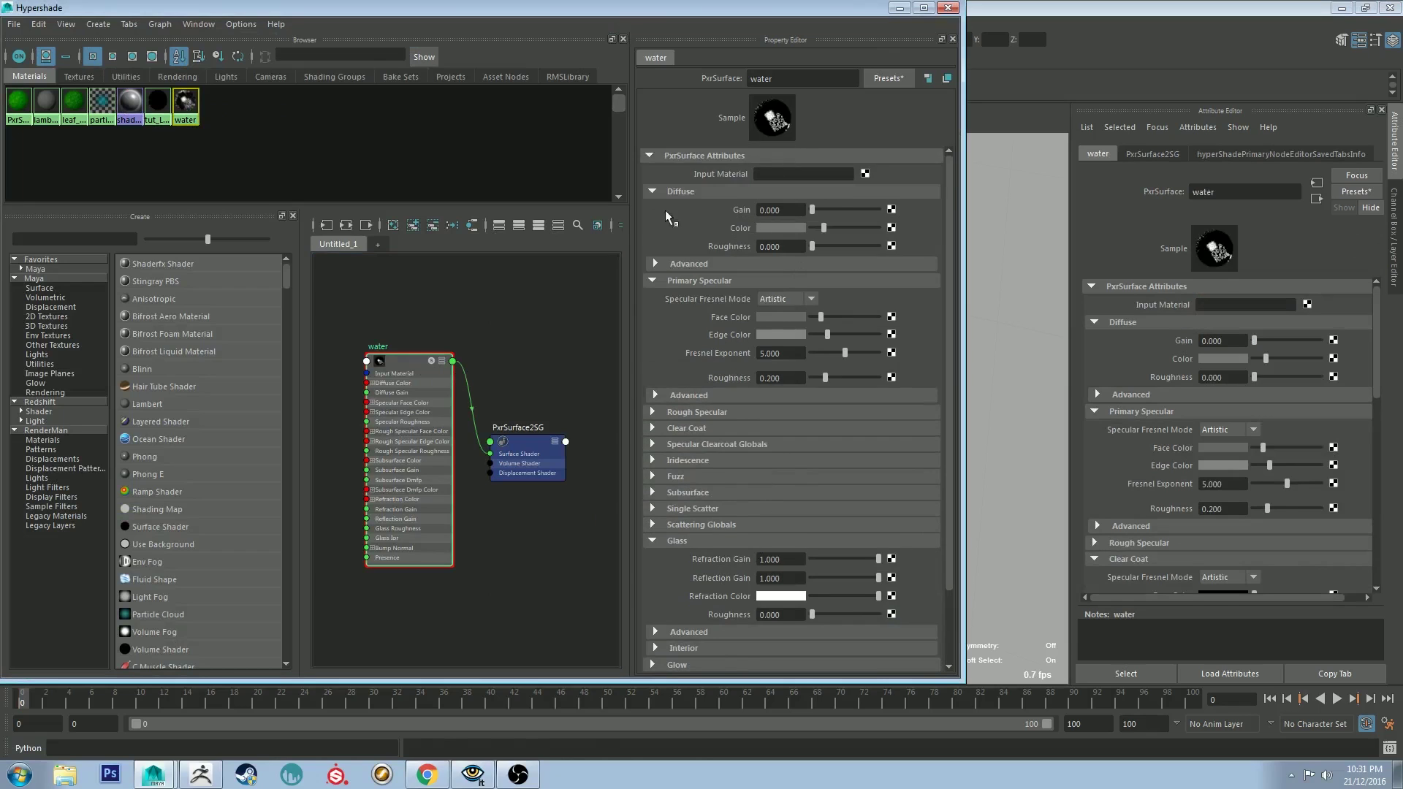
scroll(760, 512, "down", 2)
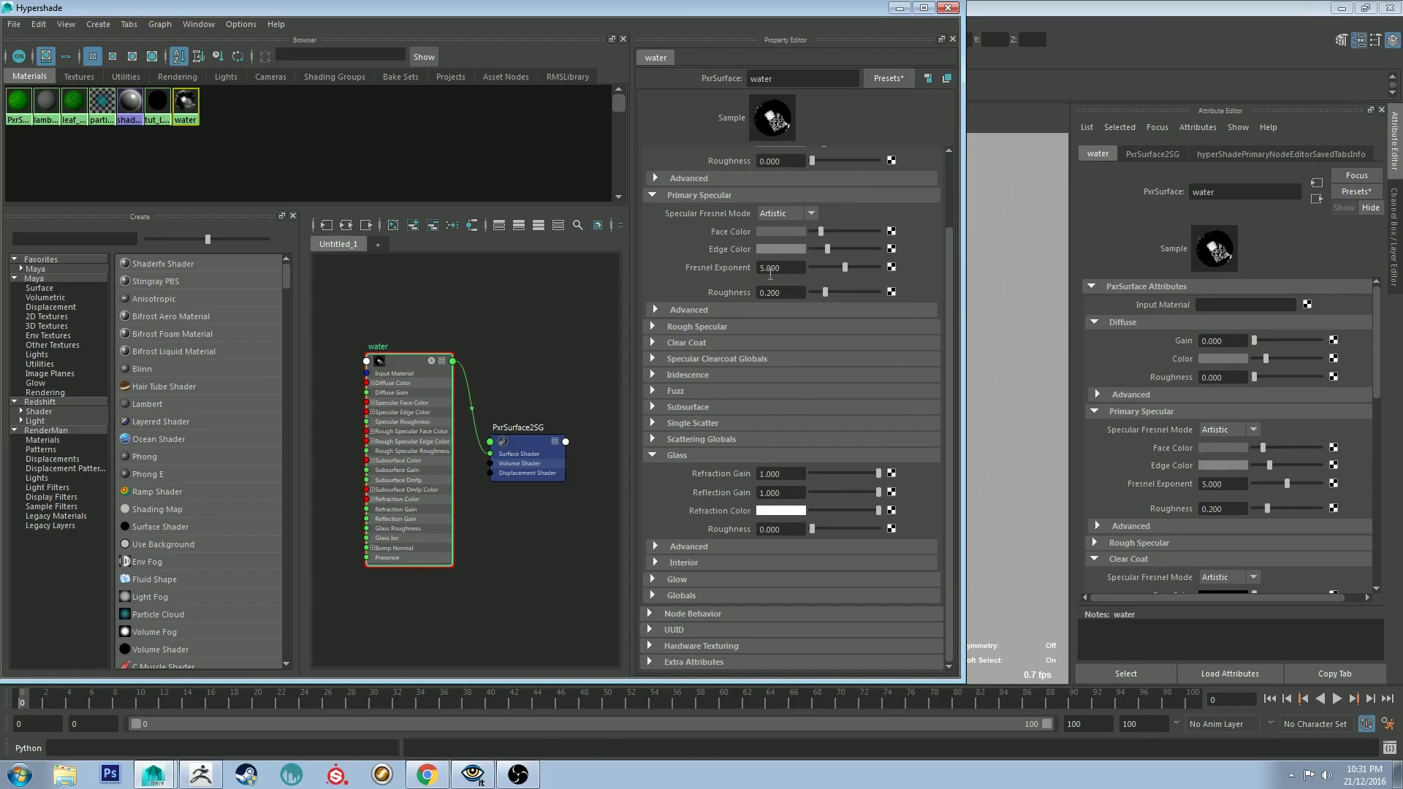
- Minimize Hypershade and bring up the Sampling tab of Render Settings
left_click(900, 8)
left_click(871, 39)
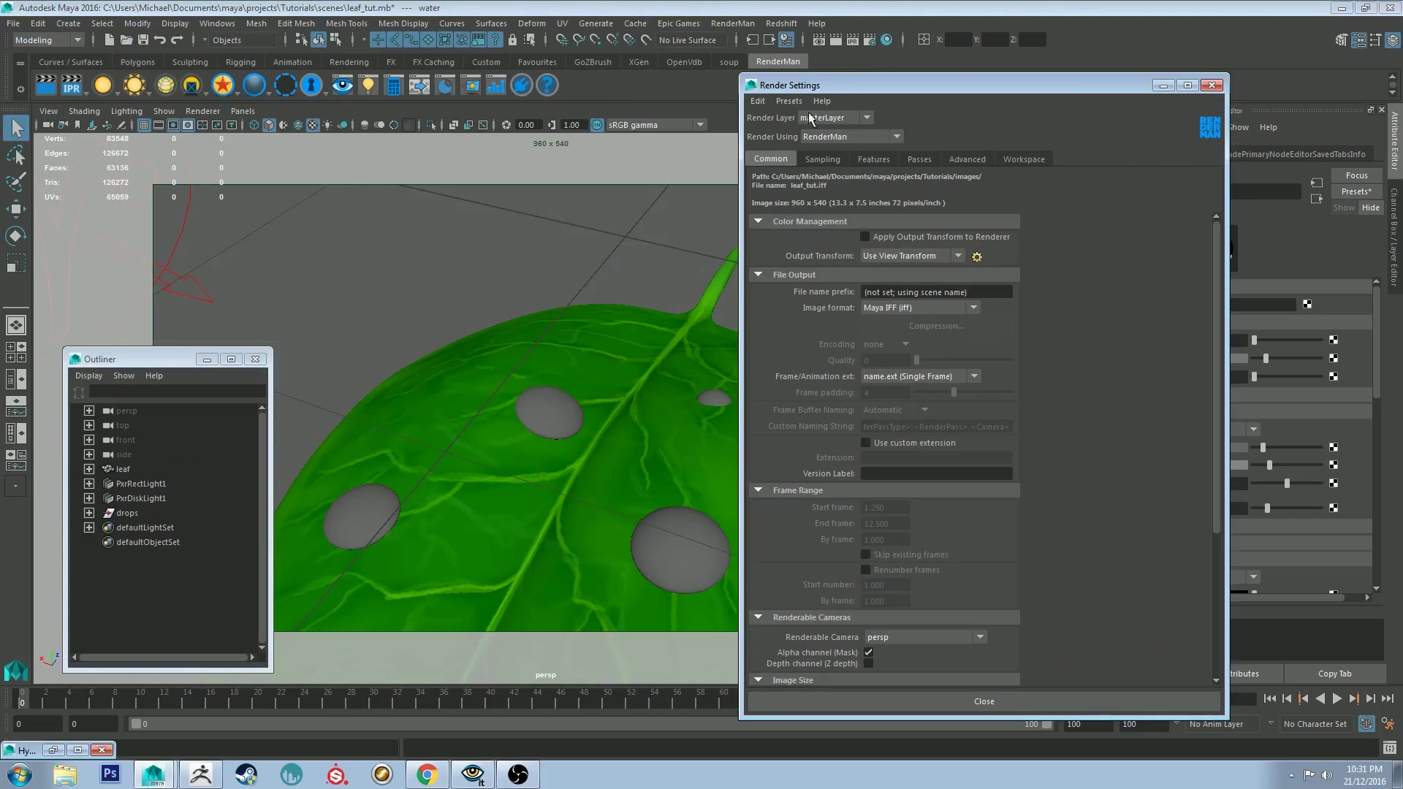
left_click(824, 159)
- Check the IPR sample and path-tracer Integrator settings, close Render Settings, and view the whole leaf
left_click(785, 317)
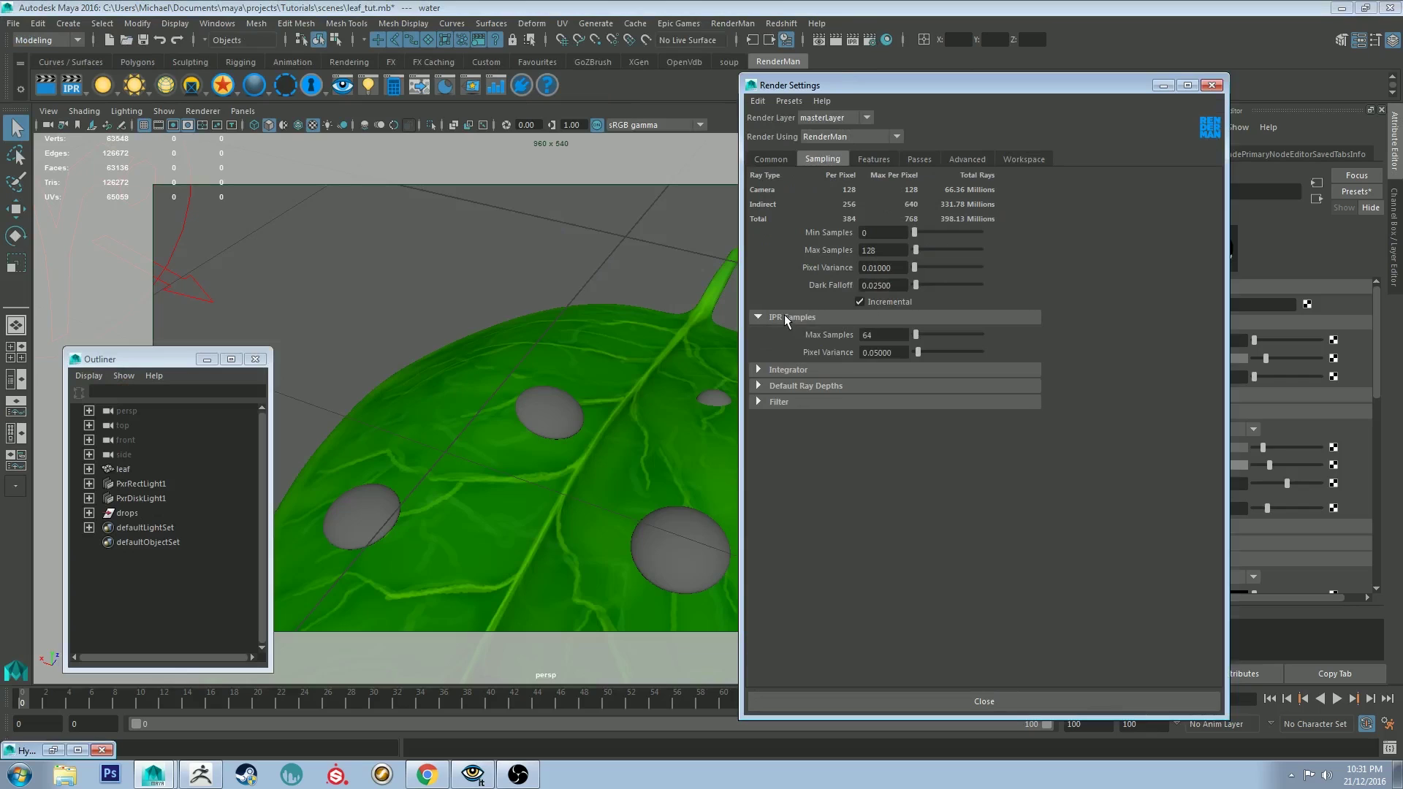
left_click(784, 316)
left_click(779, 333)
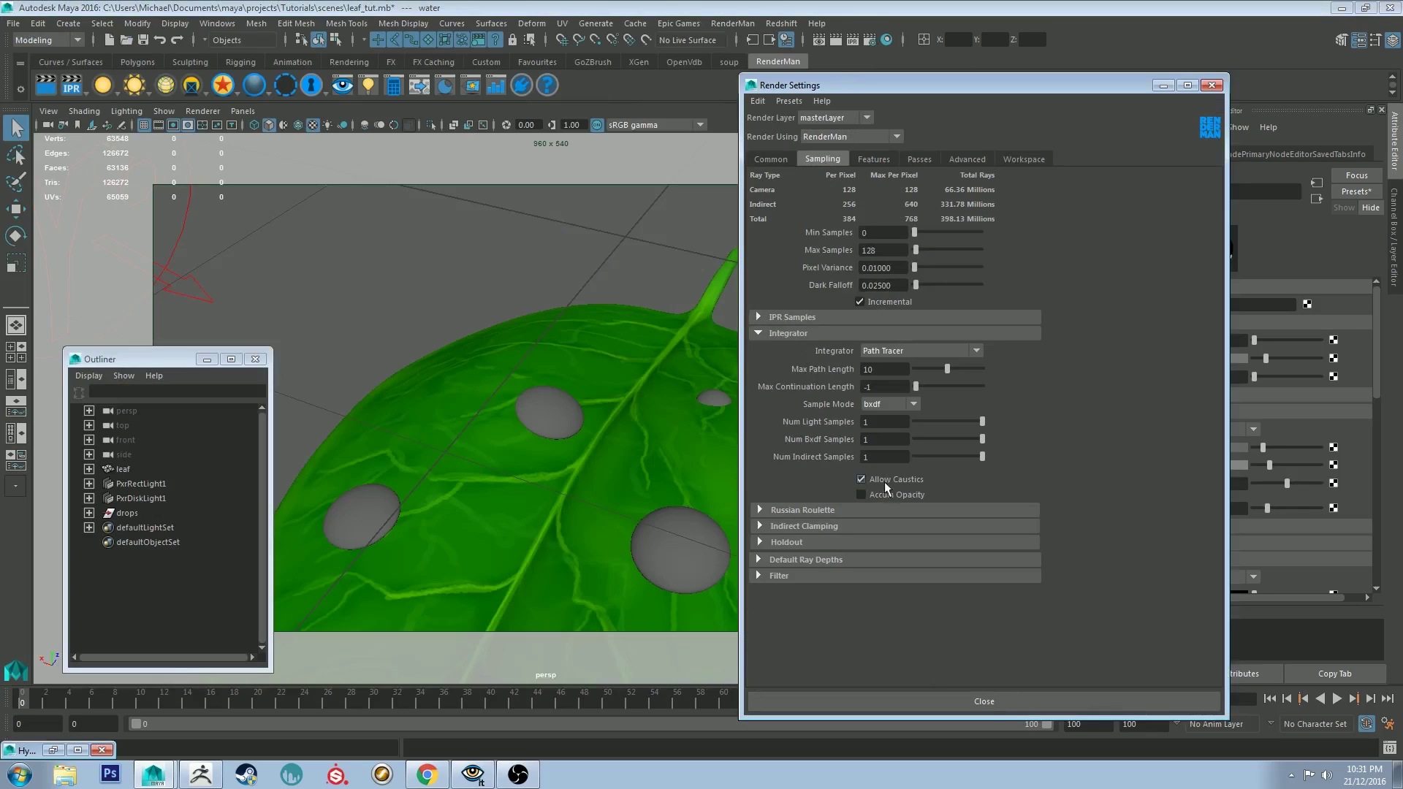
left_click(1211, 85)
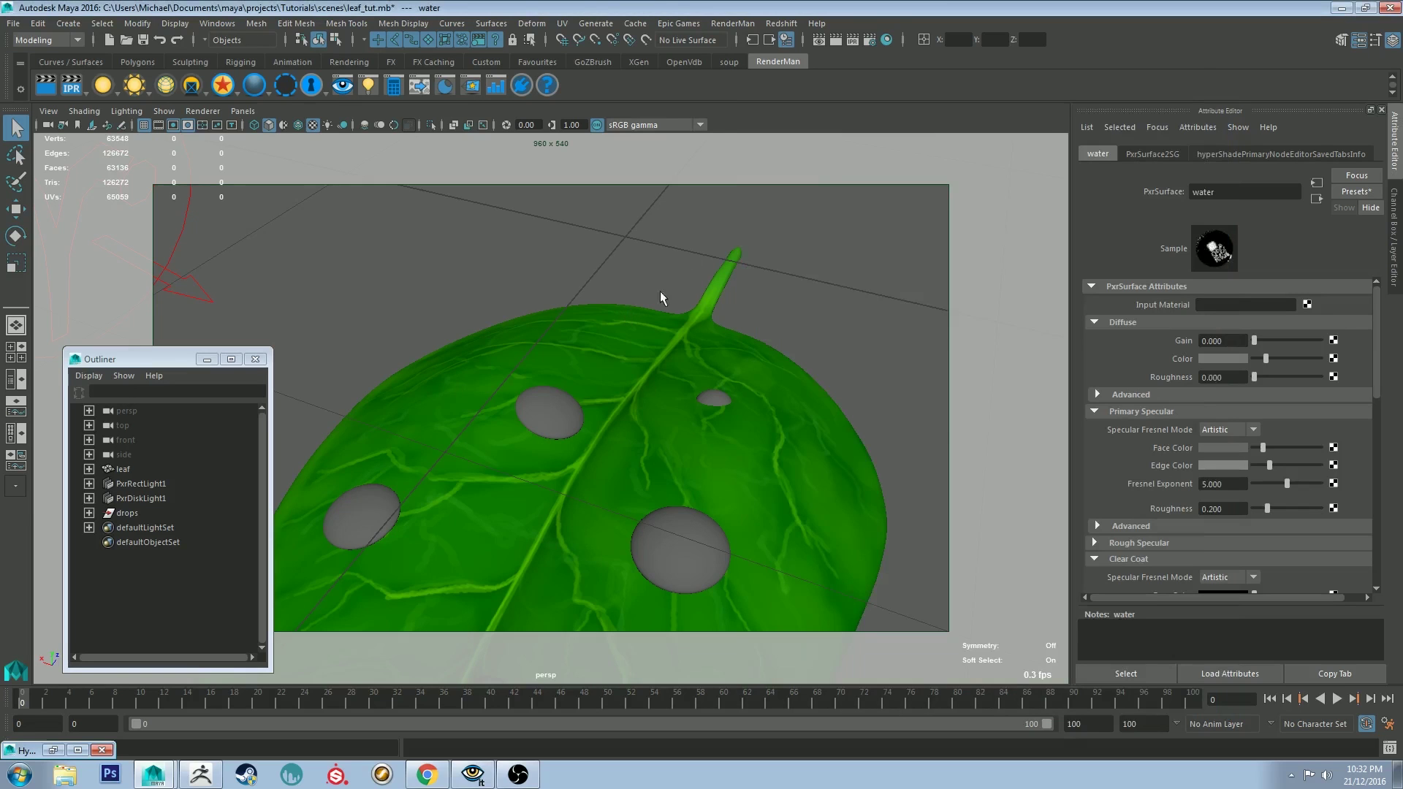
left_click_drag(660, 291, 643, 332, "alt")
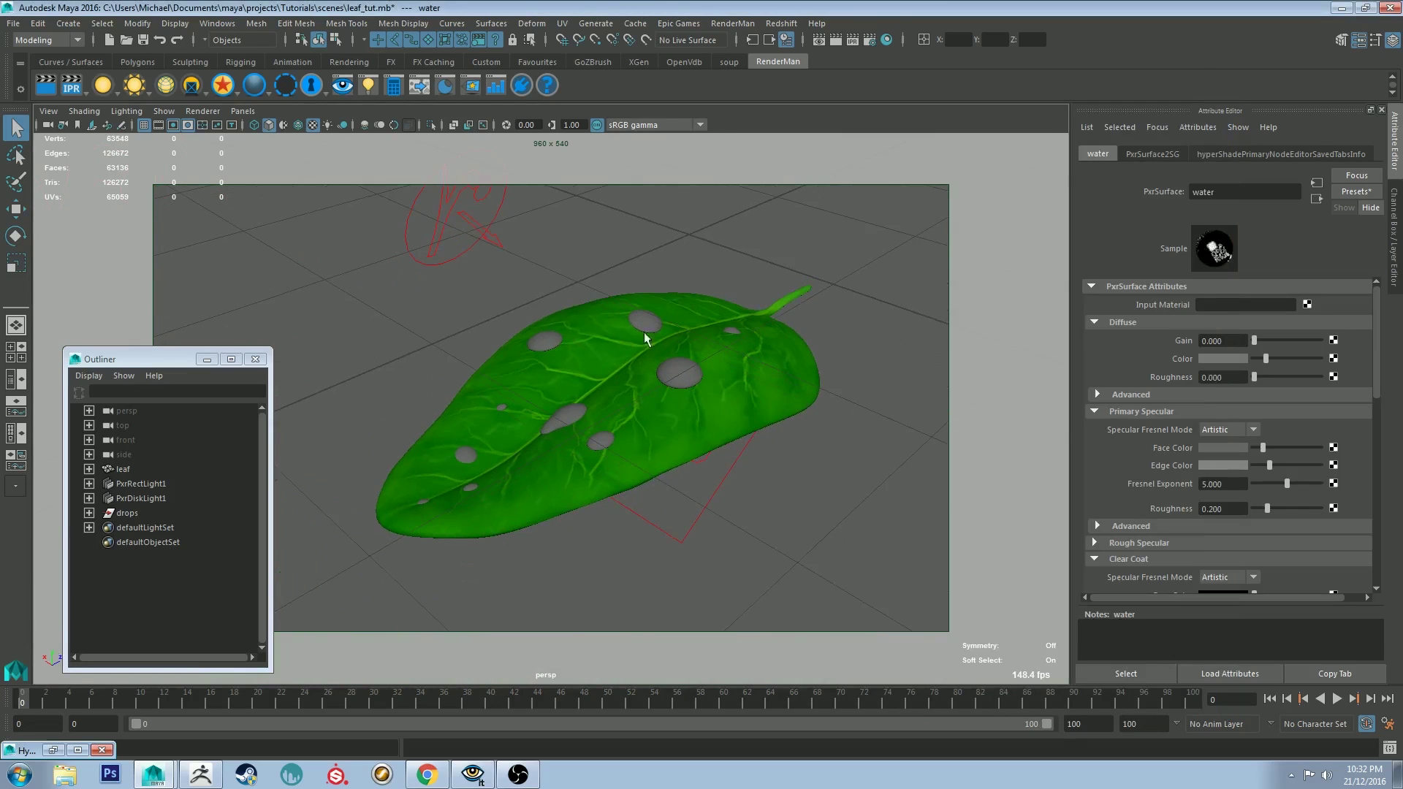
- Select the leaf and scroll its PxrSurface3 attributes down to the Clear Coat face colour
left_click(644, 332)
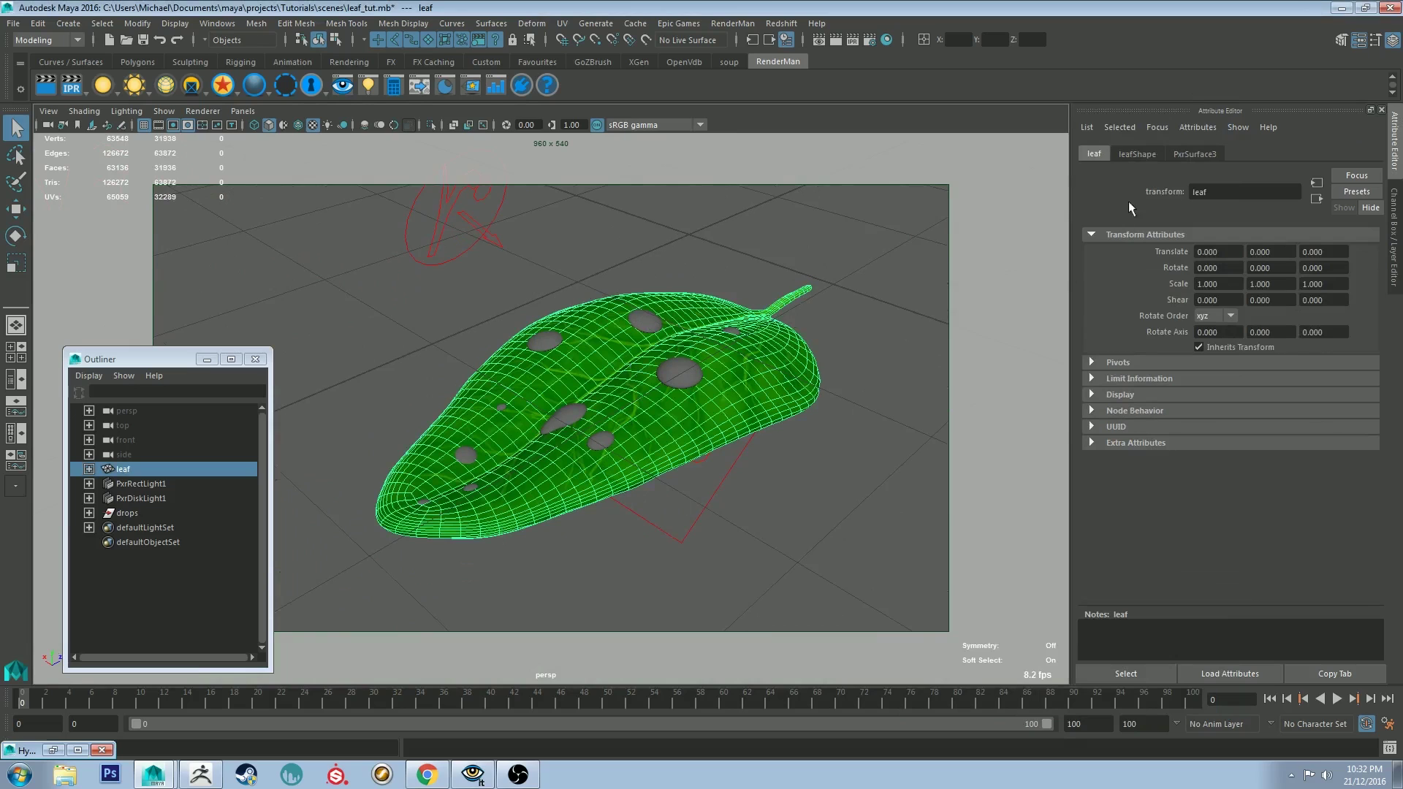
left_click(1192, 153)
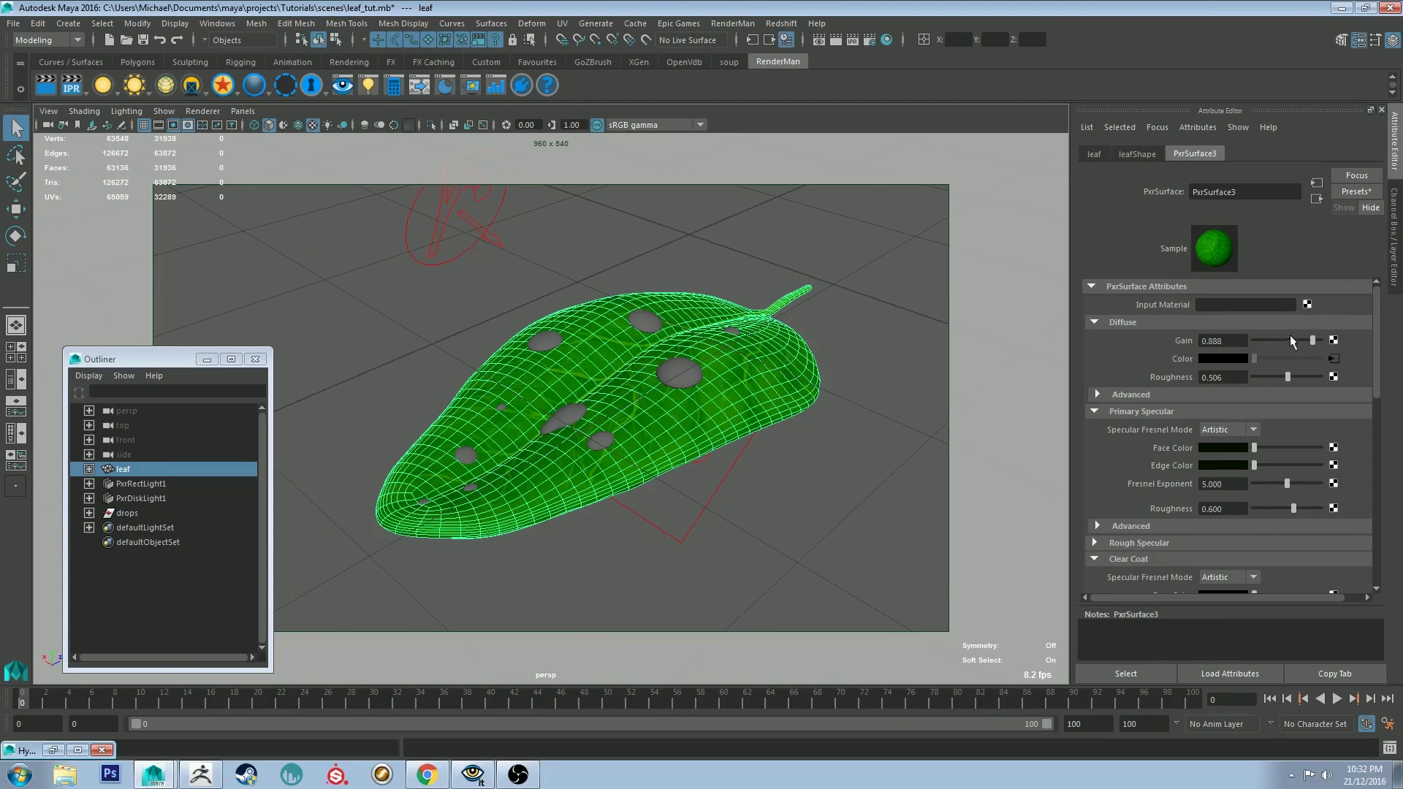
scroll(1155, 364, "down", 2)
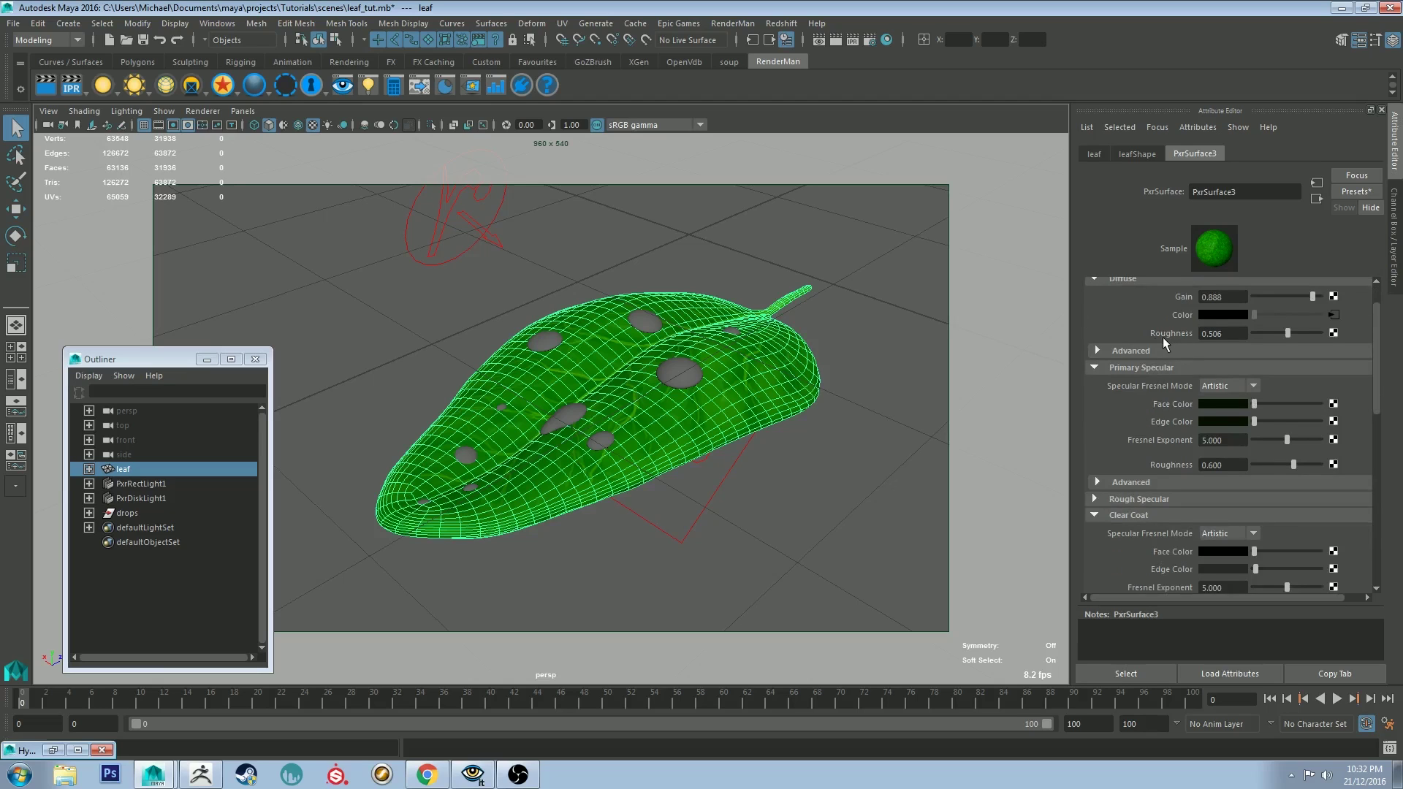
scroll(1163, 337, "down", 4)
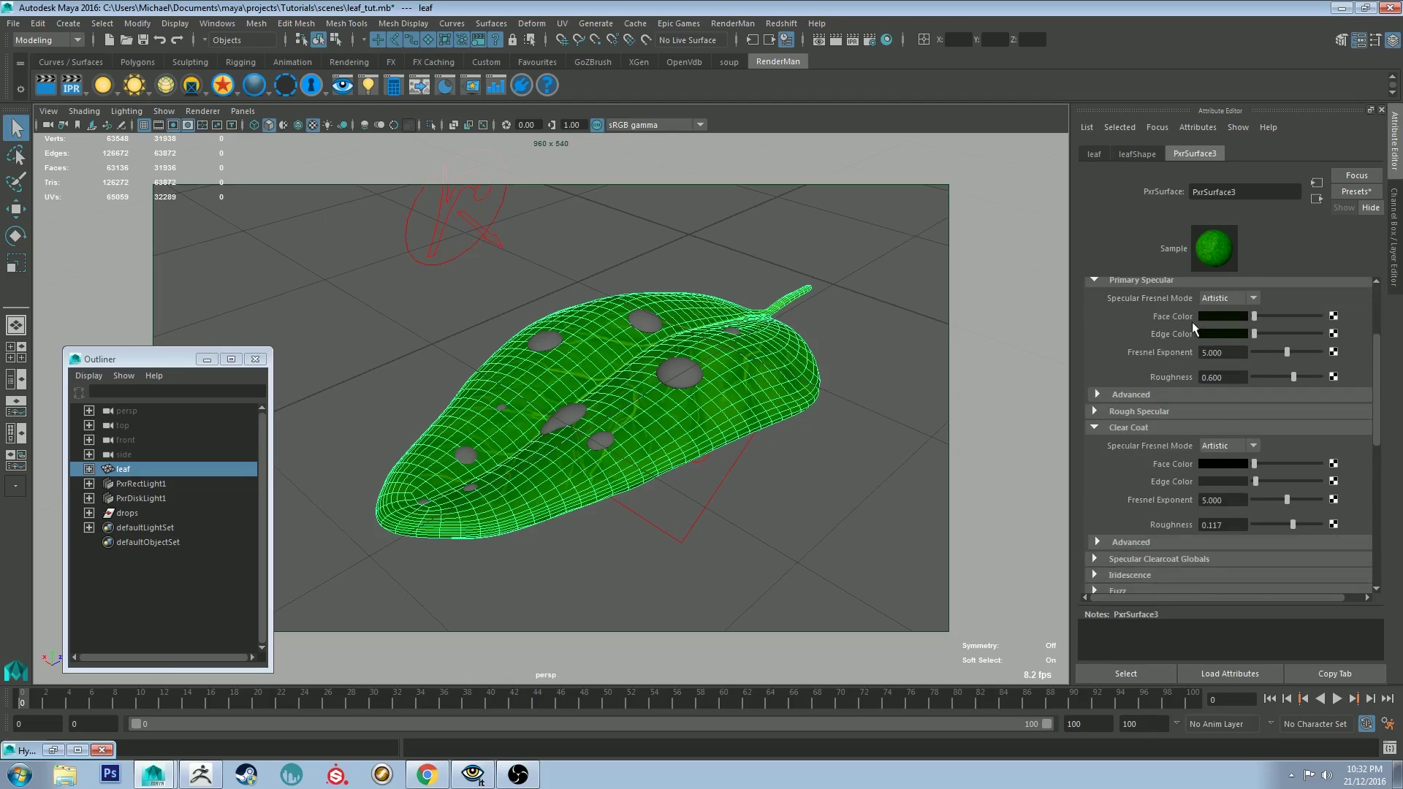
scroll(1181, 330, "down", 2)
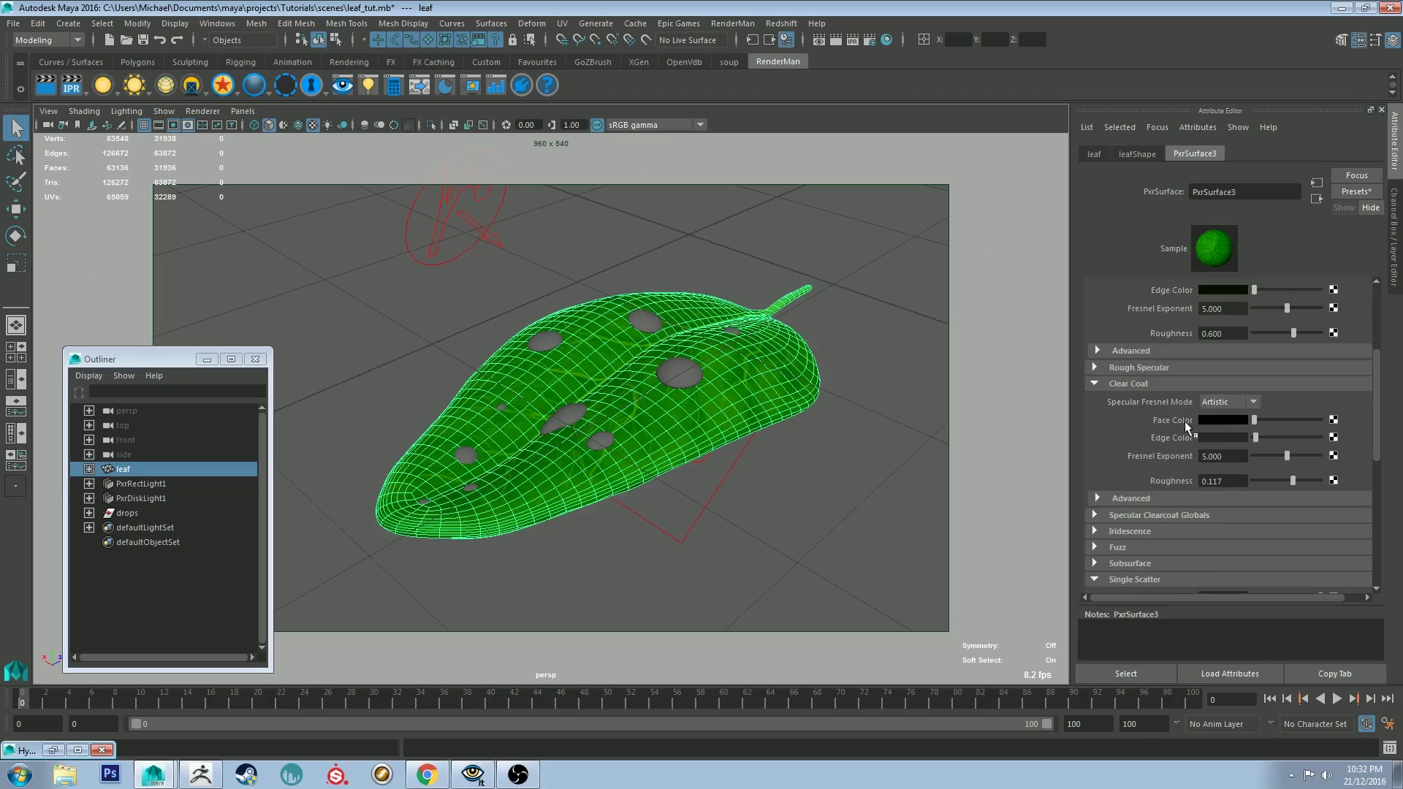
left_click(1204, 419)
- Restore down Maya and bring the RenderMan 'it' IPR render window up beside it
left_click(1366, 8)
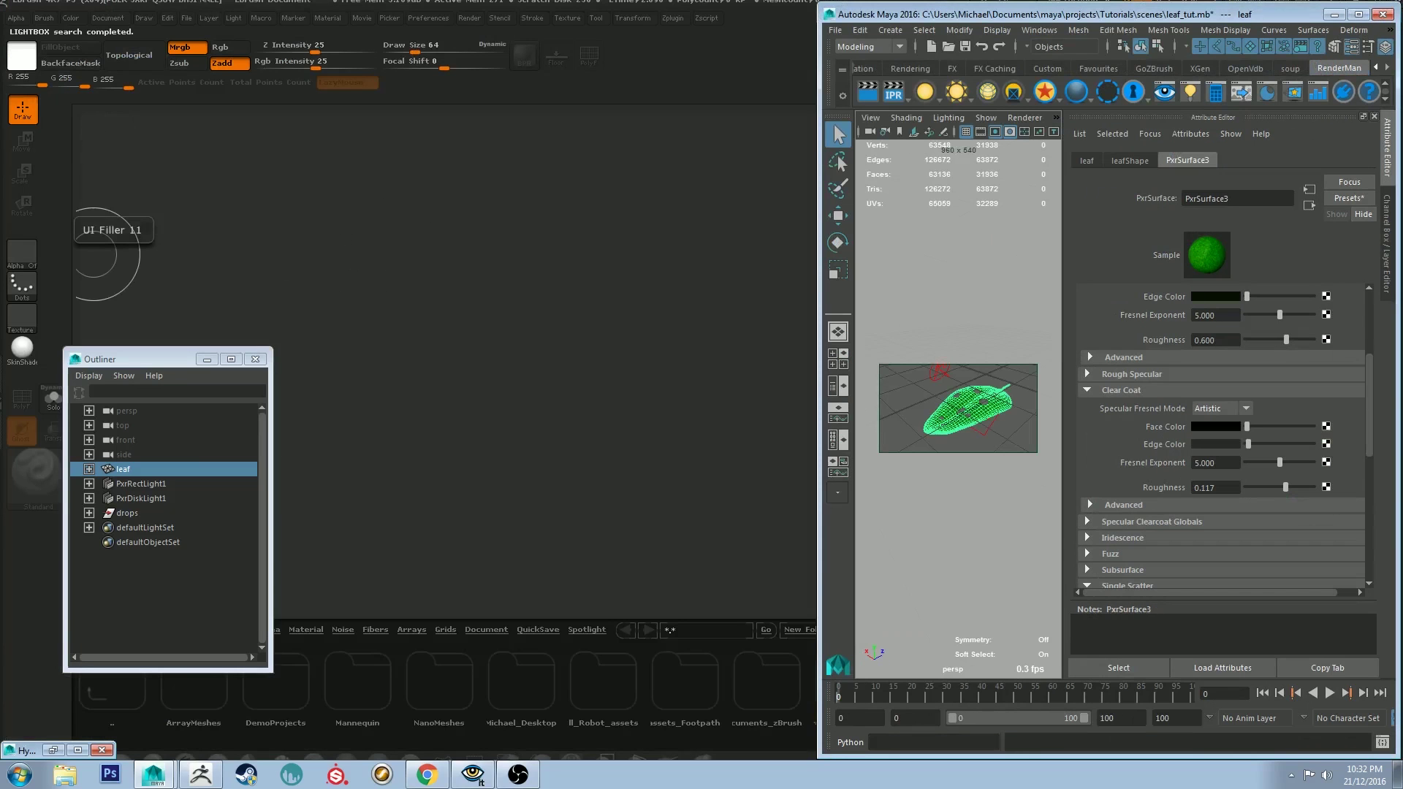
left_click(473, 774)
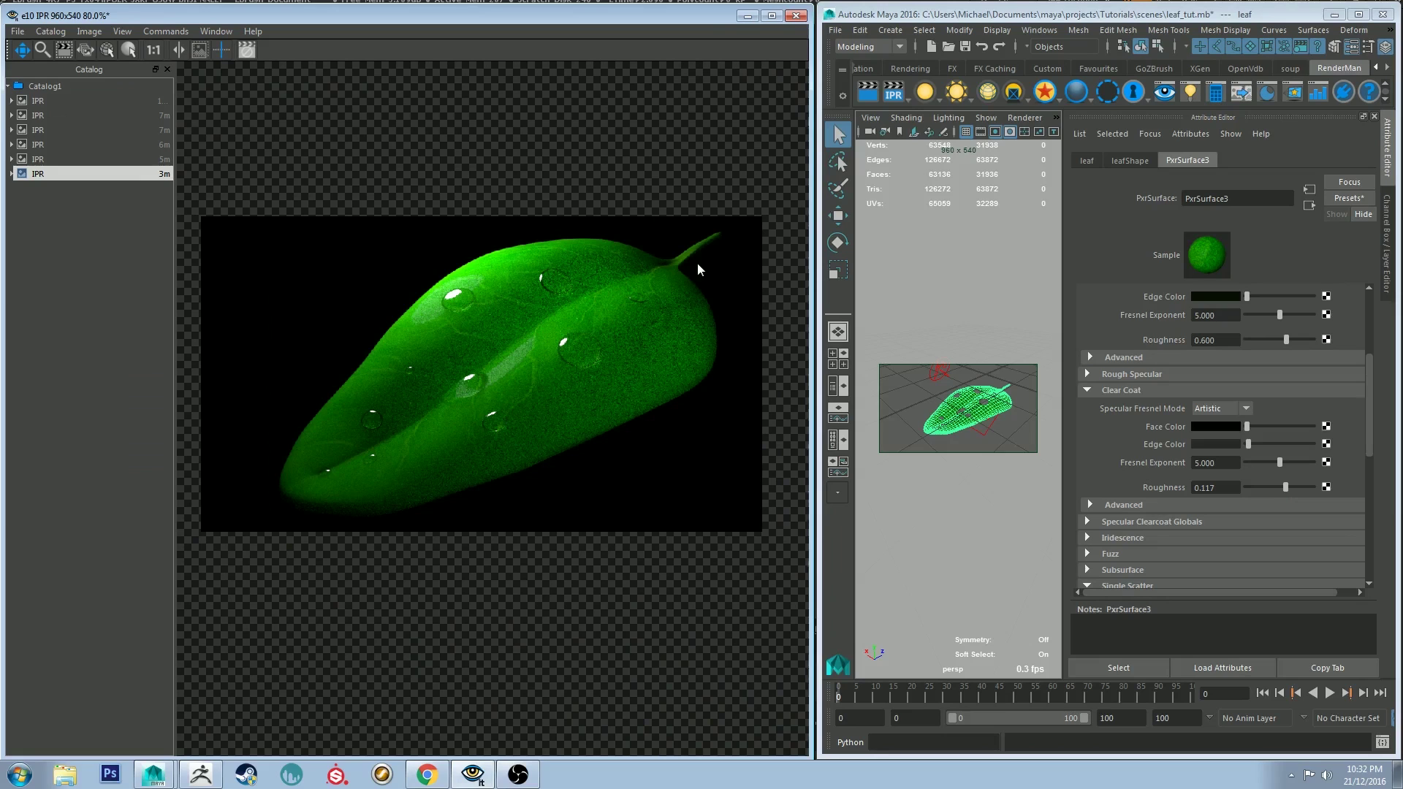